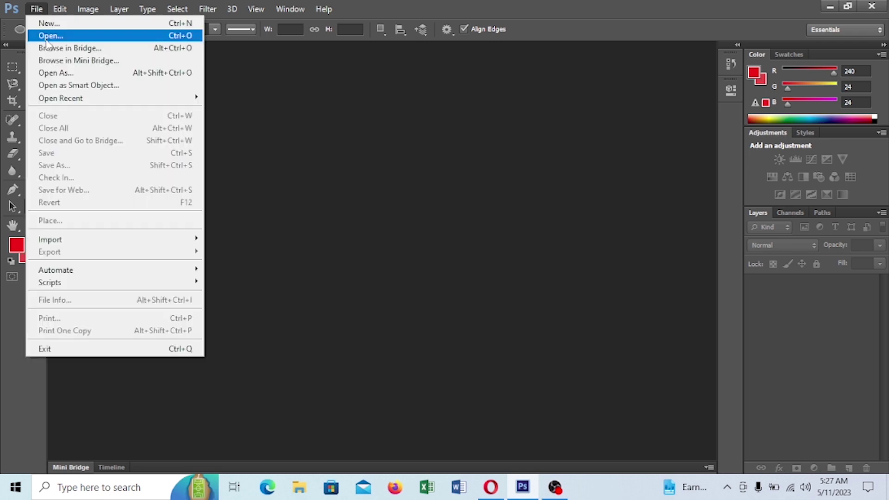
# Open the portrait photo 003_Salman Khan.jpg from the Desktop.
pyautogui.click(46, 38)
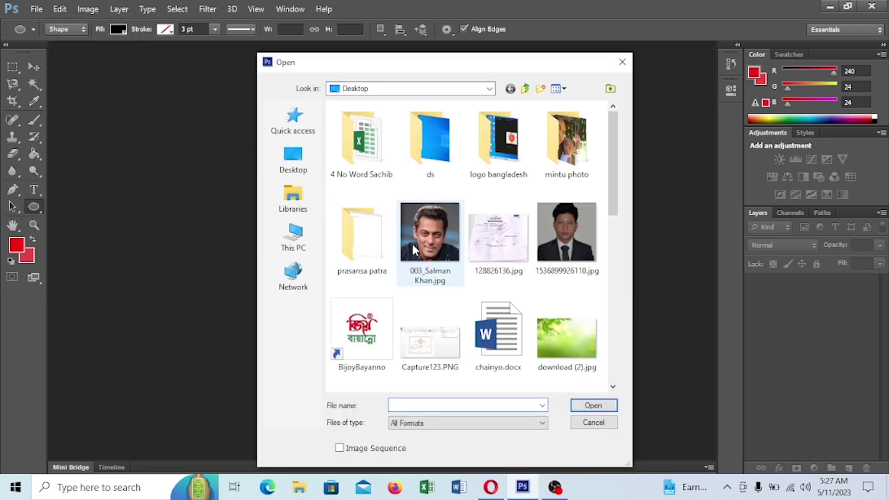
pyautogui.click(573, 402)
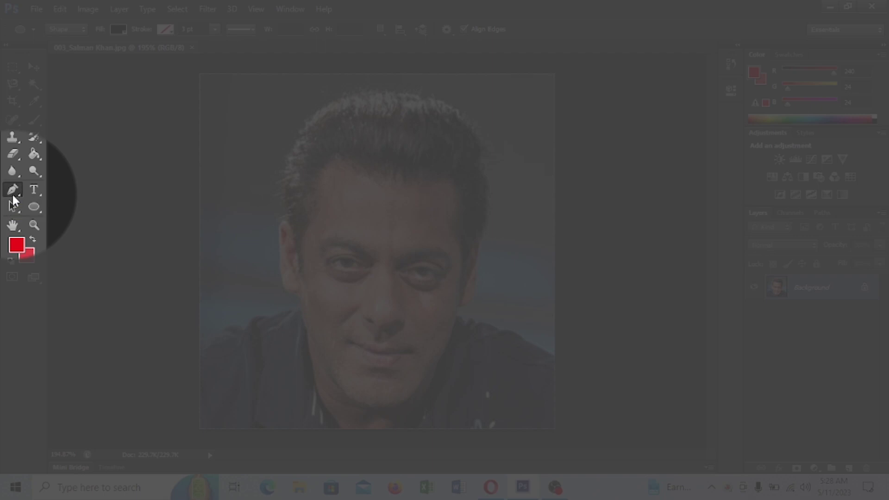
# Start a Pen tool path at the photo's left edge on the shoulder line, adding a curved anchor on the shoulder with its outgoing handle removed.
pyautogui.click(12, 193)
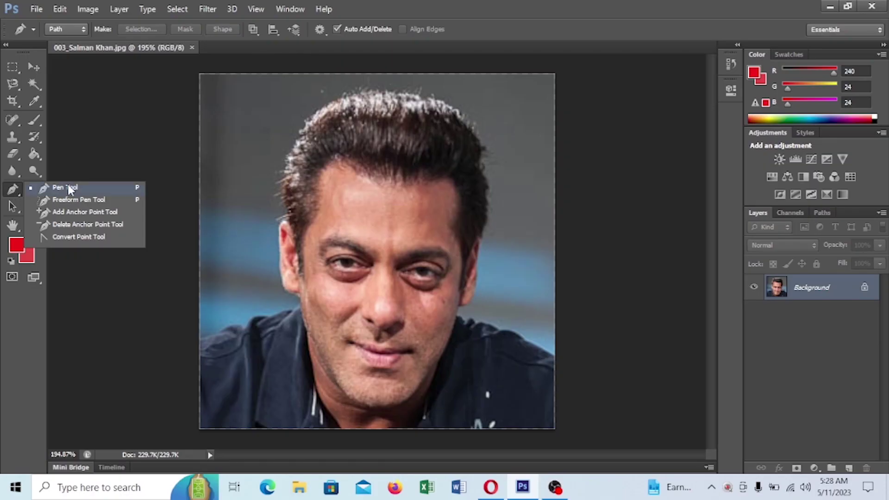
pyautogui.click(68, 187)
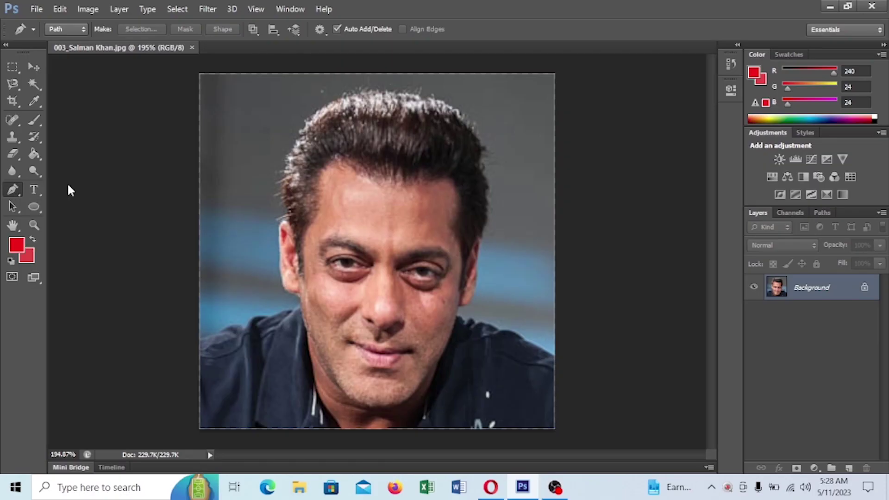
pyautogui.click(198, 338)
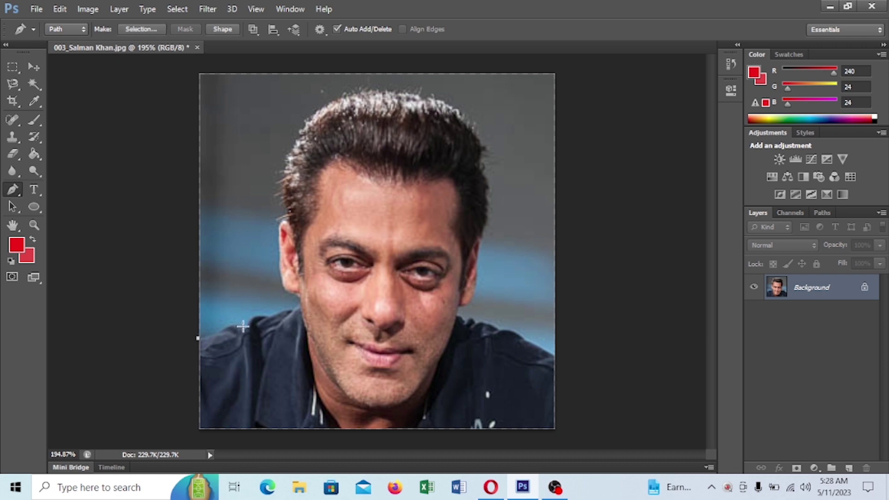
pyautogui.click(199, 338)
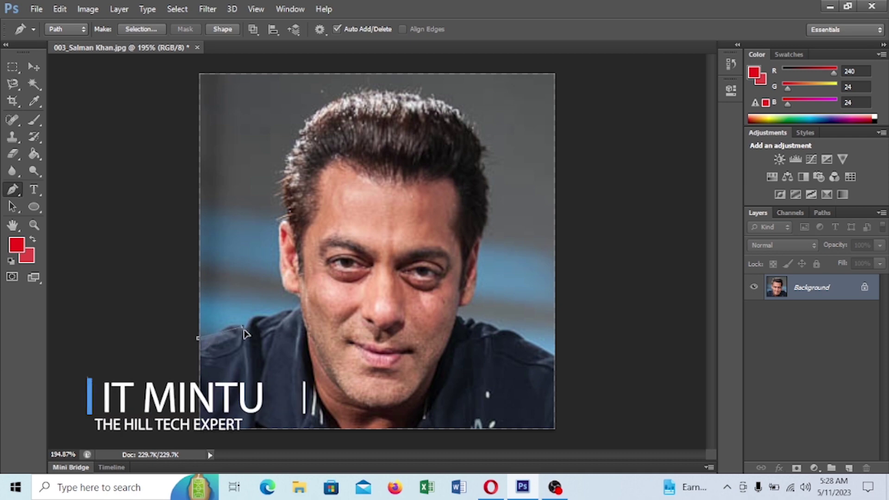
pyautogui.moveTo(243, 327); pyautogui.dragTo(257, 329)
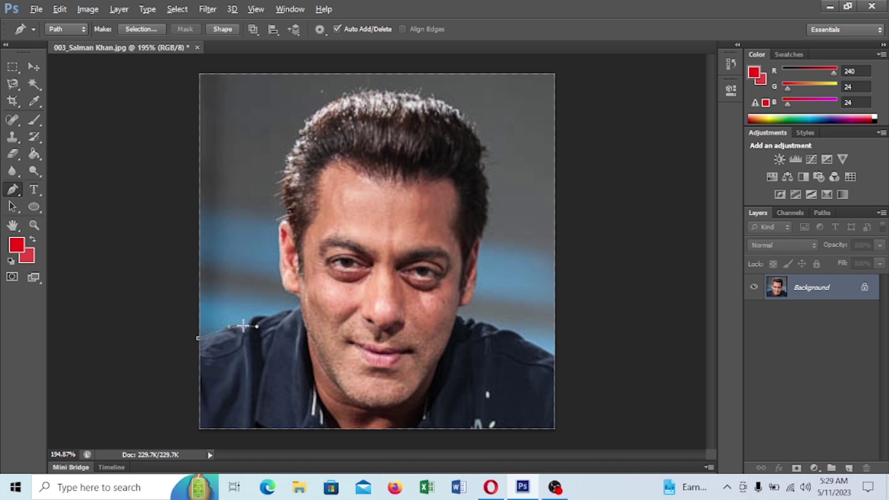
pyautogui.keyDown('alt'); pyautogui.click(243, 326); pyautogui.keyUp('alt')
# Continue the path with curved anchors along the left shoulder and collar up to the neck below the ear.
pyautogui.scroll(4, 270, 317)
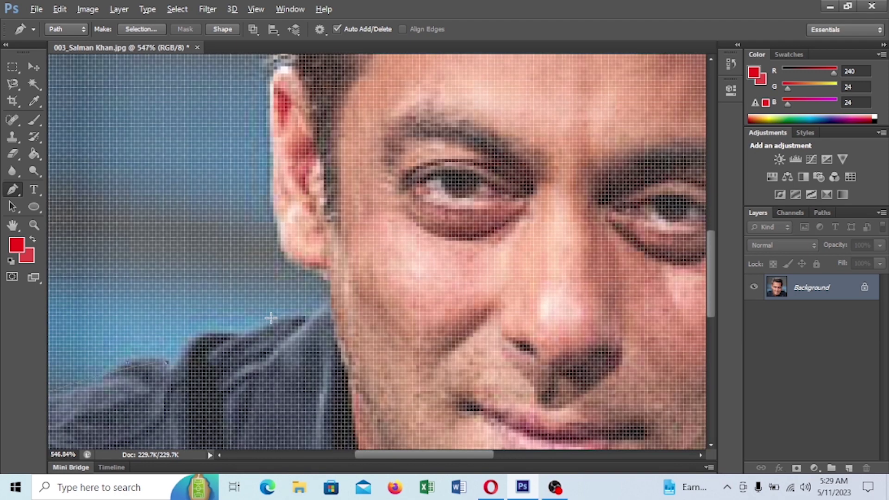
pyautogui.scroll(-1, 271, 318)
pyautogui.press('alt')
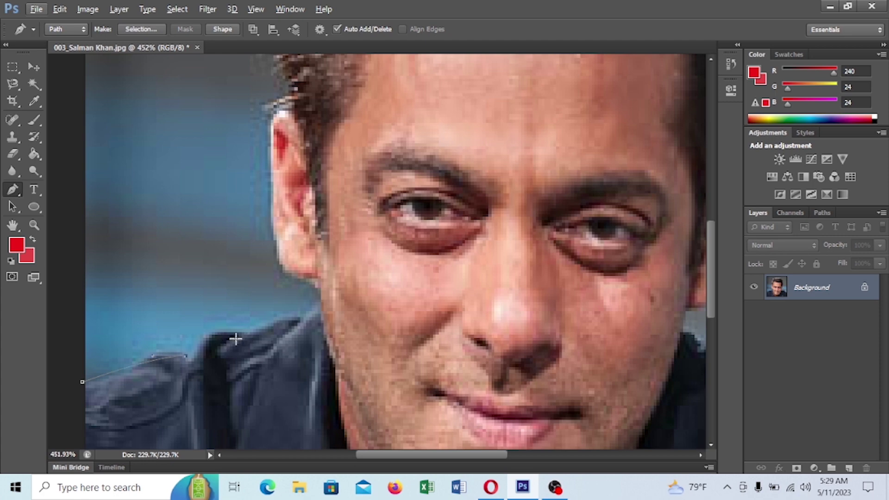
pyautogui.moveTo(244, 331); pyautogui.dragTo(283, 347)
pyautogui.press('alt')
pyautogui.moveTo(305, 311); pyautogui.dragTo(319, 323)
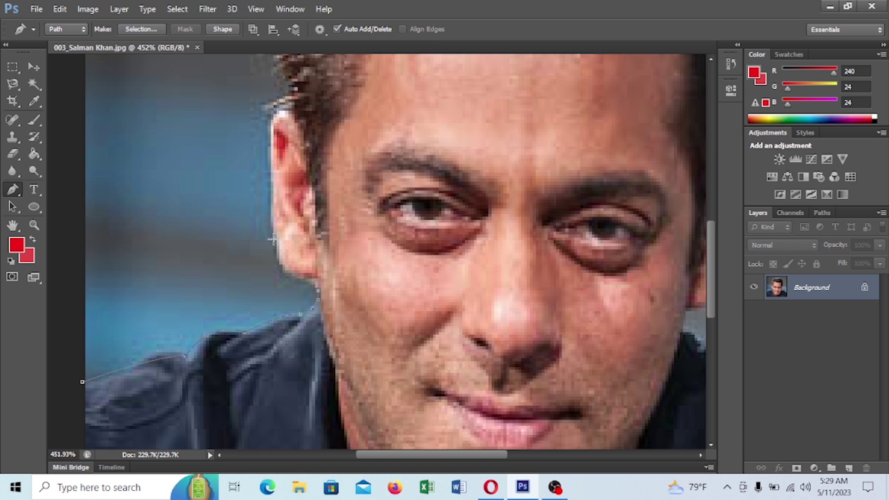
# Trace the outer edge of the ear on the photo's left side up to the hairline, redoing the misplaced mid-ear anchor.
pyautogui.moveTo(275, 239); pyautogui.dragTo(272, 200)
pyautogui.hotkey('ctrl', 'z')
pyautogui.click(270, 202)
pyautogui.moveTo(287, 114); pyautogui.dragTo(316, 126)
# Trace the left side of the hair with curved path segments up to the crown of the head.
pyautogui.scroll(2, 306, 170)
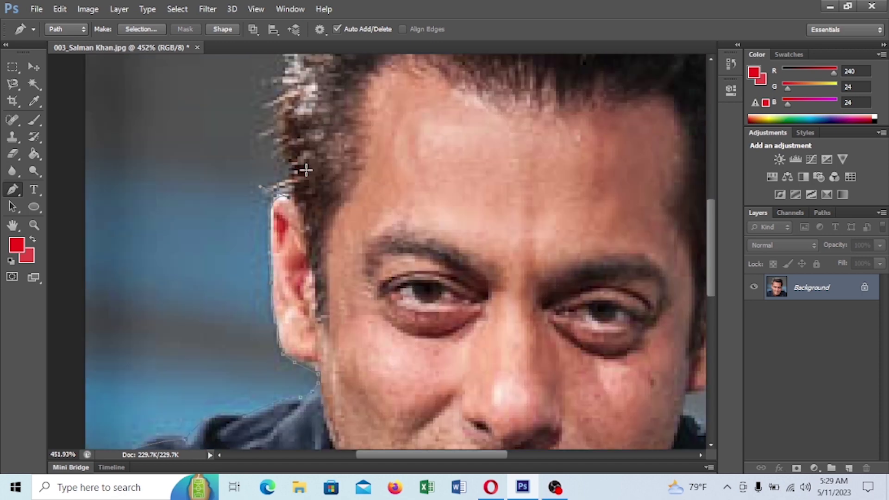
pyautogui.scroll(1, 306, 178)
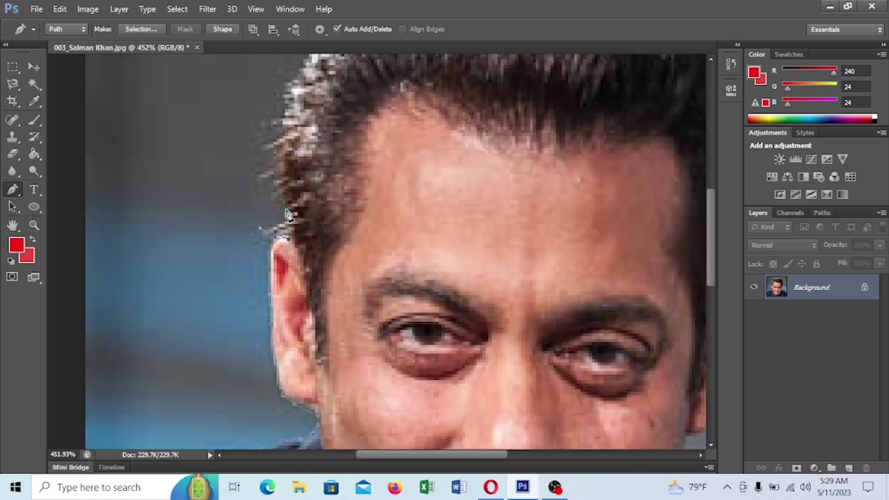
pyautogui.scroll(1, 286, 215)
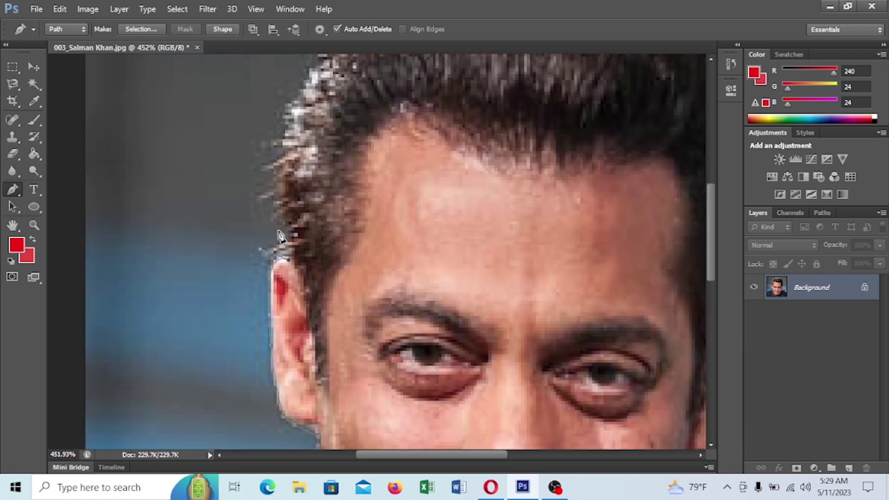
pyautogui.scroll(3, 280, 236)
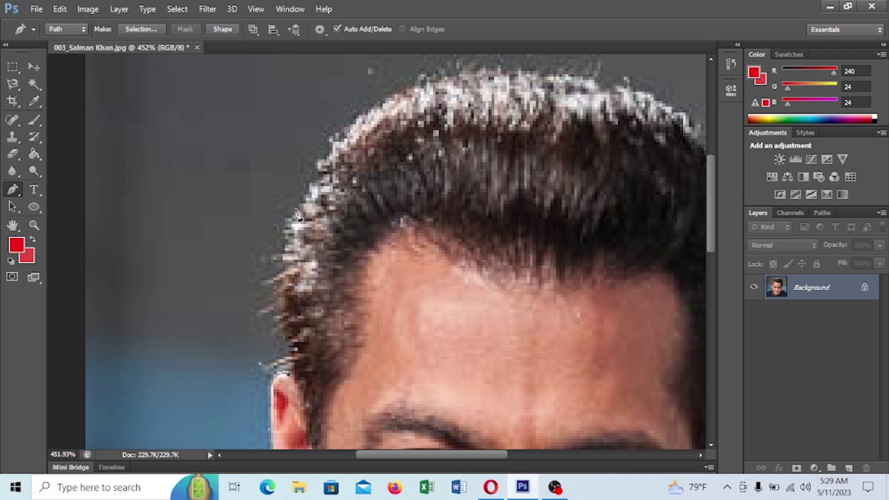
pyautogui.moveTo(270, 249); pyautogui.dragTo(324, 171)
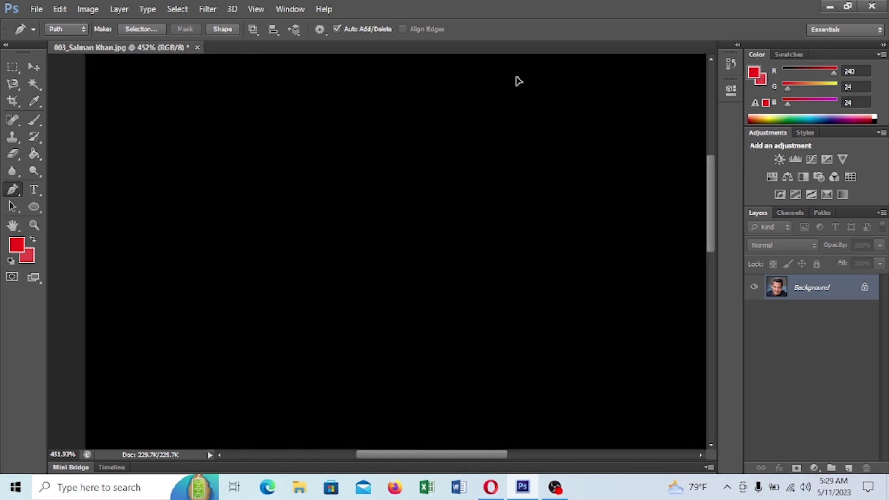
pyautogui.moveTo(509, 74); pyautogui.dragTo(655, 77)
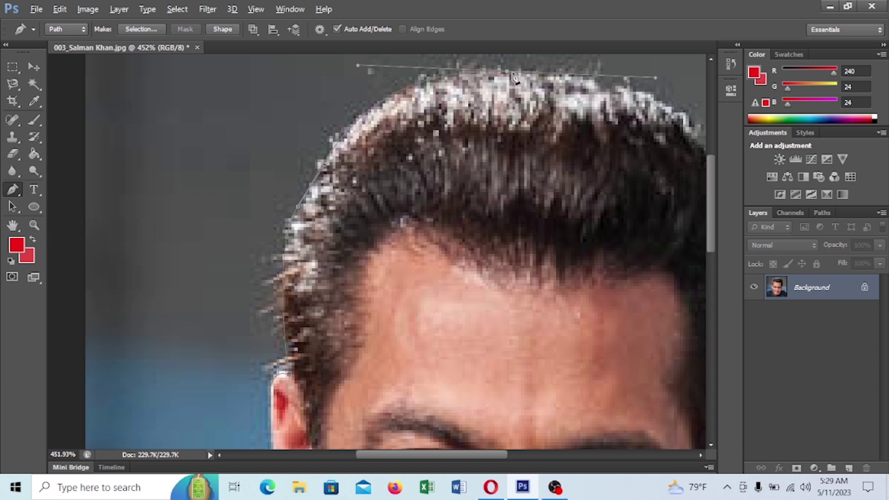
# Extend the path over the right half of the crown with curved anchors, removing the outgoing handle of the last one.
pyautogui.moveTo(454, 453); pyautogui.dragTo(515, 451)
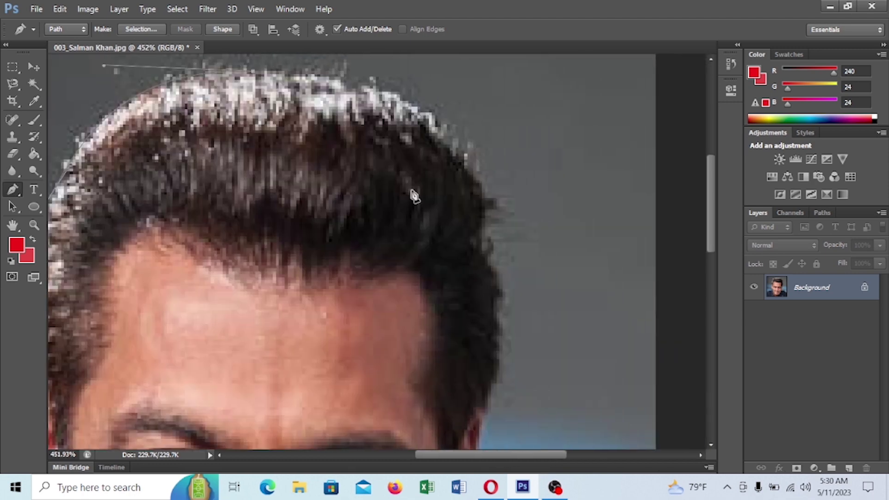
pyautogui.scroll(-3, 403, 137)
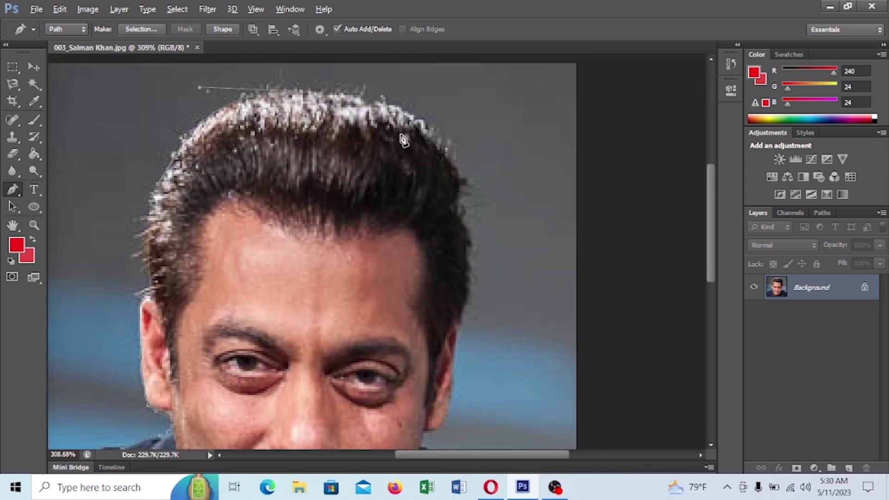
pyautogui.moveTo(393, 105); pyautogui.dragTo(442, 124)
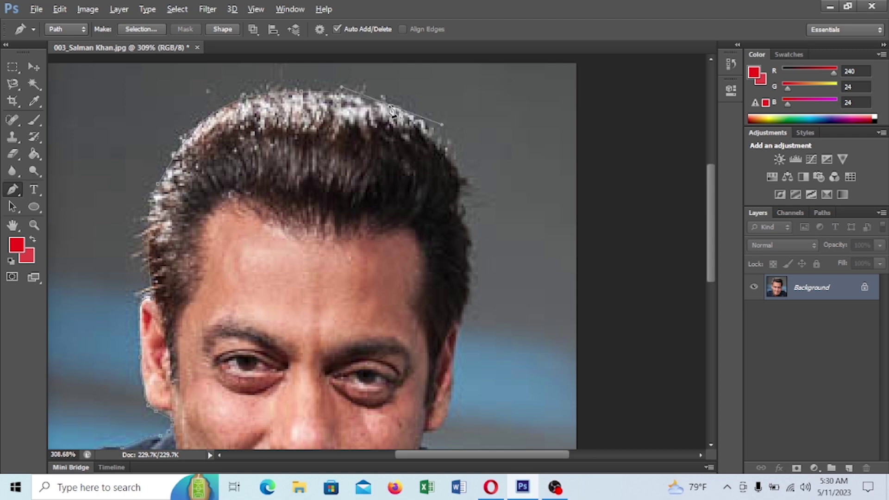
pyautogui.moveTo(459, 186); pyautogui.dragTo(459, 217)
pyautogui.keyDown('alt'); pyautogui.click(460, 185); pyautogui.keyUp('alt')
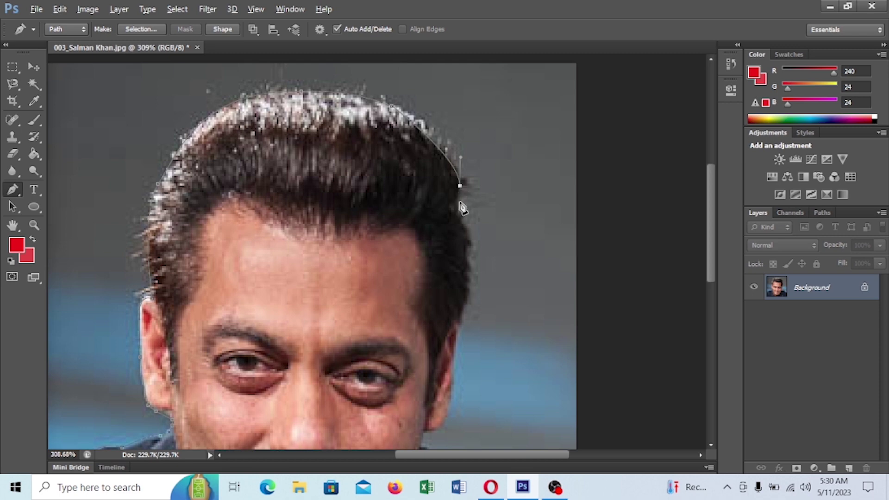
# Trace the right side of the hair with short straight segments down to the top of the ear.
pyautogui.click(460, 202)
pyautogui.click(468, 230)
pyautogui.click(472, 249)
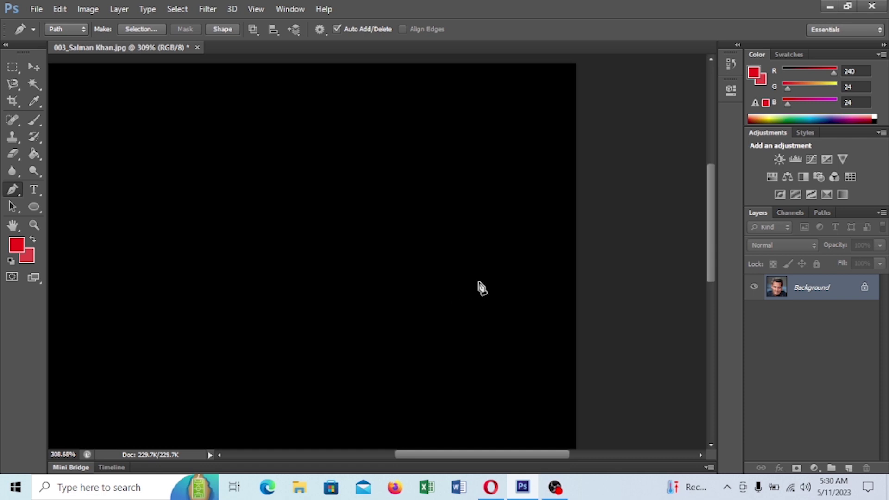
pyautogui.scroll(-1, 538, 301)
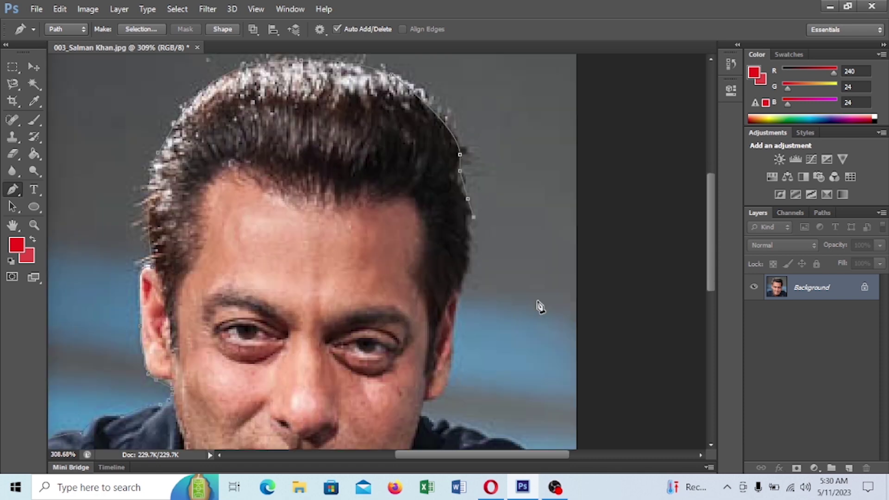
pyautogui.click(469, 243)
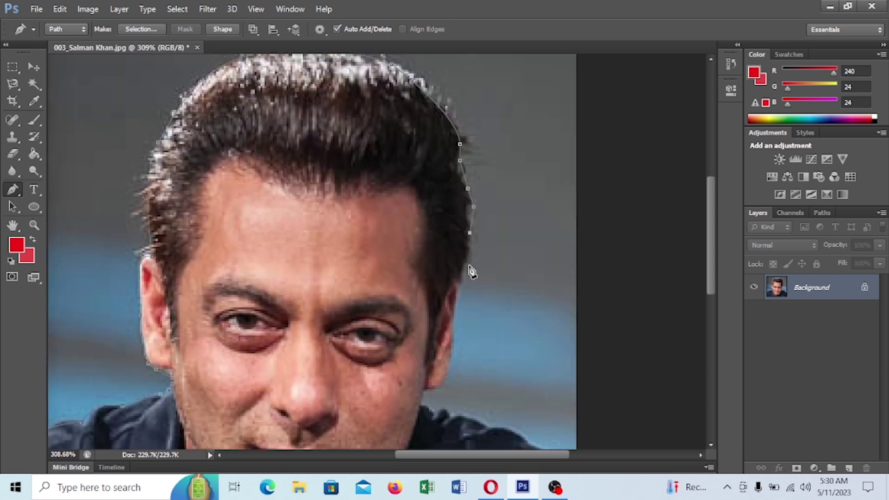
pyautogui.scroll(-2, 472, 272)
pyautogui.click(460, 222)
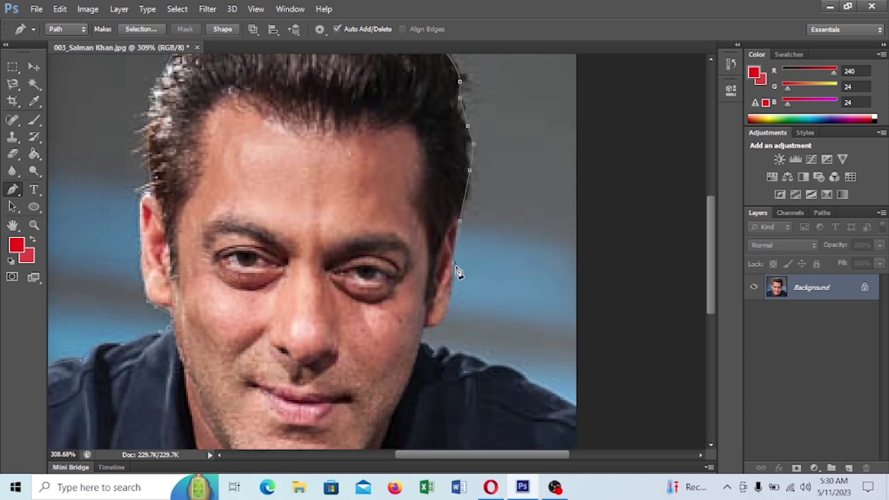
# Trace around the ear on the photo's right side and down to the shirt collar.
pyautogui.click(452, 295)
pyautogui.moveTo(427, 326); pyautogui.dragTo(415, 323)
pyautogui.click(421, 341)
# Trace the right collar and shoulder with curved segments, ending the outline at the photo's right edge.
pyautogui.moveTo(448, 354); pyautogui.dragTo(458, 366)
pyautogui.keyDown('alt'); pyautogui.click(448, 354); pyautogui.keyUp('alt')
pyautogui.moveTo(490, 366); pyautogui.dragTo(542, 399)
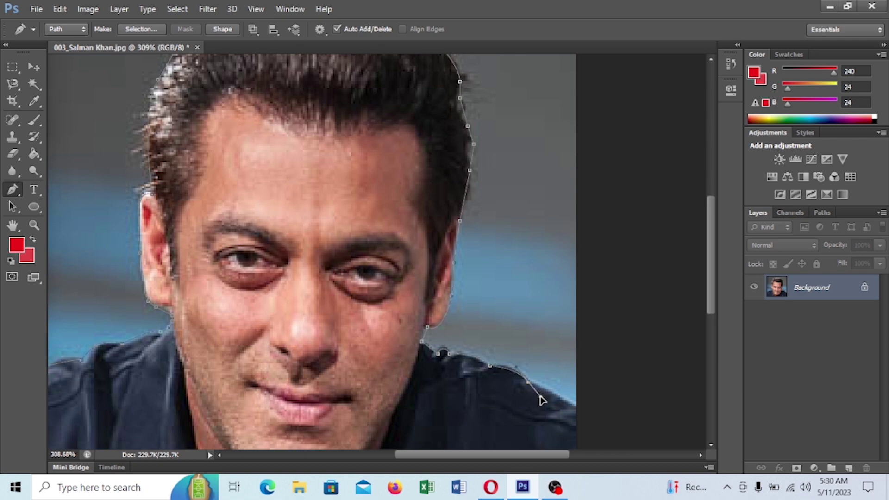
pyautogui.keyDown('alt'); pyautogui.click(528, 382); pyautogui.keyUp('alt')
pyautogui.click(576, 405)
# Close the path by placing anchors outside the canvas around the upper background and returning to the starting anchor.
pyautogui.scroll(-3, 600, 398)
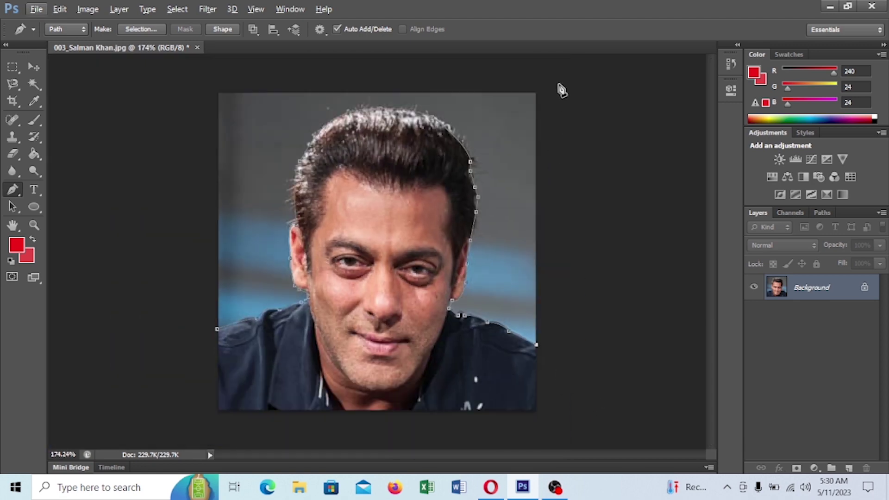
pyautogui.click(558, 86)
pyautogui.click(193, 89)
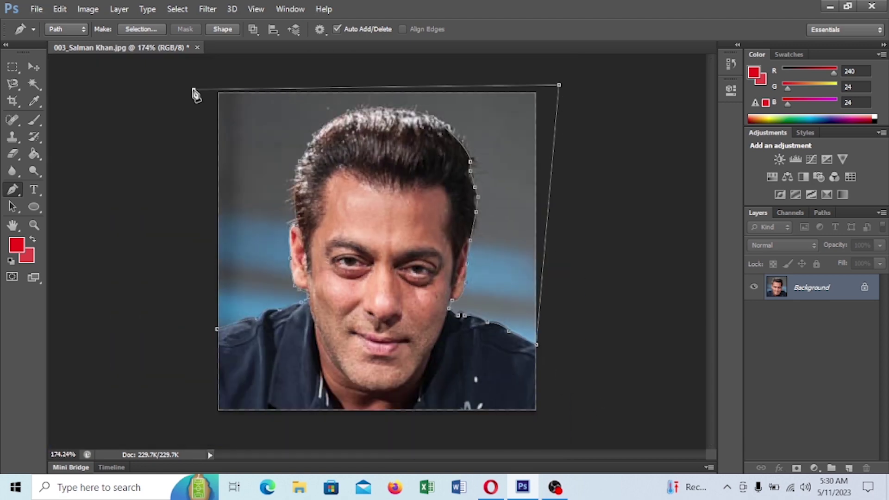
pyautogui.click(182, 332)
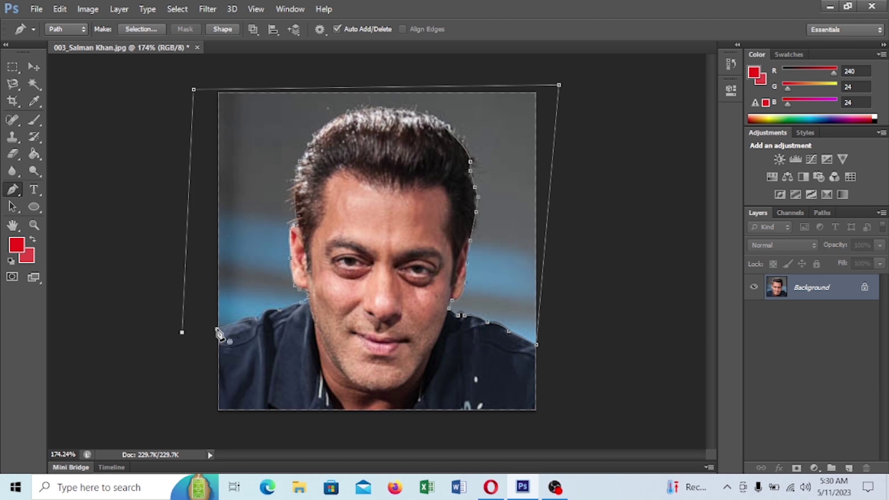
pyautogui.click(217, 330)
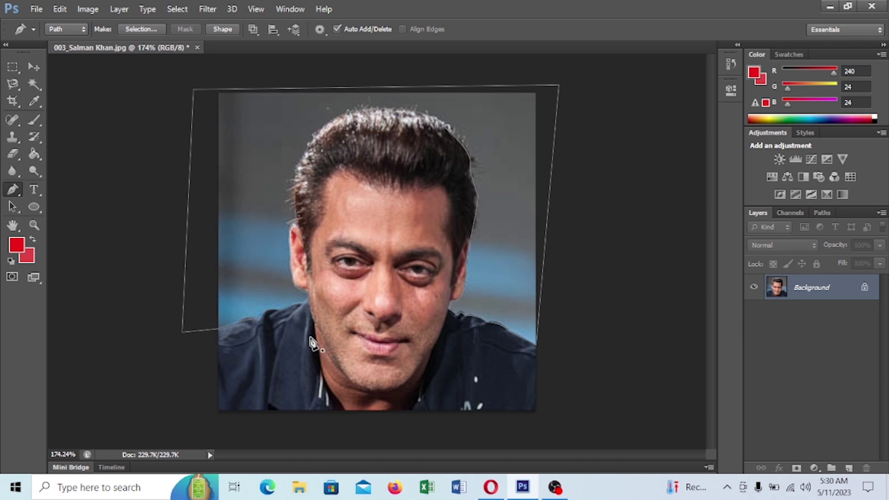
# Convert the closed path into a selection of the background around the man.
pyautogui.press('KP_5')
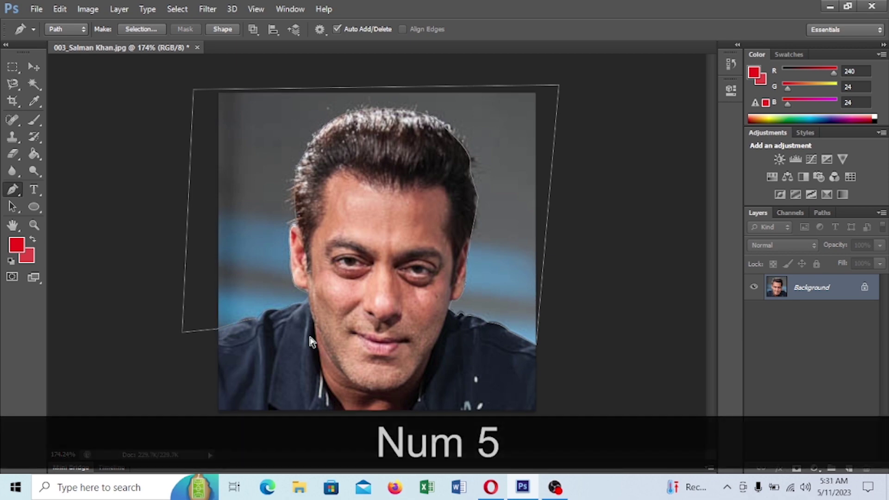
pyautogui.hotkey('ctrl', 'alt')
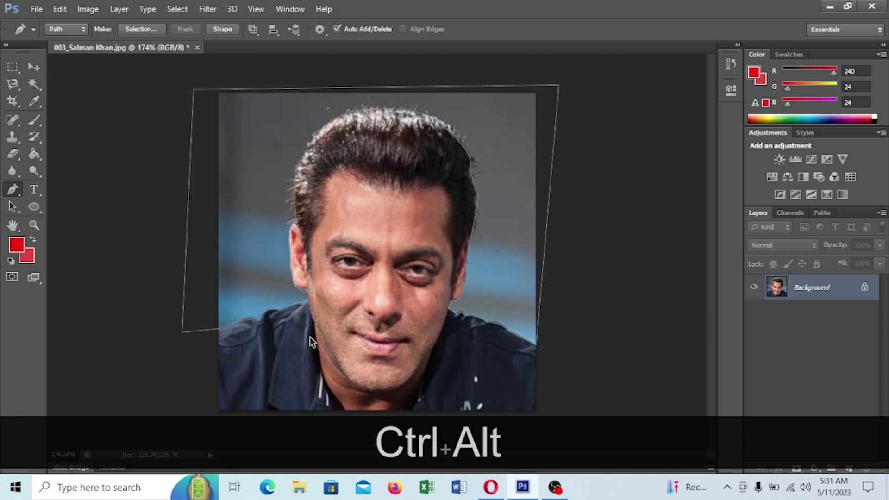
pyautogui.hotkey('ctrl', 'alt', 'Return')
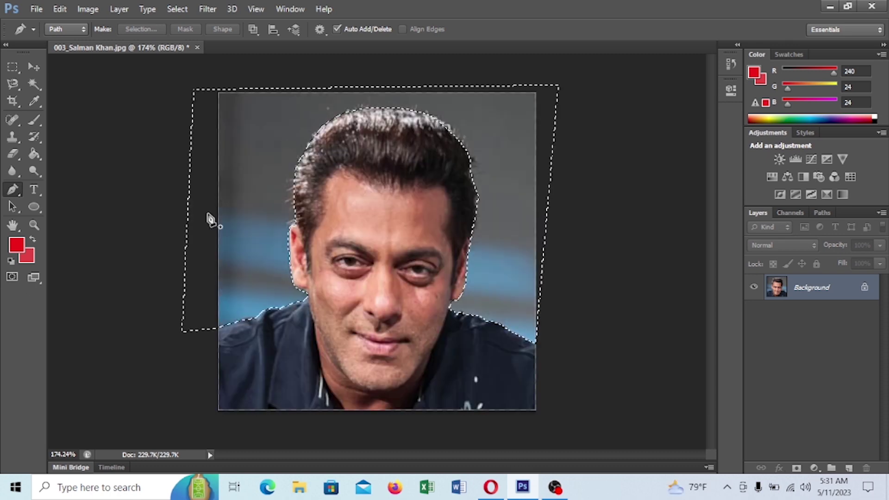
# Set the background color to a dark blue, hex 394696.
pyautogui.click(26, 252)
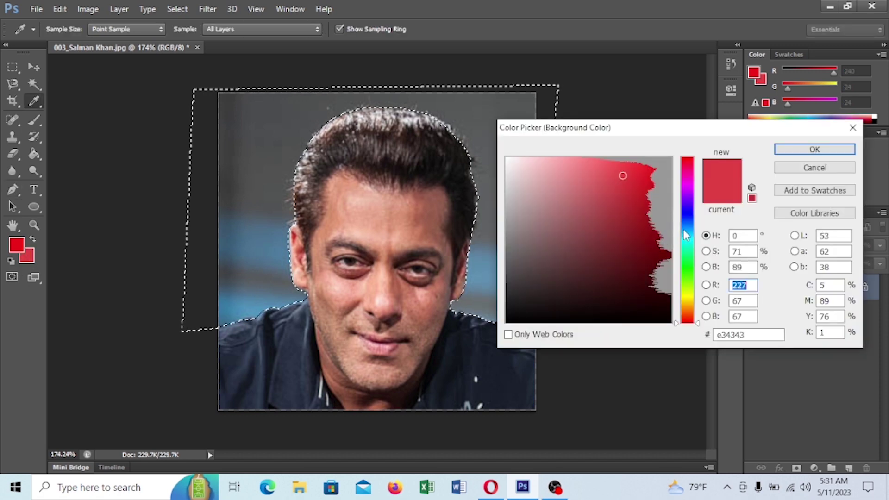
pyautogui.click(686, 217)
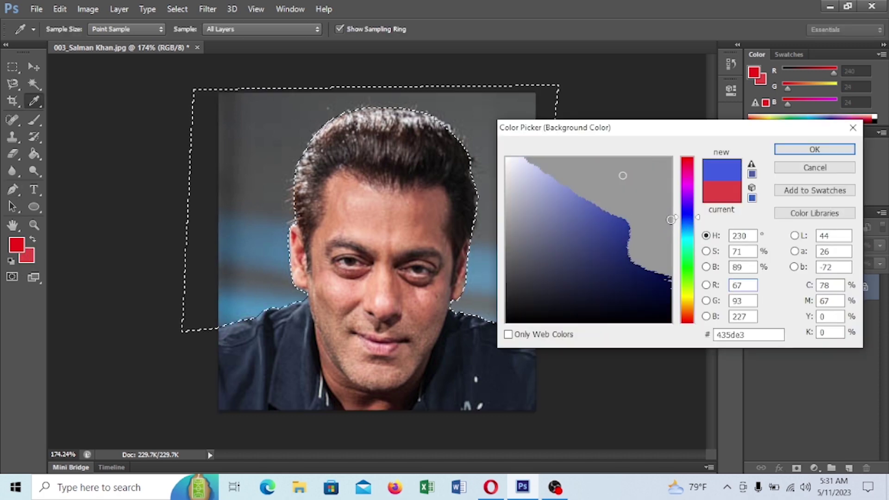
pyautogui.click(686, 216)
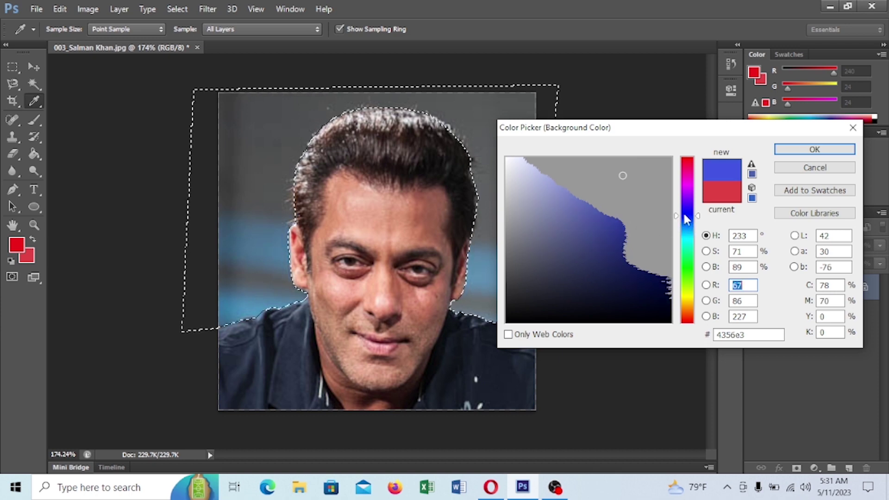
pyautogui.click(684, 213)
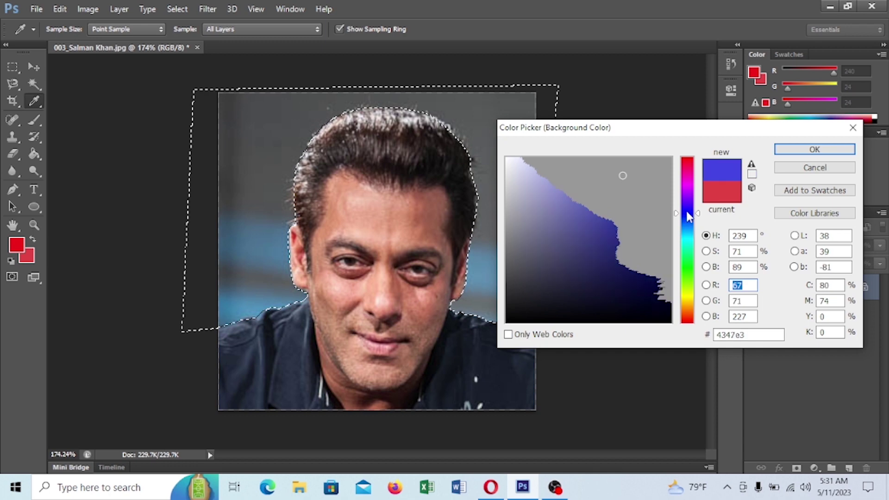
pyautogui.click(689, 216)
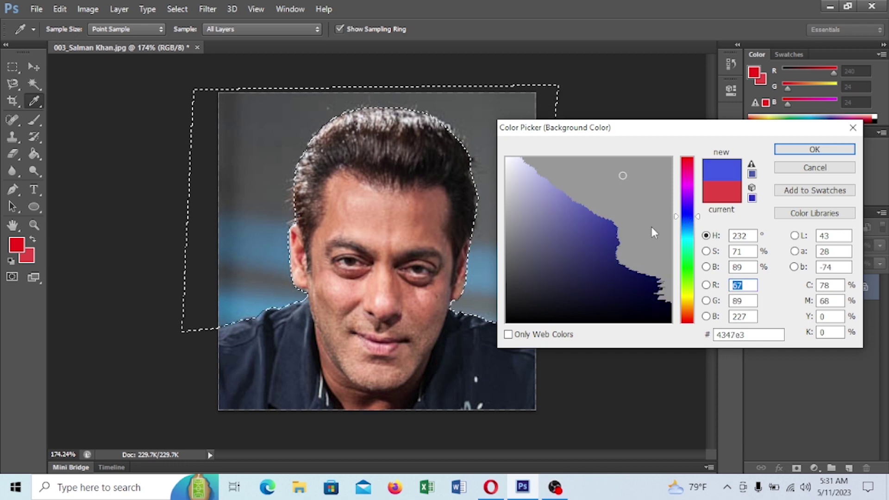
pyautogui.click(608, 225)
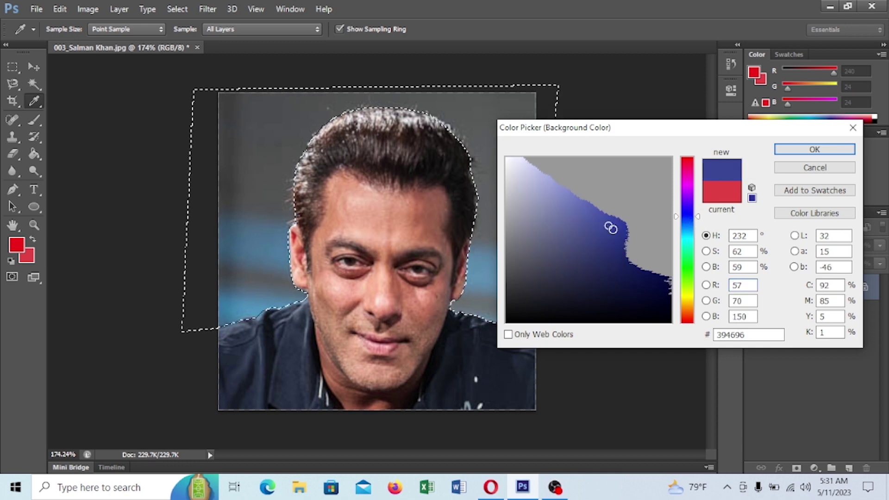
pyautogui.click(797, 153)
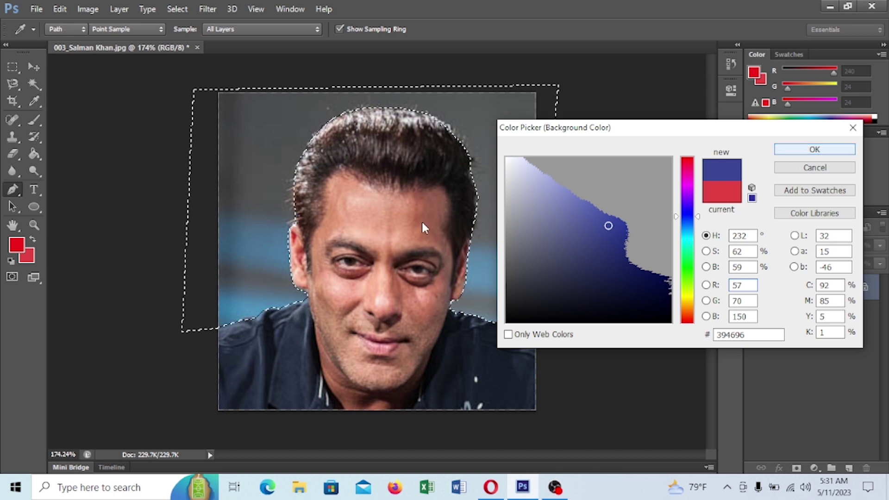
pyautogui.press('p')
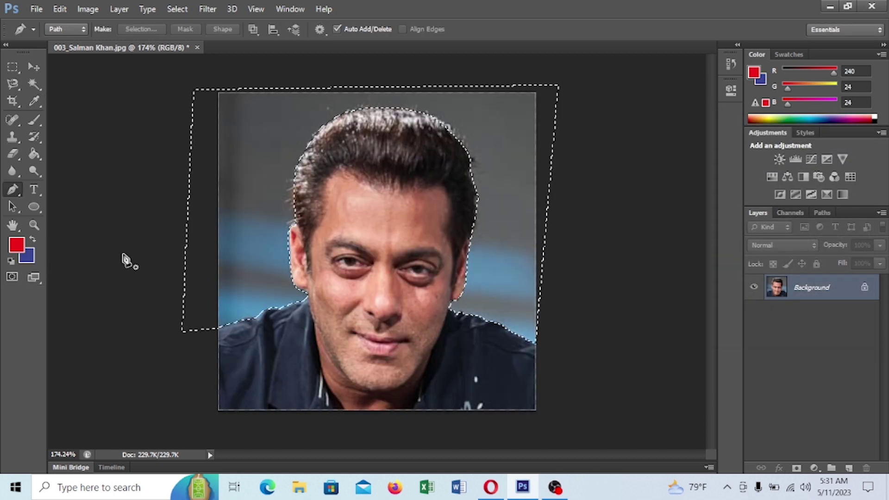
# Fill the selected area around the man with the Background Color in Normal mode at 100% opacity, and clear the selection.
pyautogui.press('Delete')
pyautogui.press('Delete')
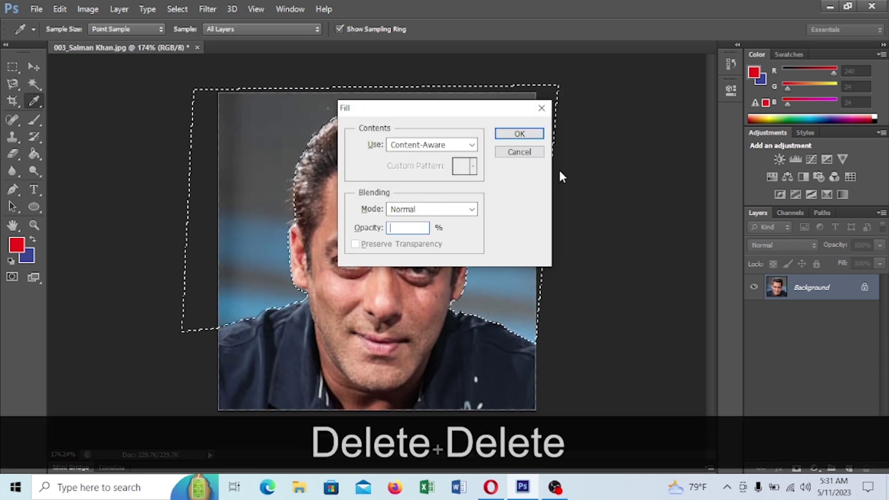
pyautogui.click(472, 145)
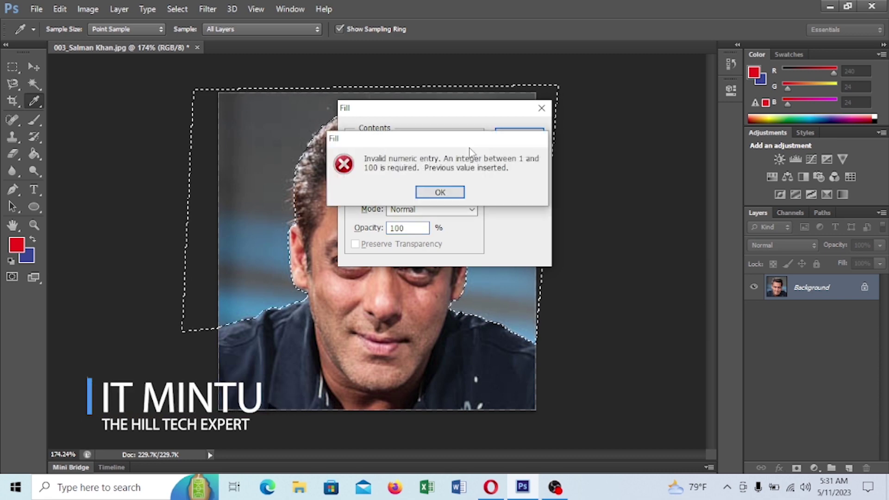
pyautogui.click(440, 192)
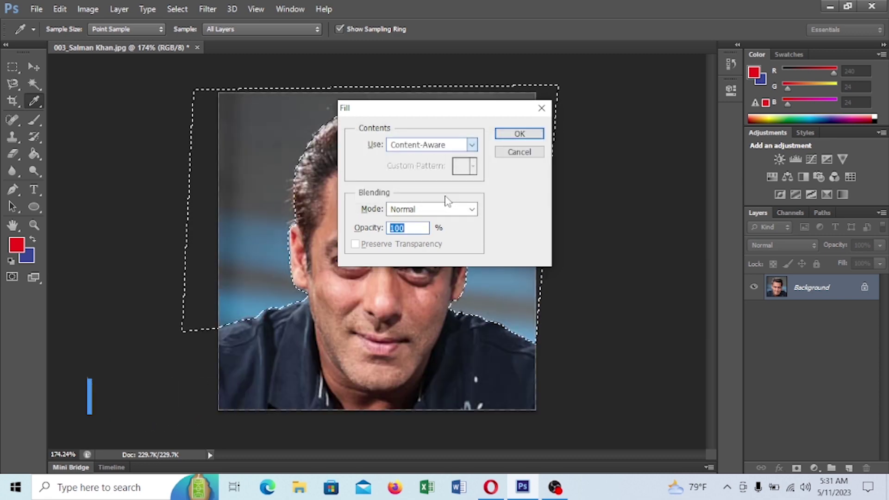
pyautogui.click(471, 144)
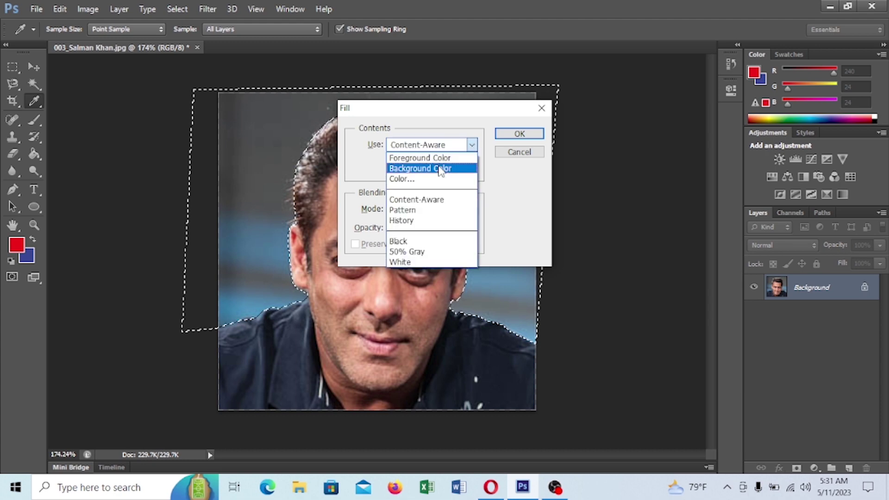
pyautogui.click(437, 168)
pyautogui.click(519, 134)
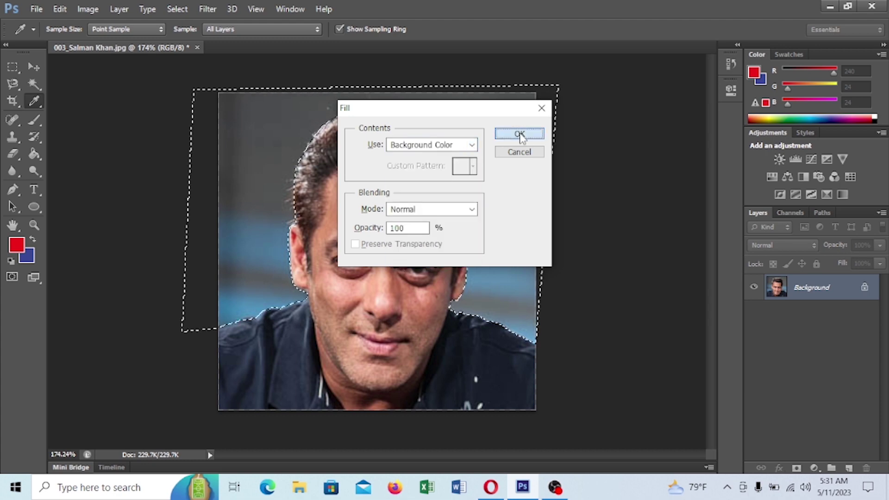
pyautogui.press('p')
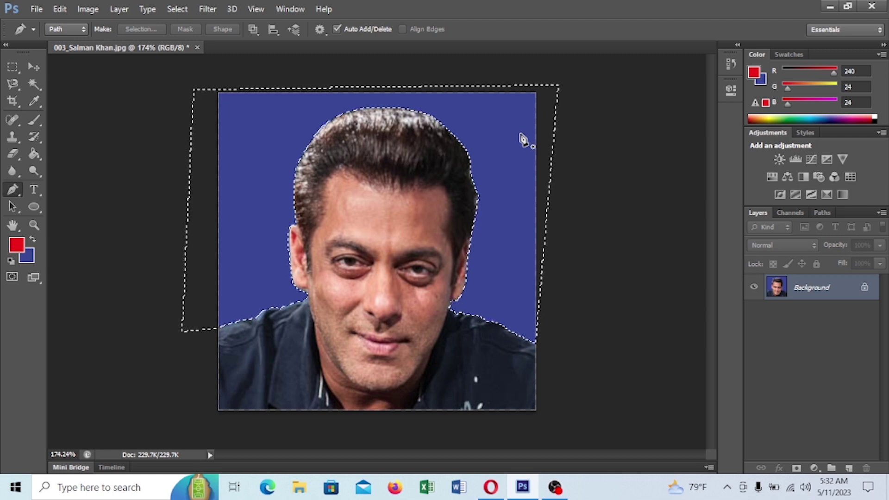
pyautogui.hotkey('ctrl', 'd')
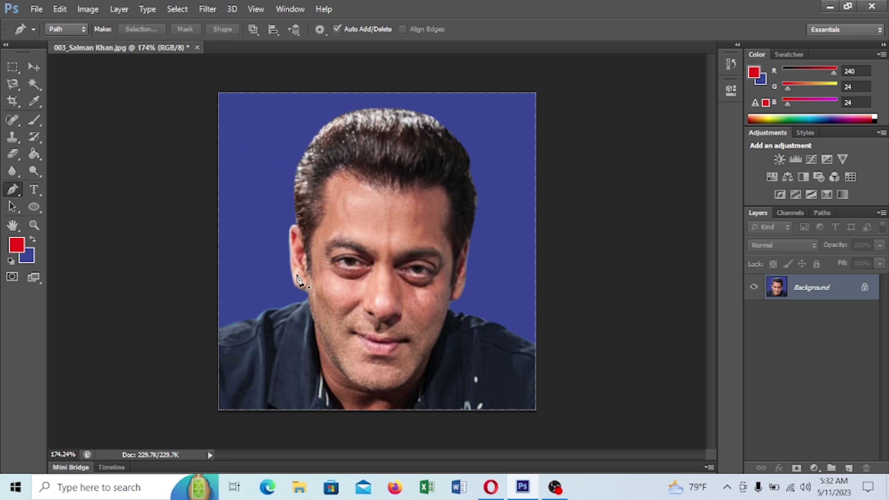
# Unlock the Background layer as Layer 0 and duplicate it.
pyautogui.doubleClick(864, 289)
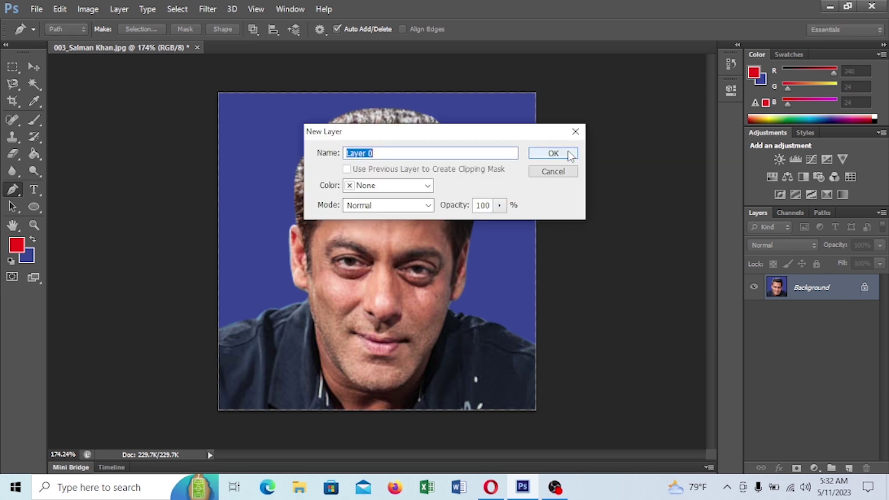
pyautogui.click(571, 156)
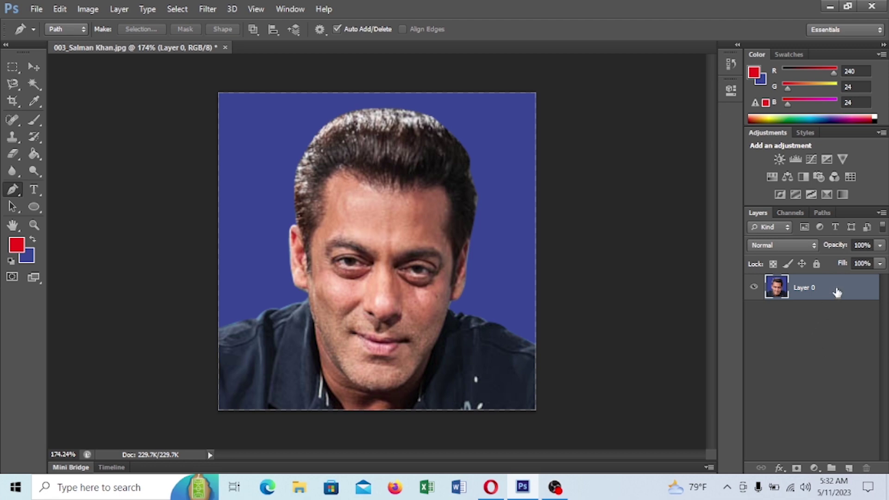
pyautogui.moveTo(831, 300); pyautogui.dragTo(848, 463)
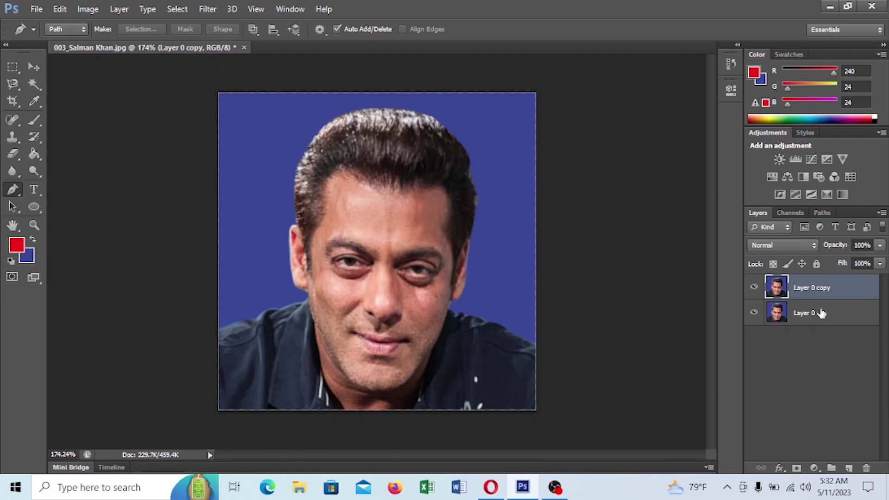
# Hide the original Layer 0 and add a new empty layer above Layer 0 copy.
pyautogui.click(820, 314)
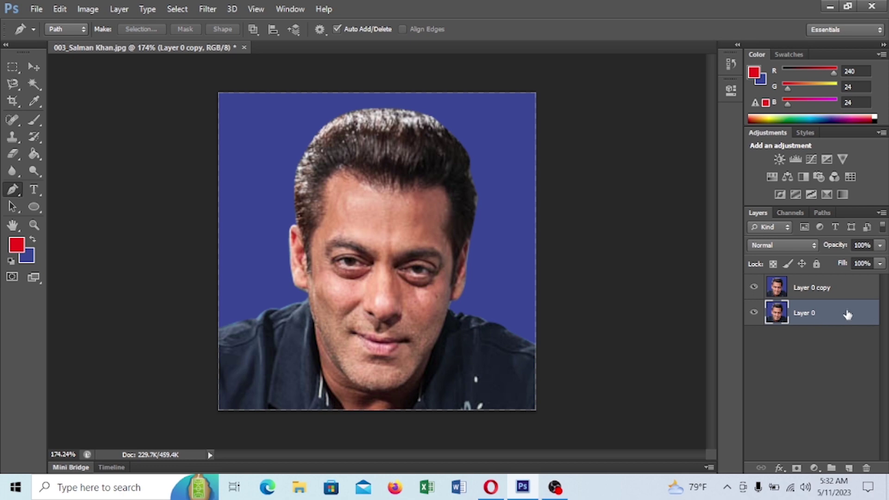
pyautogui.click(753, 314)
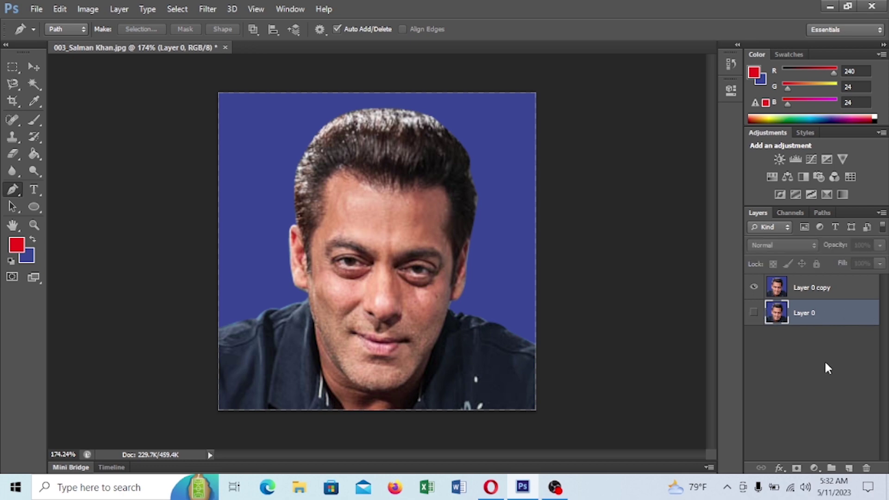
pyautogui.click(826, 293)
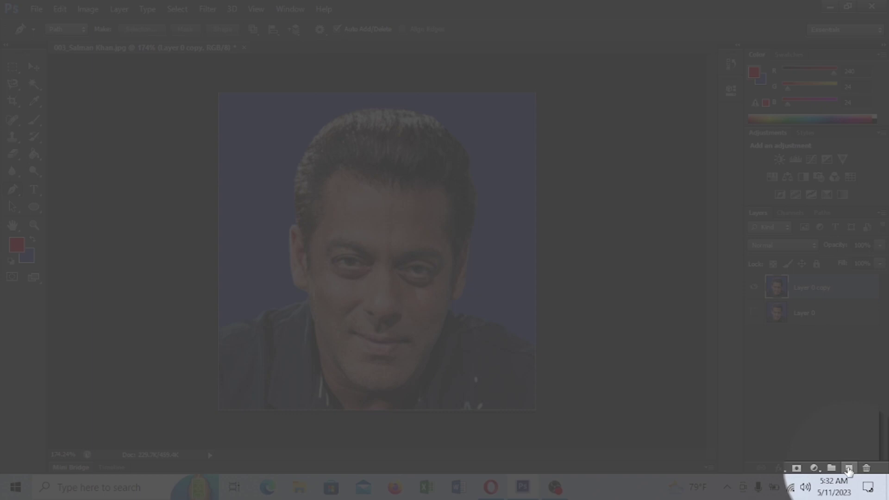
pyautogui.click(848, 469)
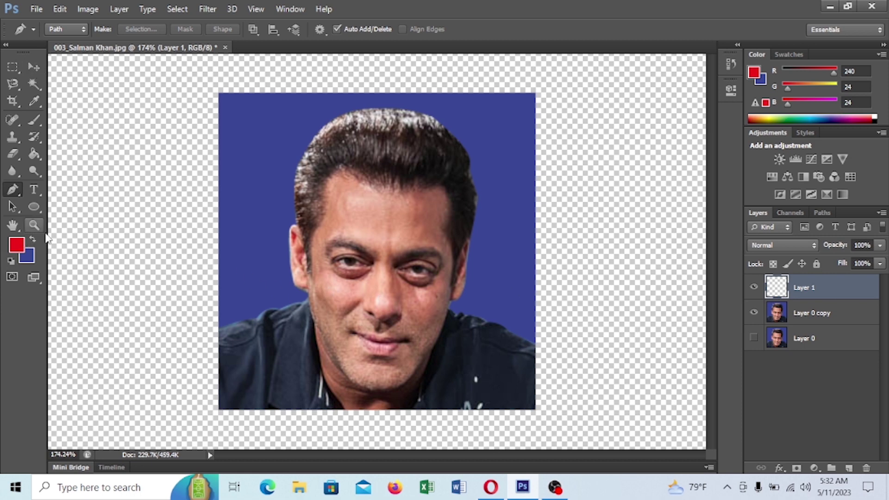
# Try to select the facial skin with the Magic Wand on the empty Layer 1, and clear the selection.
pyautogui.click(33, 83)
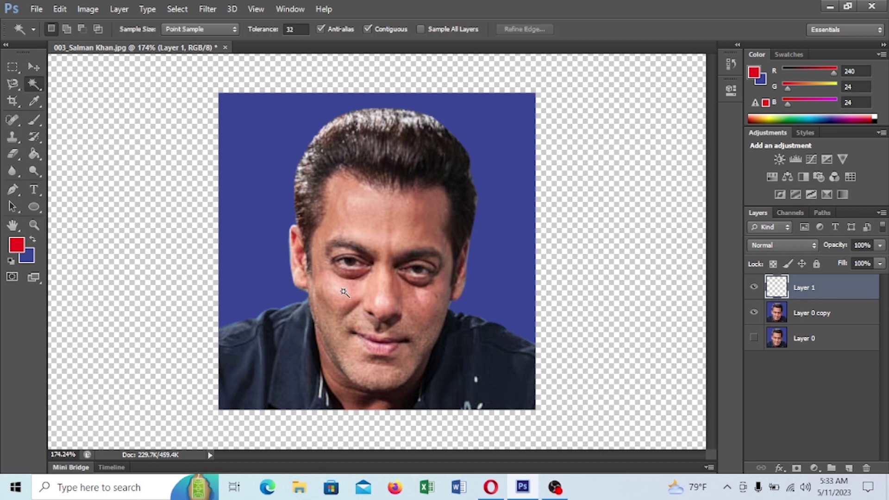
pyautogui.scroll(-2, 343, 291)
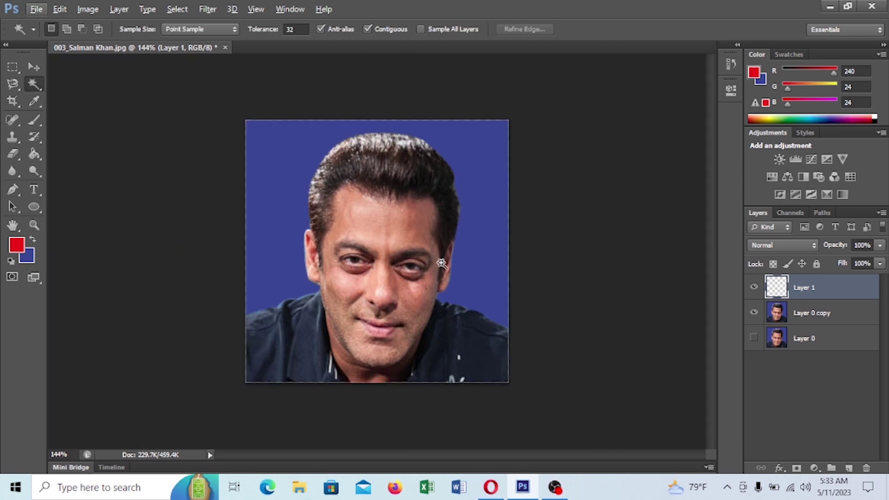
pyautogui.scroll(3, 441, 262)
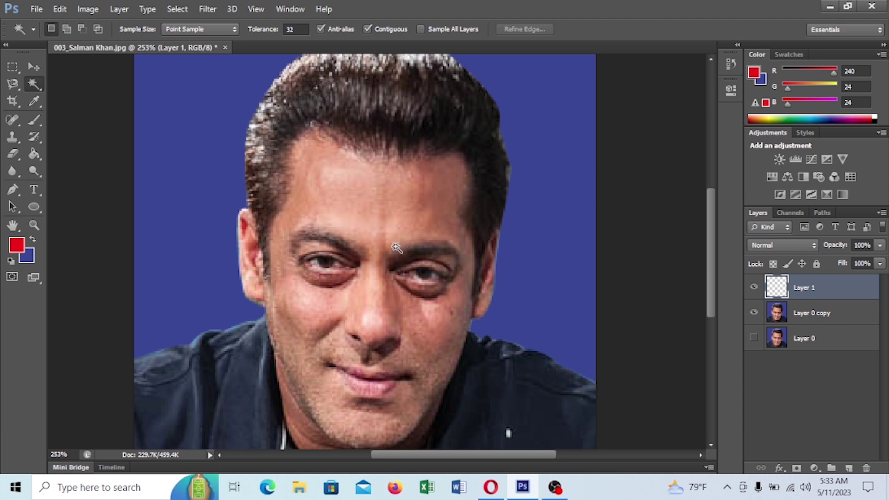
pyautogui.click(379, 294)
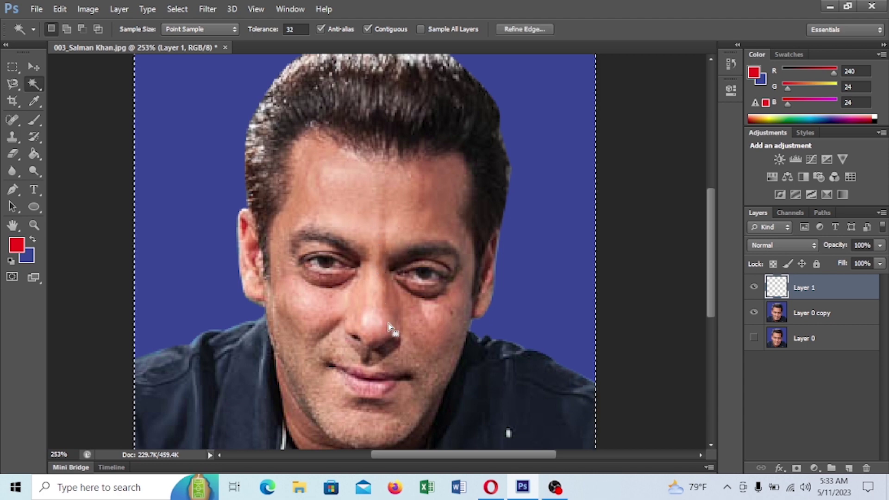
pyautogui.hotkey('ctrl', 'd')
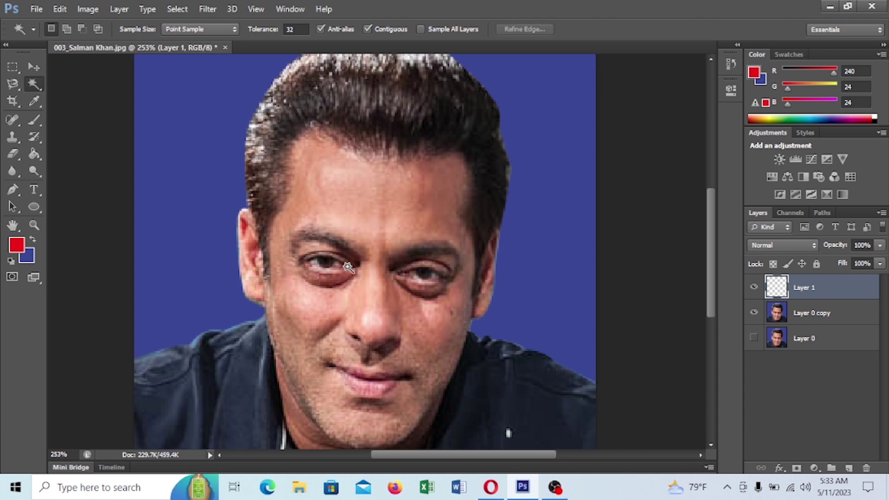
# Make Layer 0 copy active and select the skin between the eyebrows with the Magic Wand at tolerance 32.
pyautogui.click(803, 319)
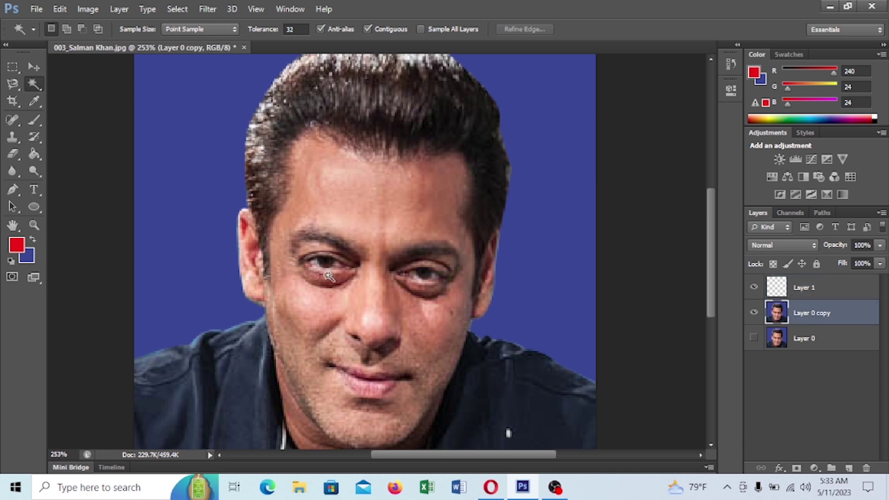
pyautogui.click(383, 256)
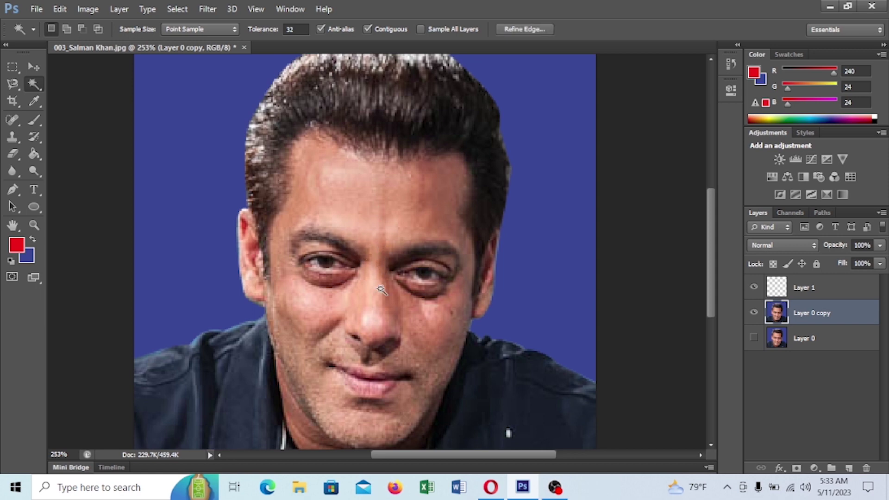
pyautogui.click(387, 325)
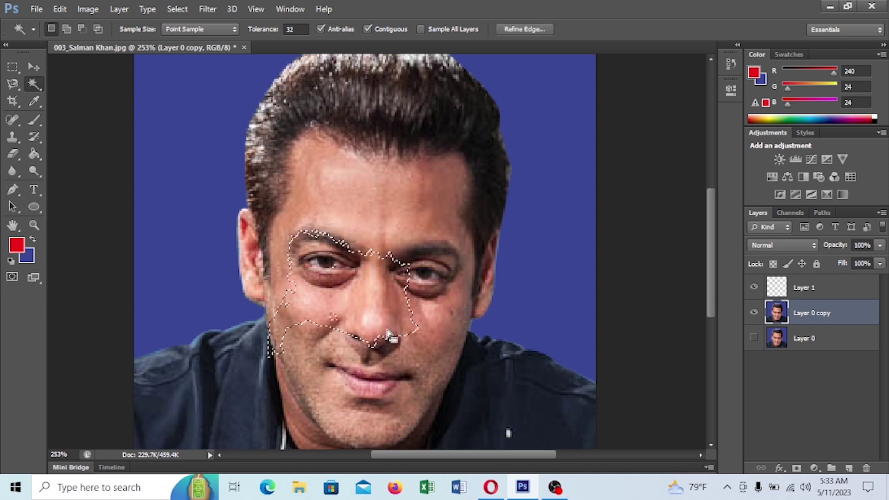
pyautogui.click(382, 226)
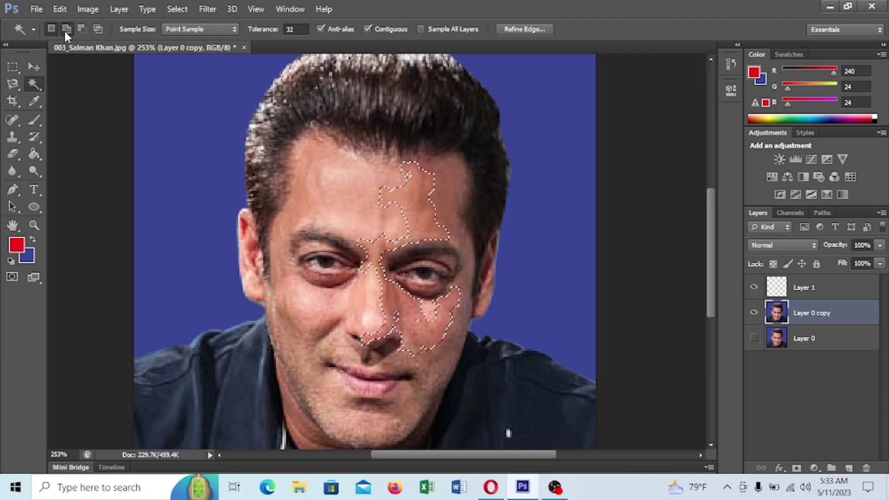
# Add the remaining skin of the forehead, nose, cheeks and chin to the face selection with the Magic Wand.
pyautogui.click(66, 29)
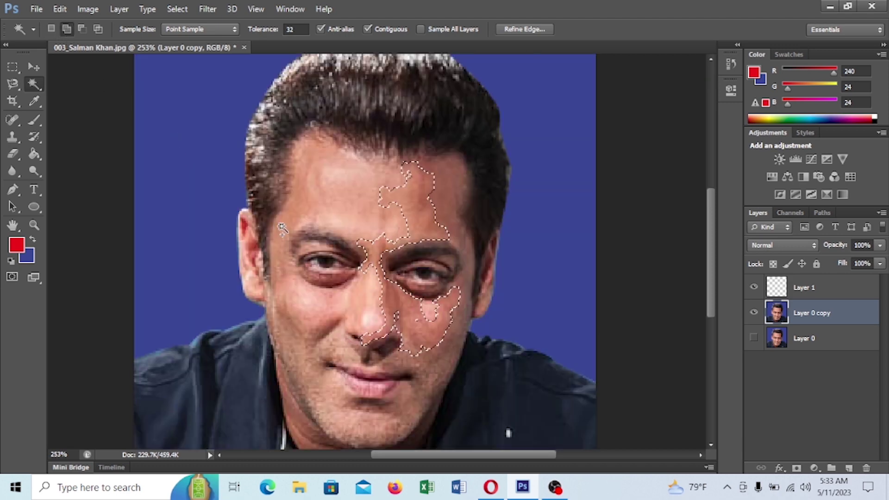
pyautogui.click(360, 215)
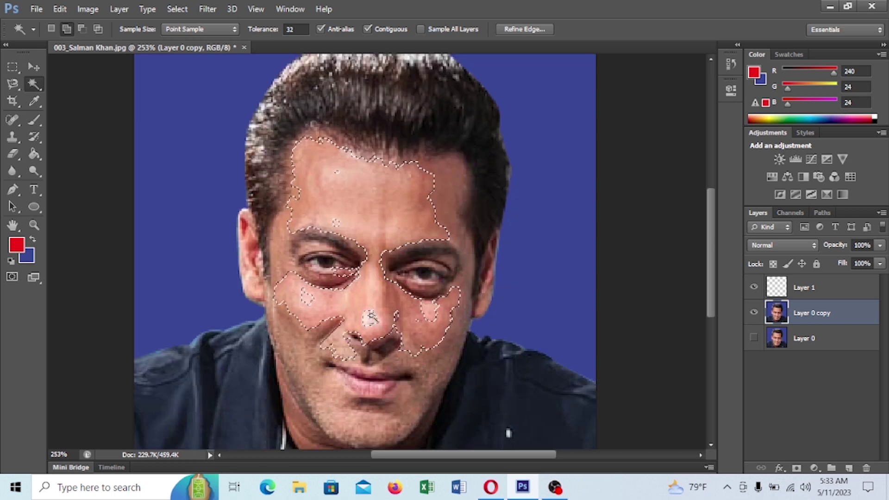
pyautogui.click(372, 318)
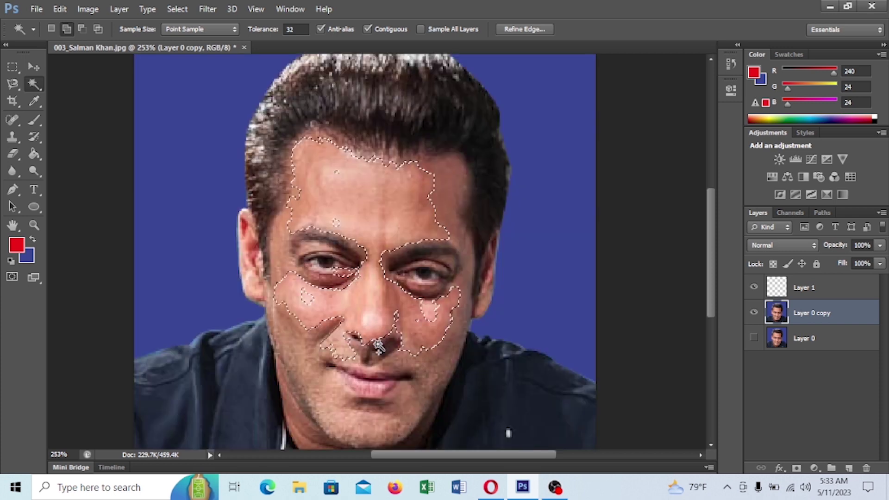
pyautogui.click(379, 332)
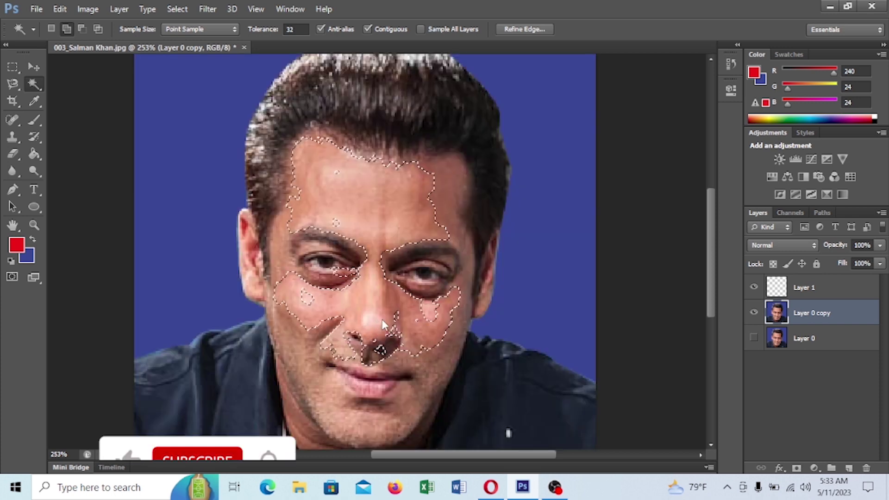
pyautogui.click(339, 247)
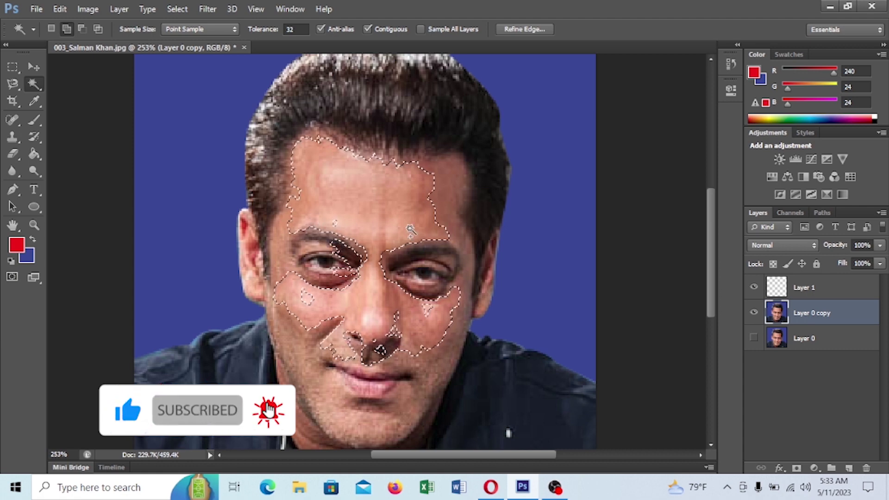
pyautogui.click(446, 211)
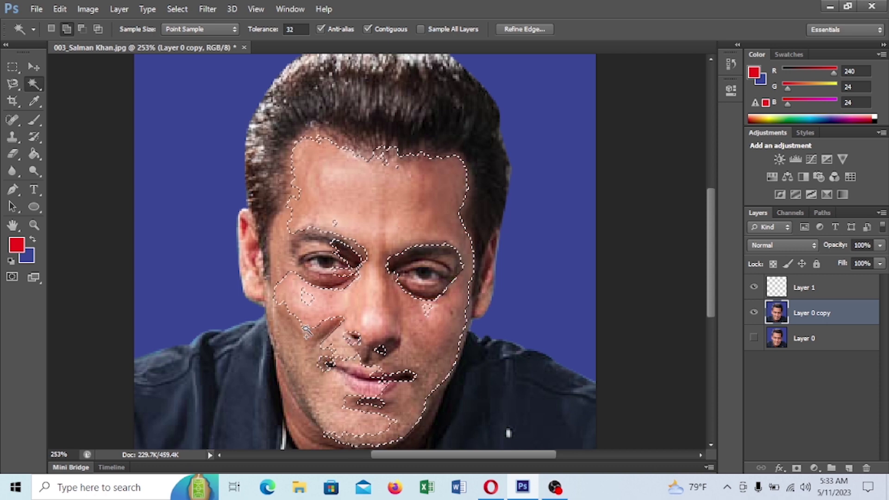
pyautogui.click(340, 320)
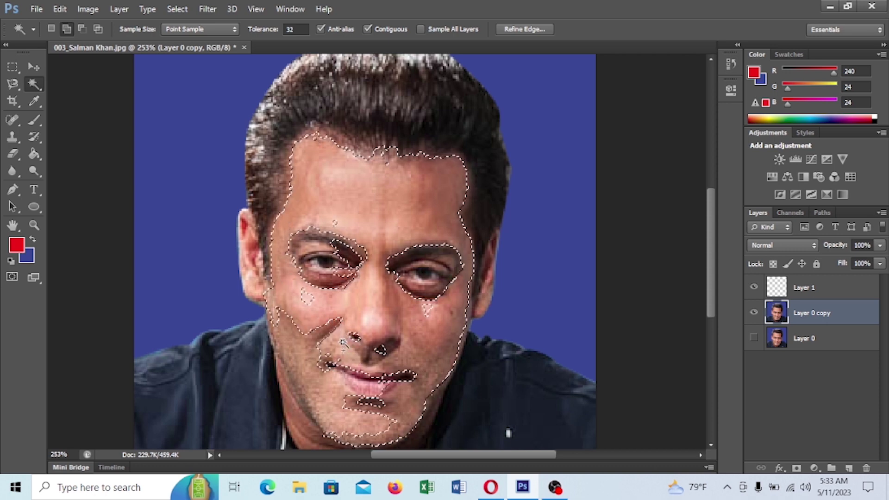
pyautogui.click(329, 361)
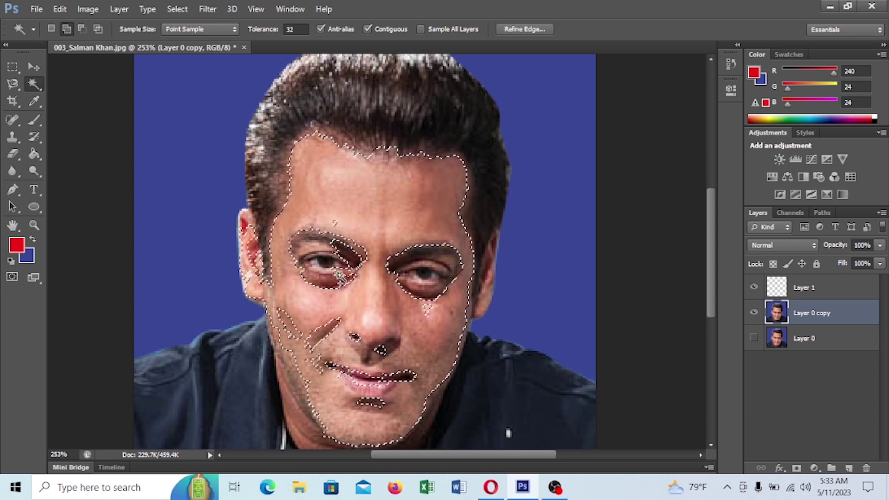
# Feather the face selection with a radius of 10 pixels.
pyautogui.rightClick(375, 229)
pyautogui.click(410, 351)
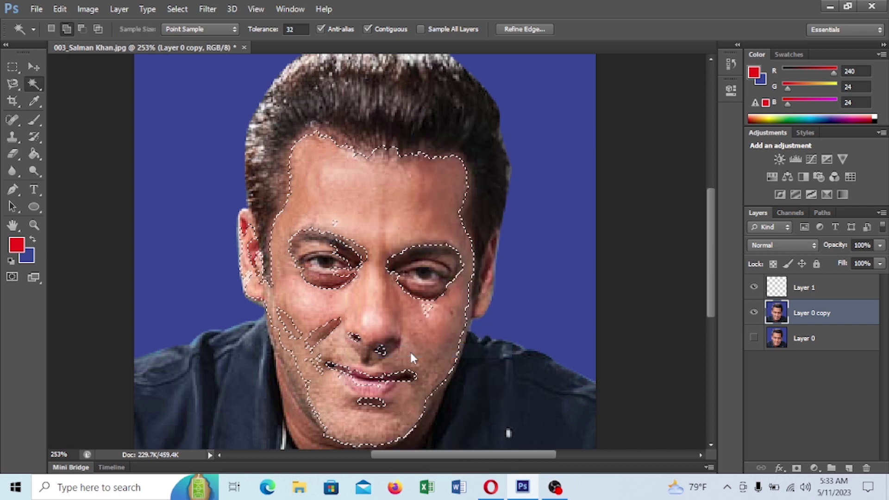
pyautogui.write('10')
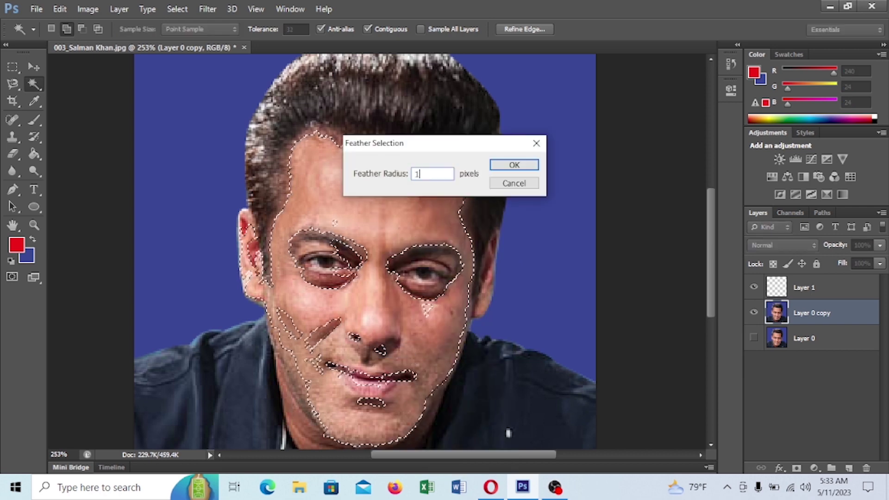
pyautogui.click(513, 168)
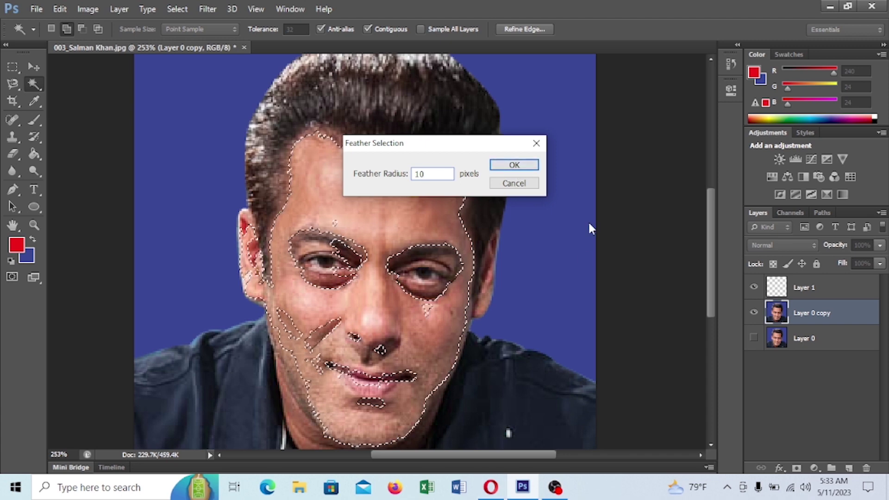
pyautogui.click(513, 165)
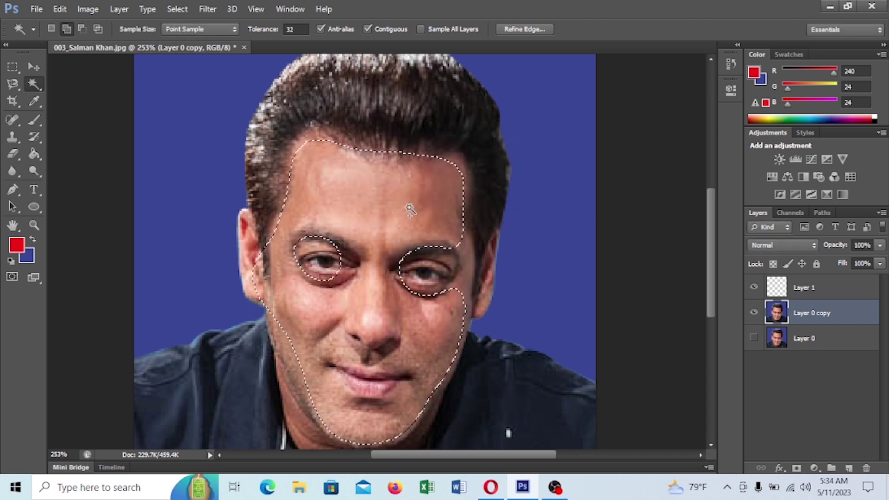
# Add the skin at the forehead's outer edge to the selection and feather it again by 10 pixels.
pyautogui.click(454, 228)
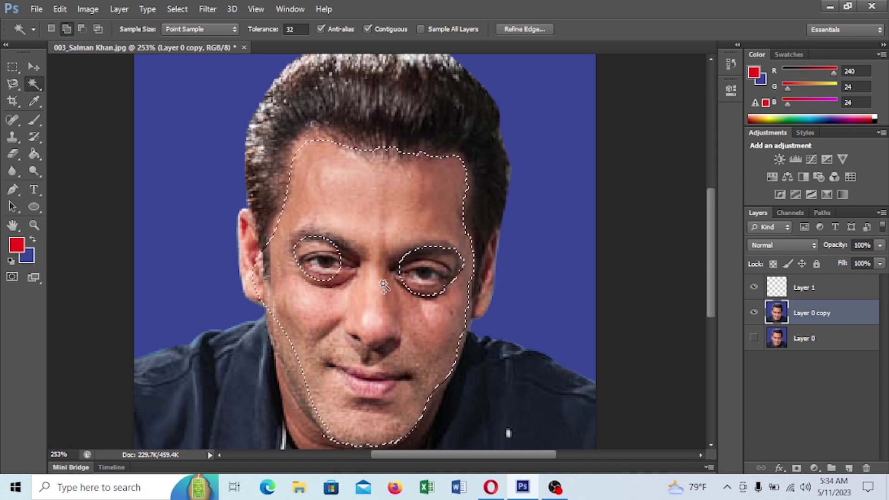
pyautogui.rightClick(390, 215)
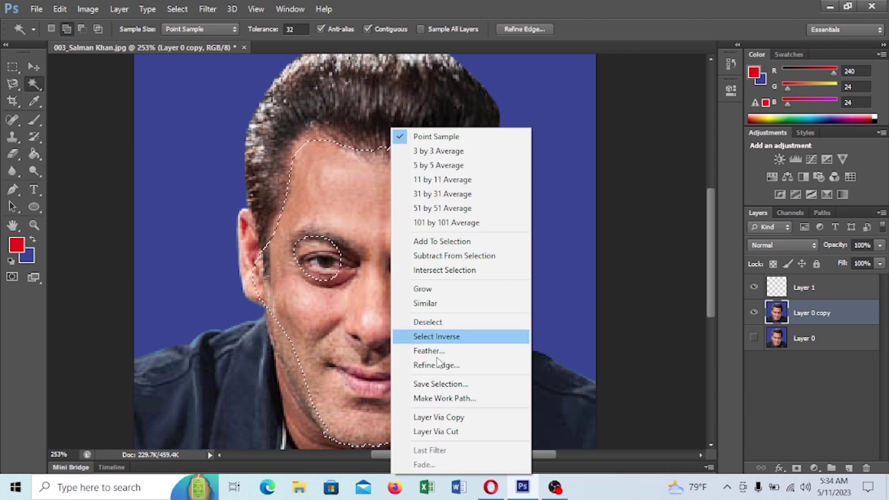
pyautogui.click(429, 352)
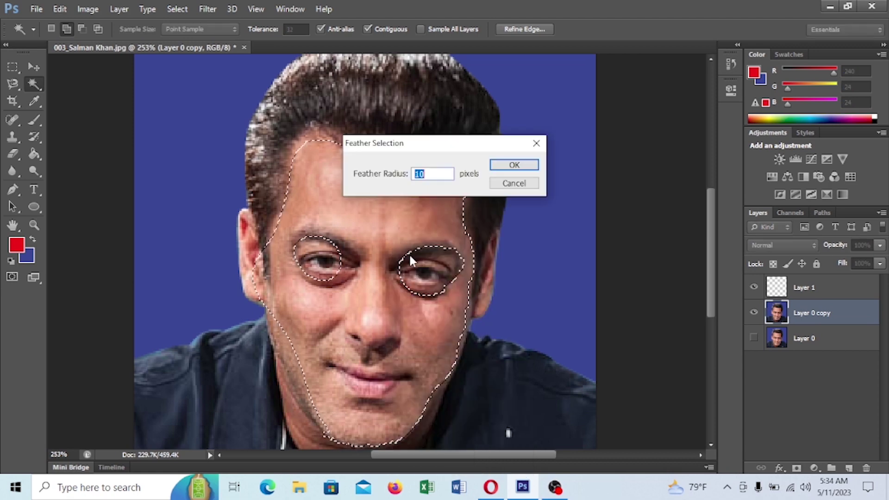
pyautogui.click(509, 165)
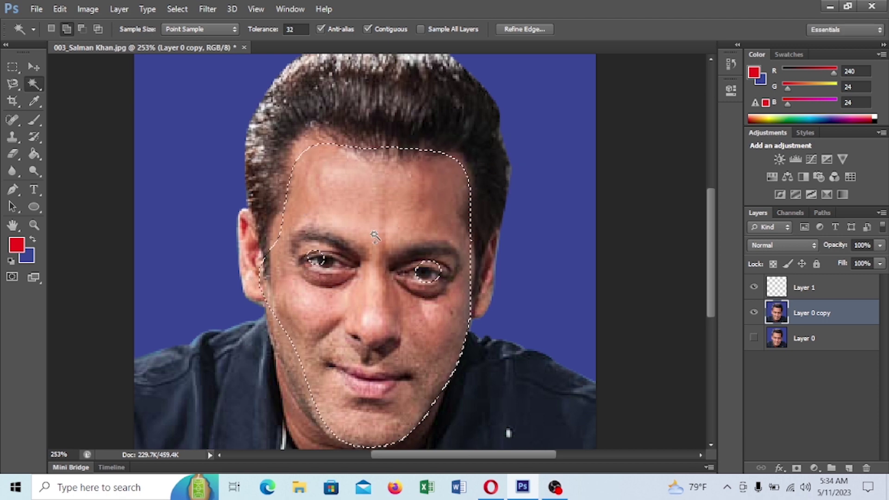
# Smooth the face selection with one more 10-pixel feather, and deselect it.
pyautogui.rightClick(370, 217)
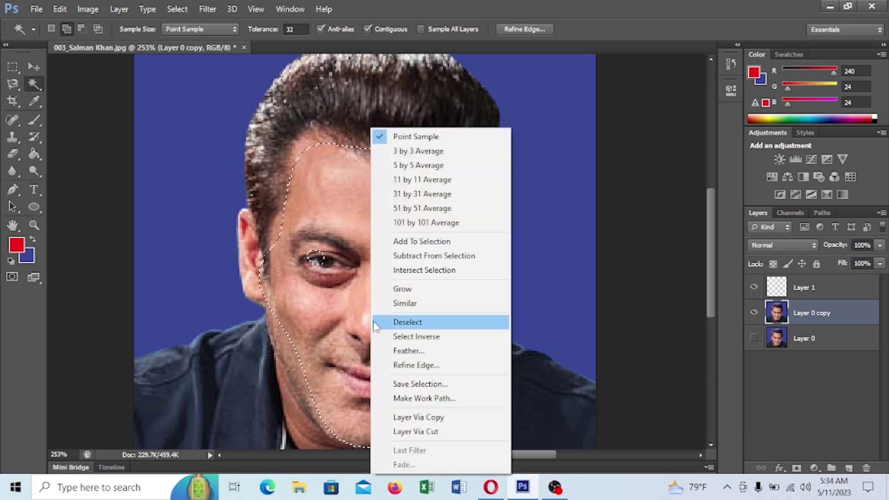
pyautogui.click(402, 351)
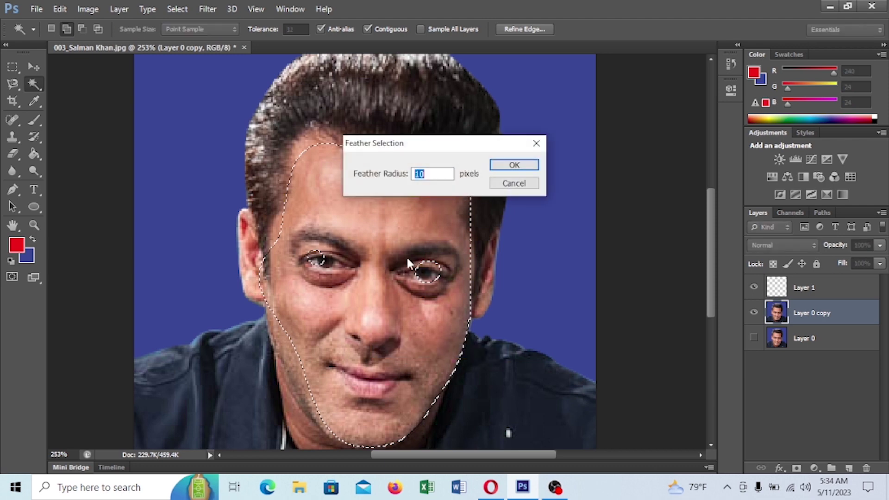
pyautogui.click(514, 165)
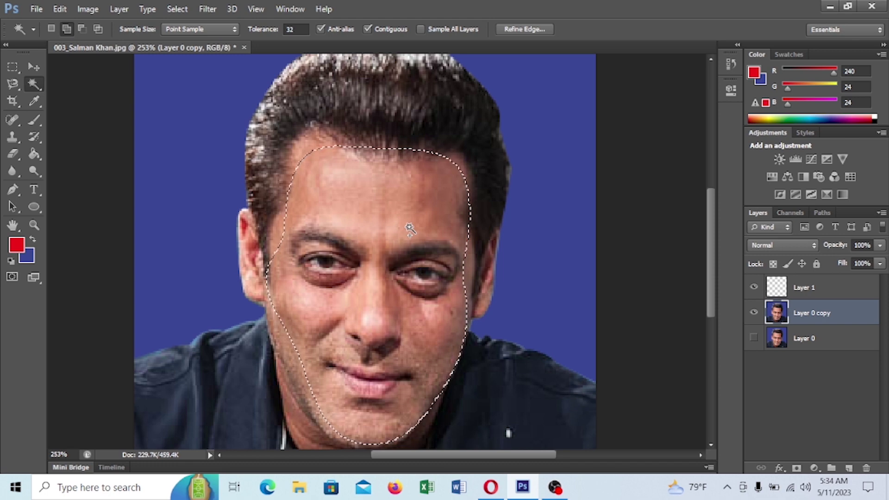
pyautogui.hotkey('ctrl', 'd')
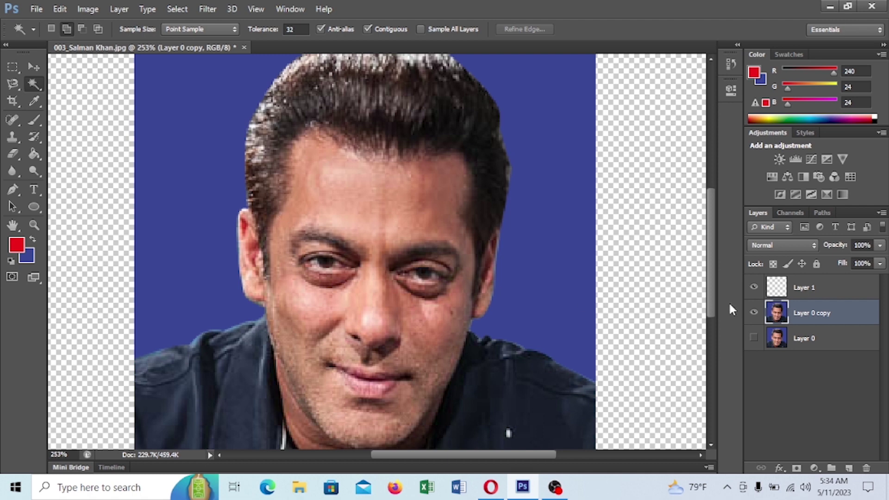
# Make Layer 1 active and sample the forehead's skin tone as the foreground color with the Eyedropper.
pyautogui.click(814, 287)
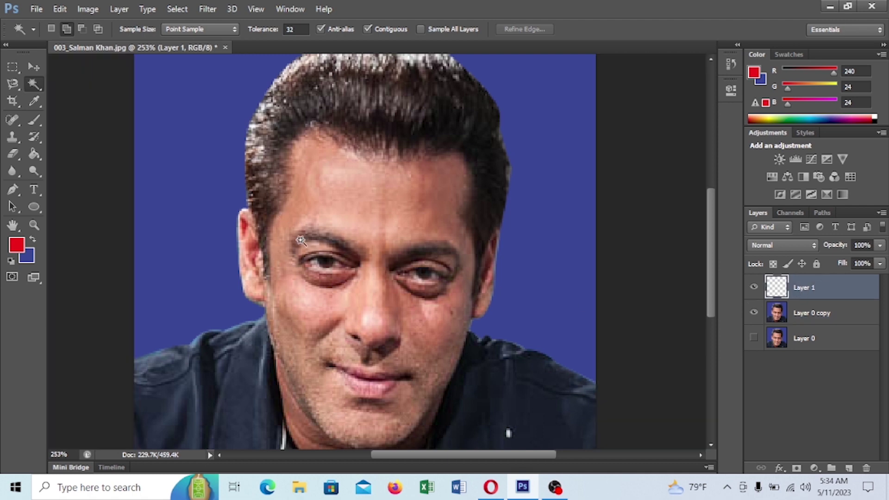
pyautogui.click(816, 314)
pyautogui.click(35, 106)
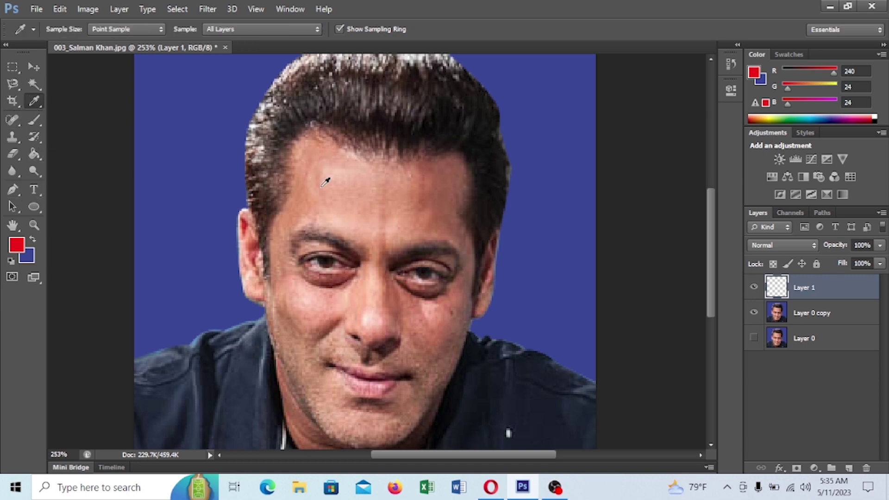
pyautogui.click(382, 207)
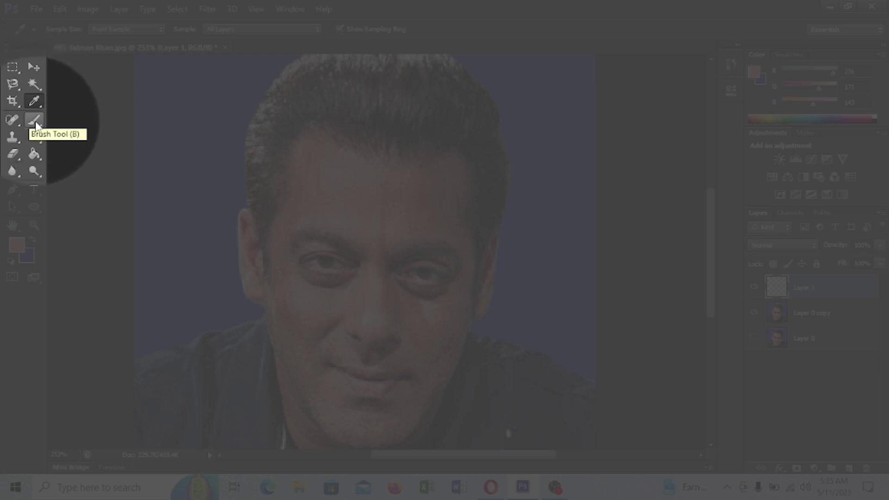
# Set up the Brush tool with 29% flow, 29% opacity and a size of 25.
pyautogui.click(35, 120)
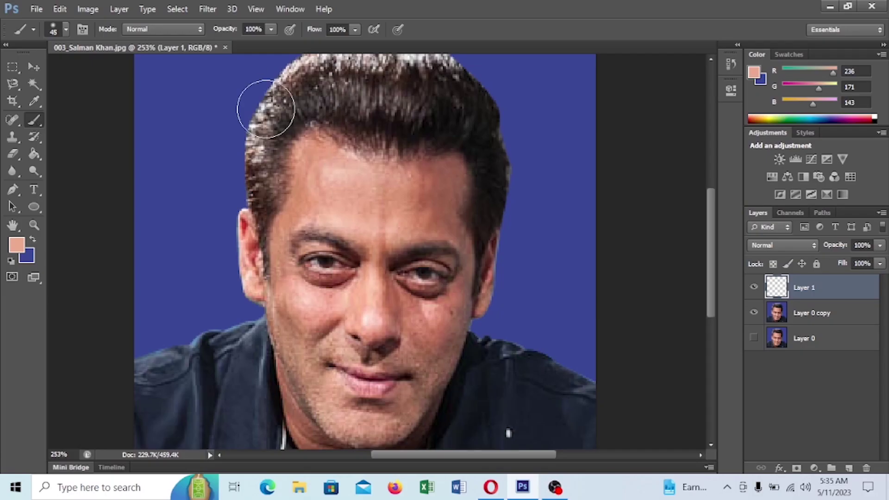
pyautogui.click(355, 29)
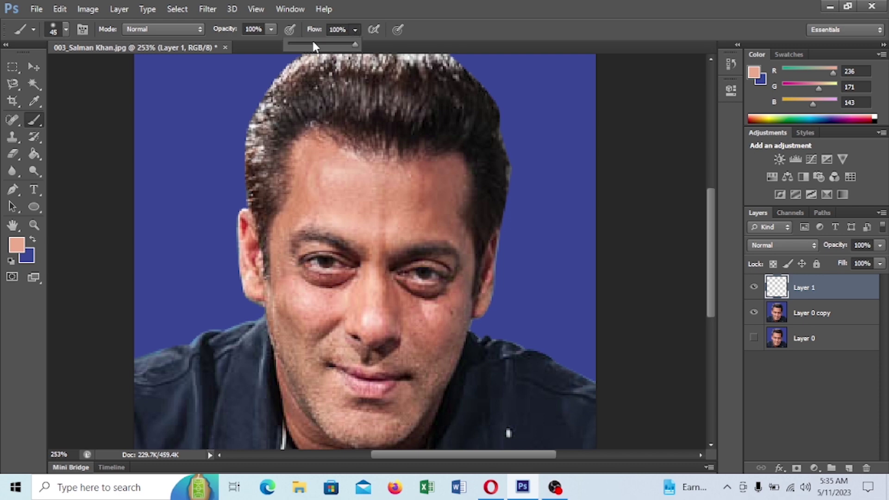
pyautogui.moveTo(312, 44); pyautogui.dragTo(308, 44)
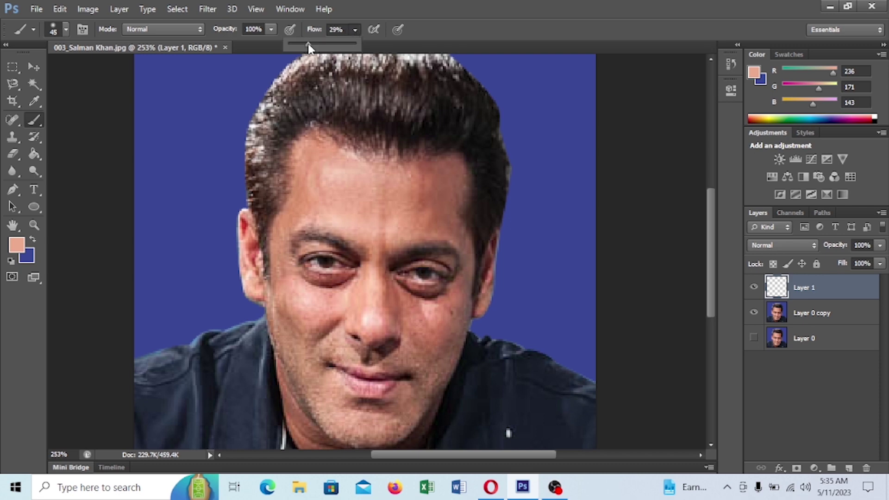
pyautogui.click(268, 30)
pyautogui.click(268, 30)
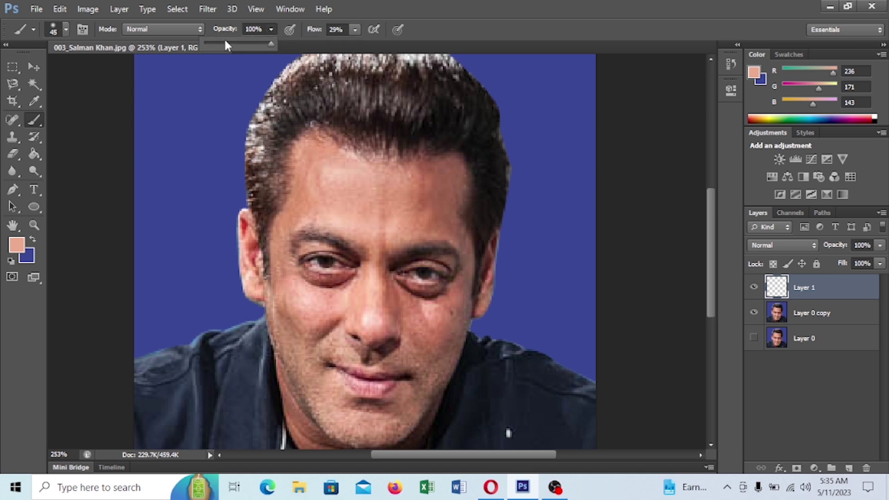
pyautogui.click(224, 42)
pyautogui.click(331, 189)
pyautogui.press('[')
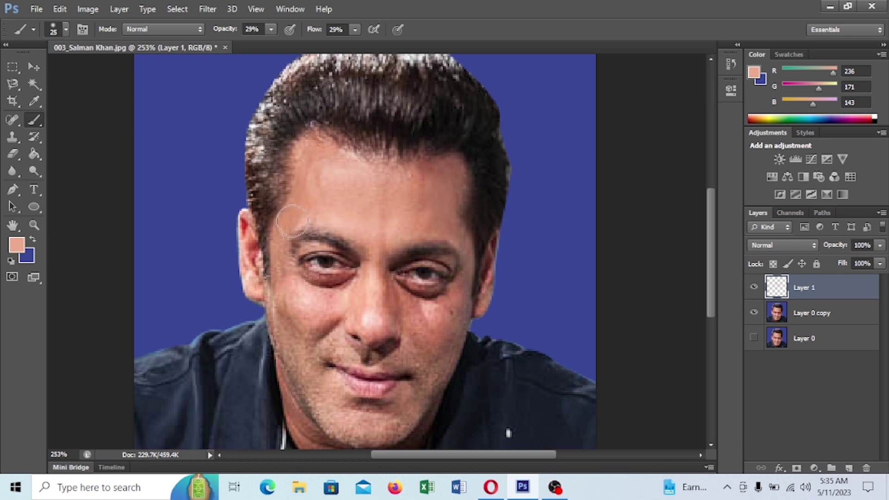
# Paint the sampled skin tone on Layer 1 over the under-eye areas, cheeks, forehead and chin to even out the skin.
pyautogui.moveTo(311, 278); pyautogui.dragTo(337, 274)
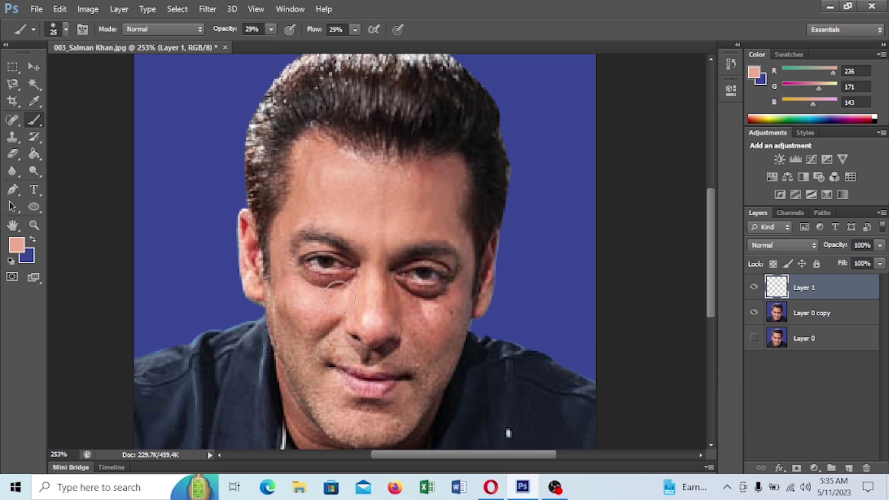
pyautogui.moveTo(396, 286); pyautogui.dragTo(395, 302)
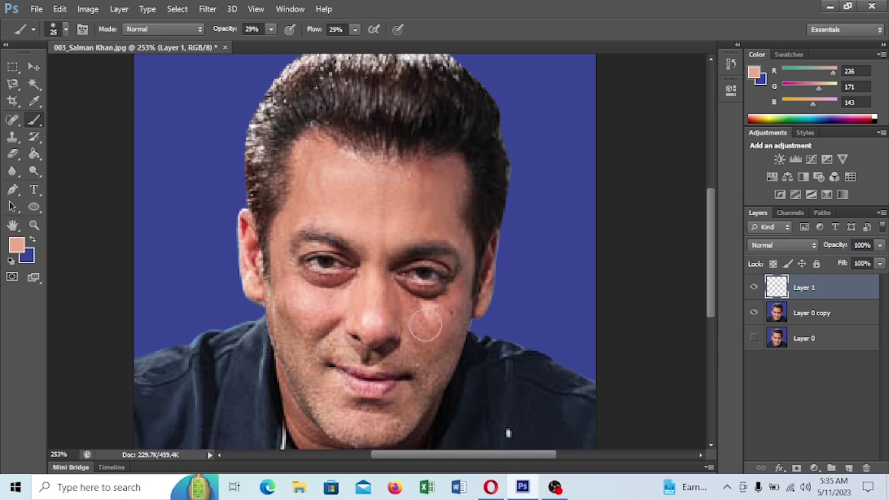
pyautogui.moveTo(450, 314)
pyautogui.mouseDown()
pyautogui.moveTo(429, 312)
pyautogui.moveTo(416, 343)
pyautogui.moveTo(455, 297)
pyautogui.moveTo(373, 340)
pyautogui.moveTo(366, 299)
pyautogui.moveTo(319, 298)
pyautogui.moveTo(291, 243)
pyautogui.moveTo(294, 287)
pyautogui.mouseUp()
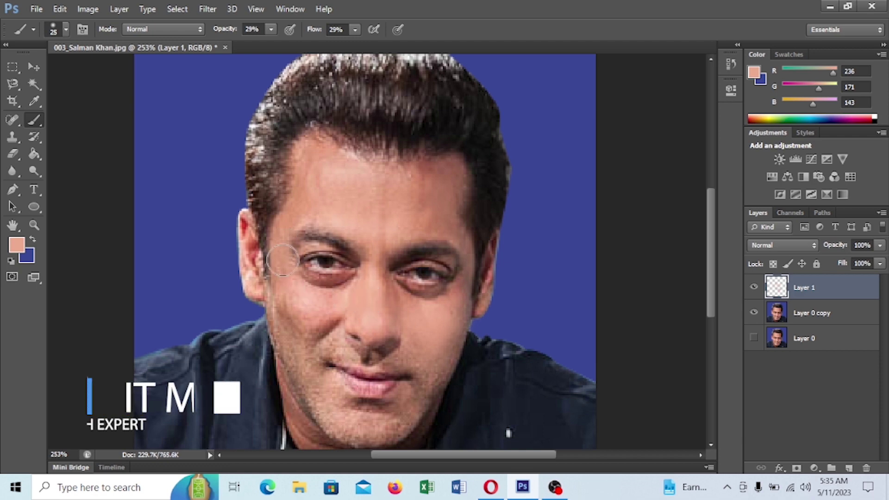
pyautogui.moveTo(301, 322); pyautogui.dragTo(337, 281)
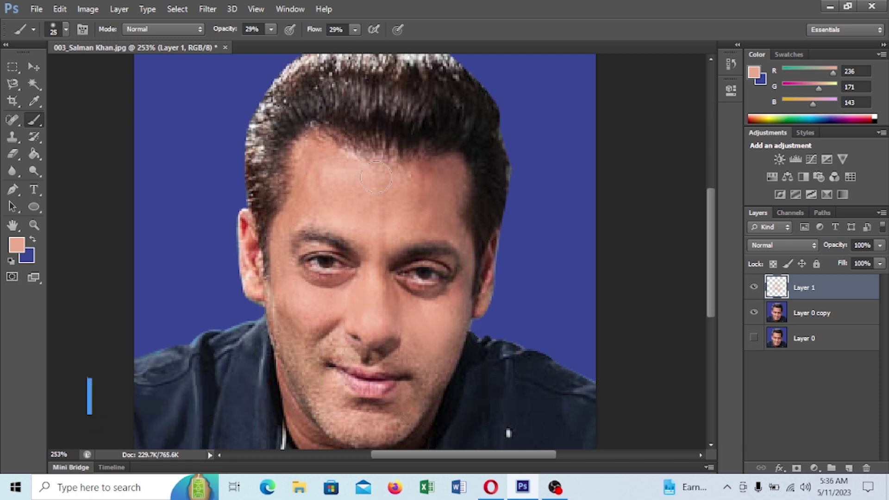
pyautogui.moveTo(432, 182)
pyautogui.mouseDown()
pyautogui.moveTo(452, 167)
pyautogui.moveTo(452, 198)
pyautogui.mouseUp()
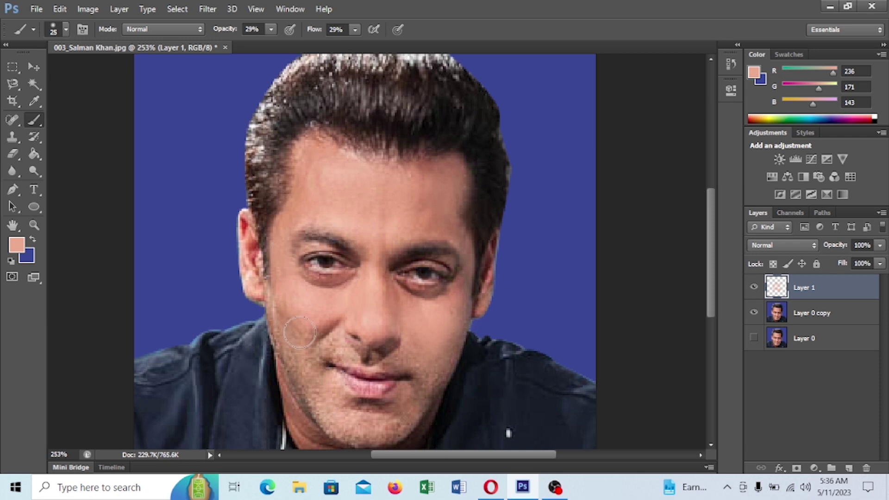
pyautogui.moveTo(299, 333); pyautogui.dragTo(317, 342)
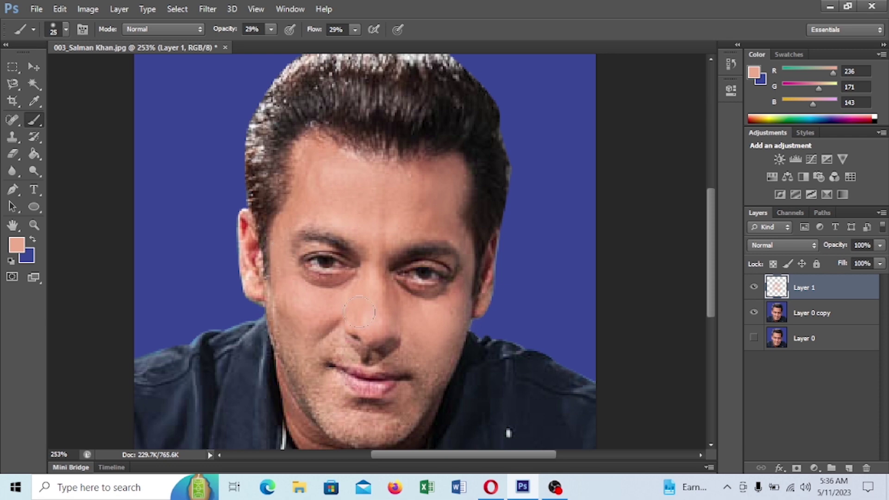
pyautogui.moveTo(437, 344)
pyautogui.mouseDown()
pyautogui.moveTo(420, 387)
pyautogui.moveTo(331, 364)
pyautogui.moveTo(337, 350)
pyautogui.moveTo(410, 367)
pyautogui.moveTo(416, 387)
pyautogui.moveTo(377, 402)
pyautogui.mouseUp()
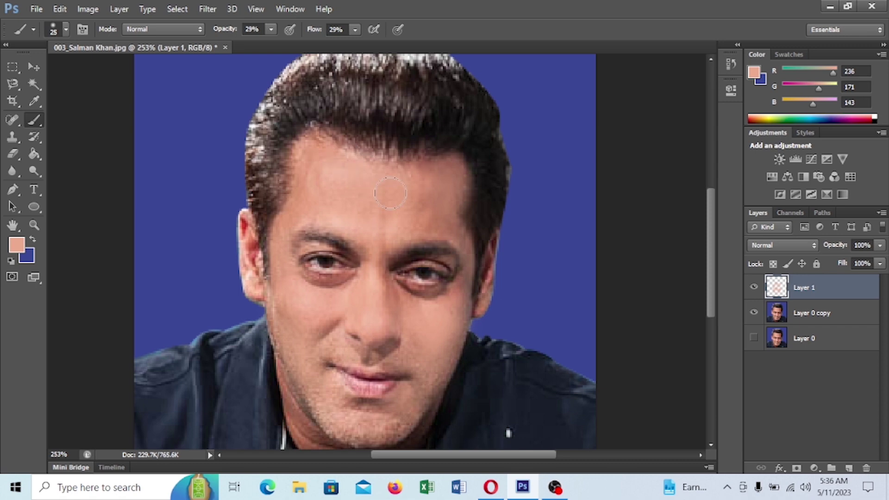
# Hide and show Layer 1 to compare the face with and without the painted skin tone.
pyautogui.click(754, 289)
pyautogui.click(753, 288)
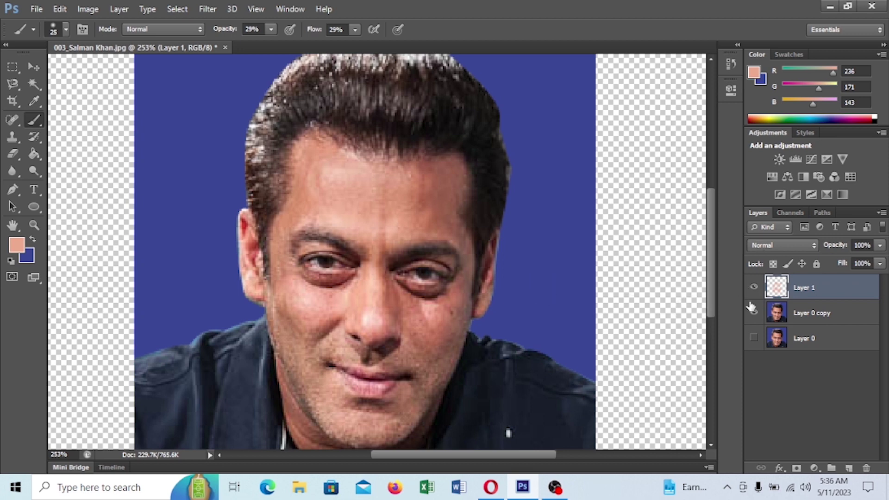
pyautogui.click(755, 288)
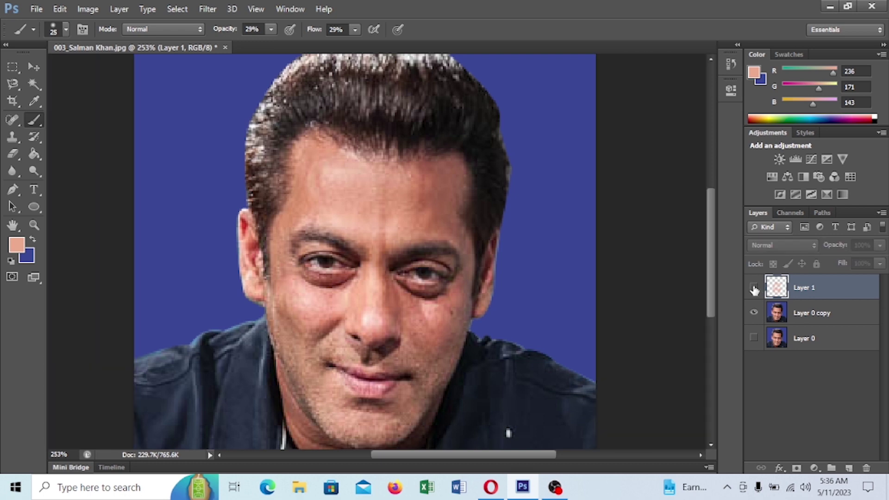
pyautogui.click(754, 287)
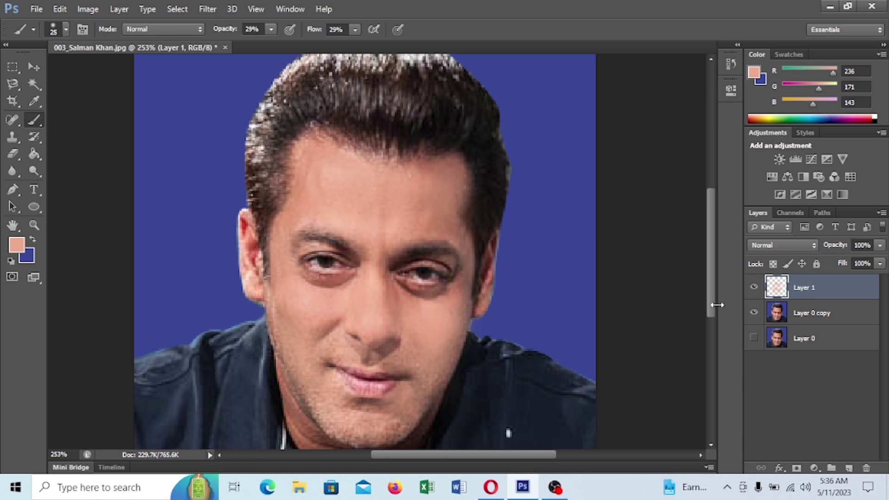
# Open Levels on Layer 0 copy and set the RGB input levels to 12, 0.90 and 248.
pyautogui.click(815, 313)
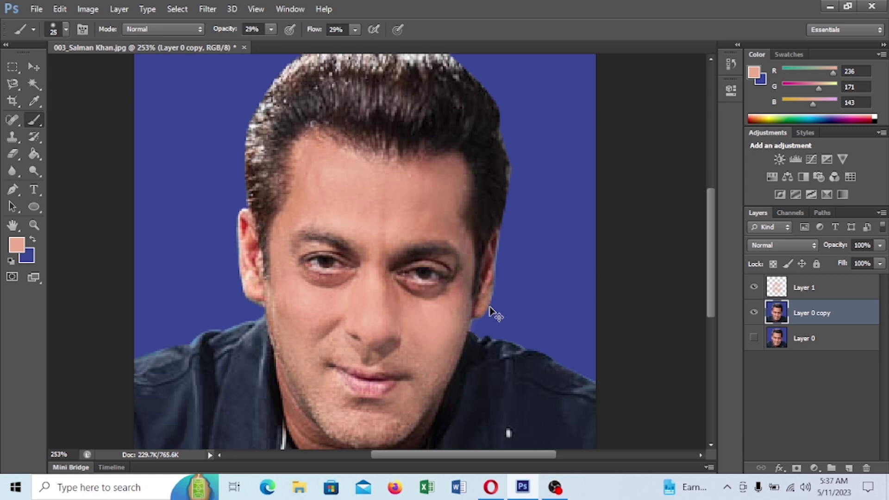
pyautogui.hotkey('ctrl', 'l')
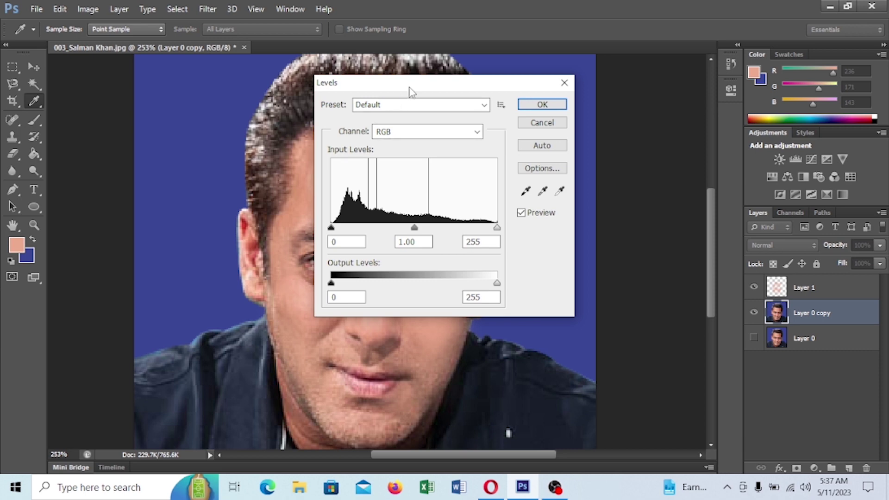
pyautogui.moveTo(410, 89); pyautogui.dragTo(609, 109)
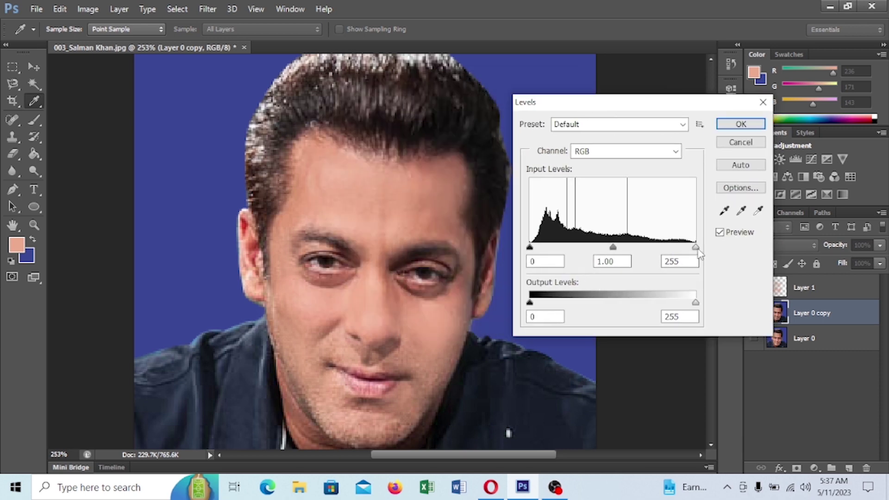
pyautogui.moveTo(697, 249); pyautogui.dragTo(691, 249)
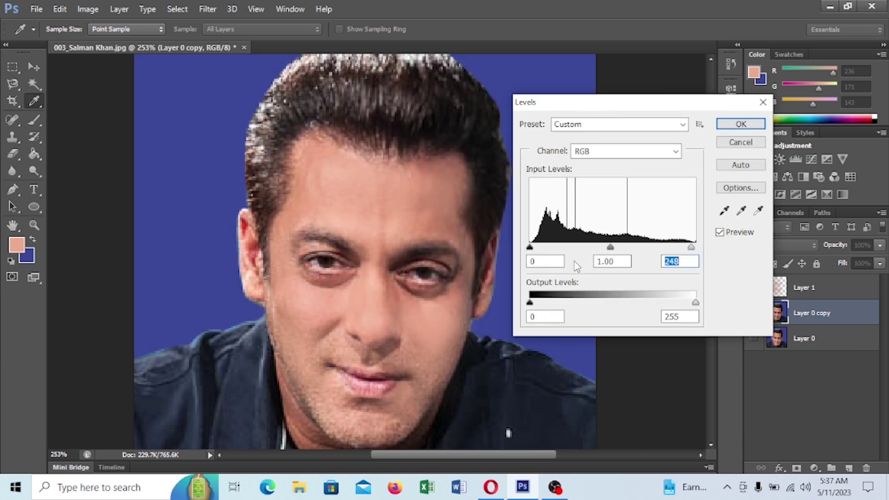
pyautogui.moveTo(531, 248); pyautogui.dragTo(538, 248)
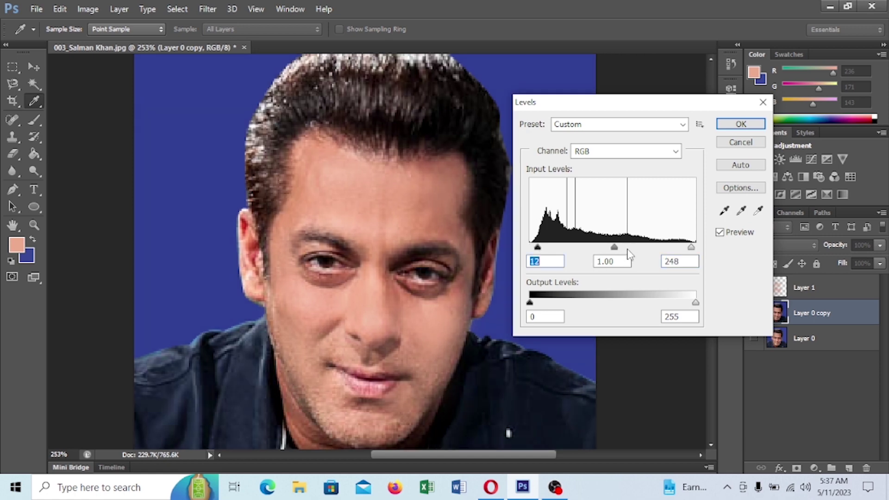
pyautogui.moveTo(618, 246); pyautogui.dragTo(624, 246)
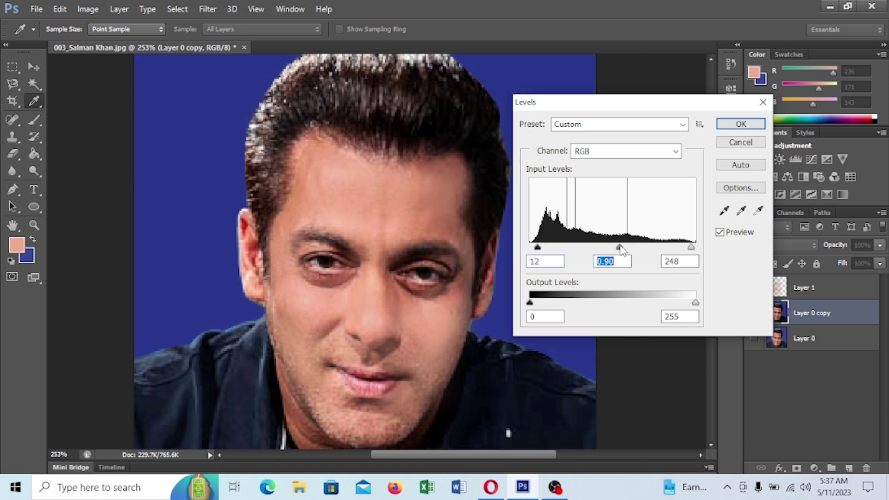
# Set the Red channel's input levels to 12 for shadows and 242 for highlights.
pyautogui.click(676, 152)
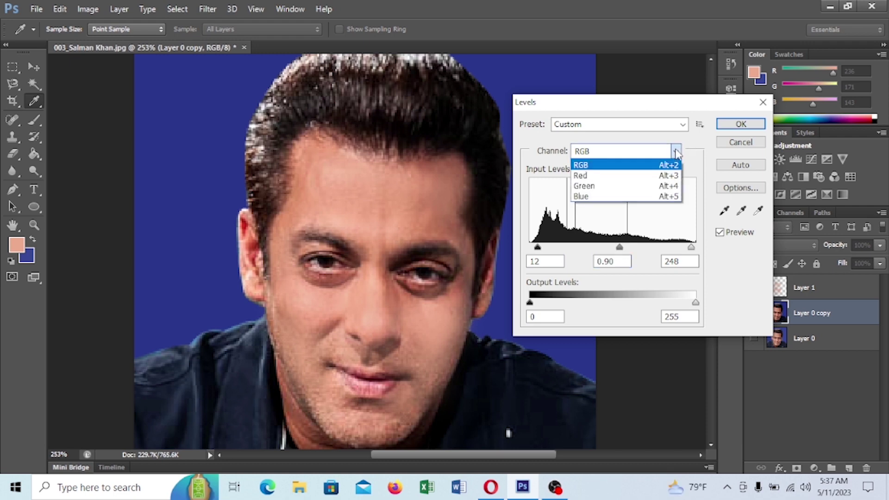
pyautogui.click(612, 176)
pyautogui.moveTo(530, 247); pyautogui.dragTo(538, 250)
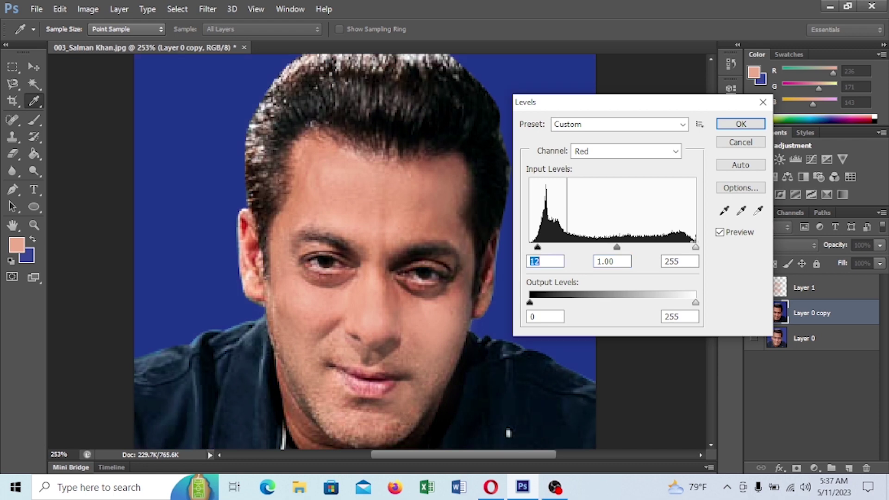
pyautogui.moveTo(695, 248); pyautogui.dragTo(689, 253)
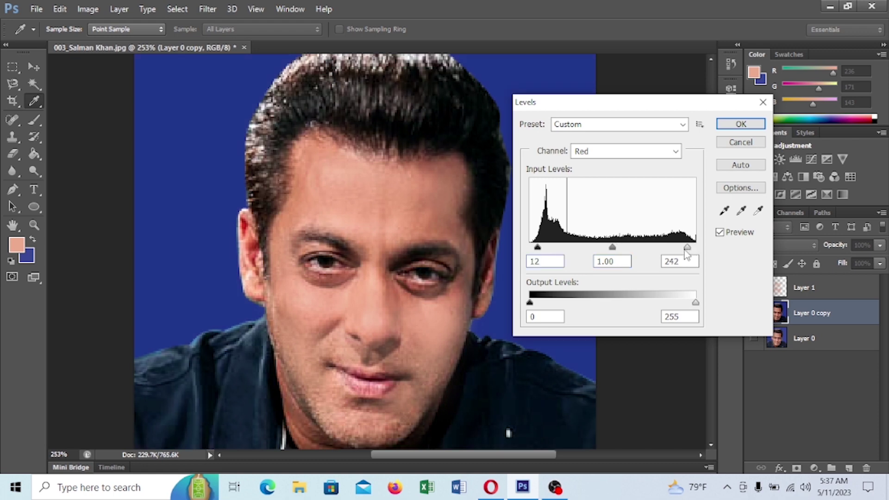
# Set the highlight input level to 239 for Green and 241 for Blue, and apply the Levels adjustment.
pyautogui.click(675, 151)
pyautogui.click(612, 186)
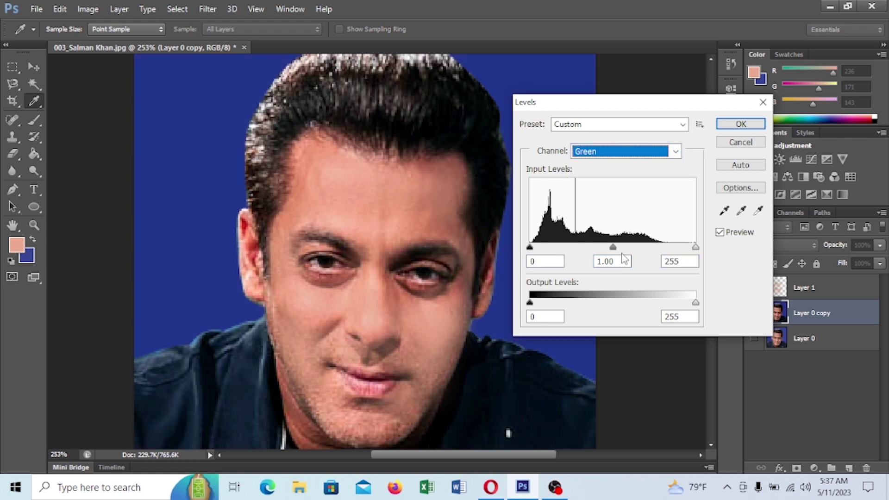
pyautogui.moveTo(695, 247); pyautogui.dragTo(684, 250)
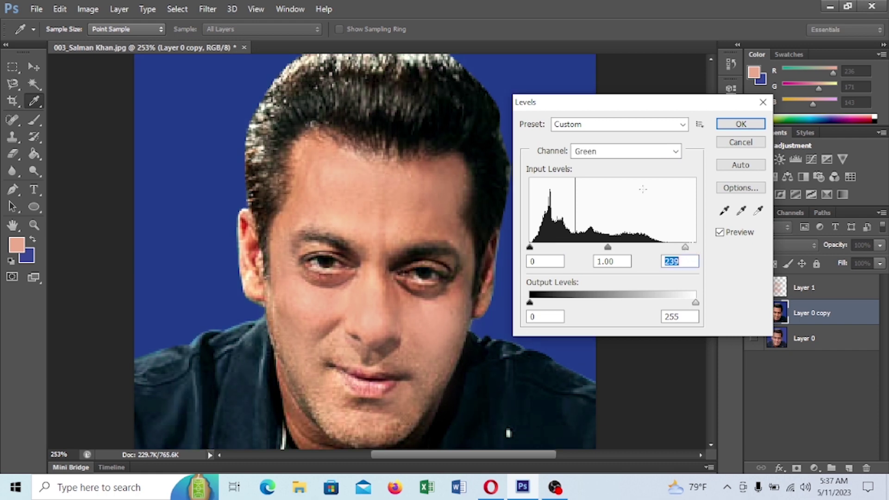
pyautogui.click(676, 152)
pyautogui.click(584, 186)
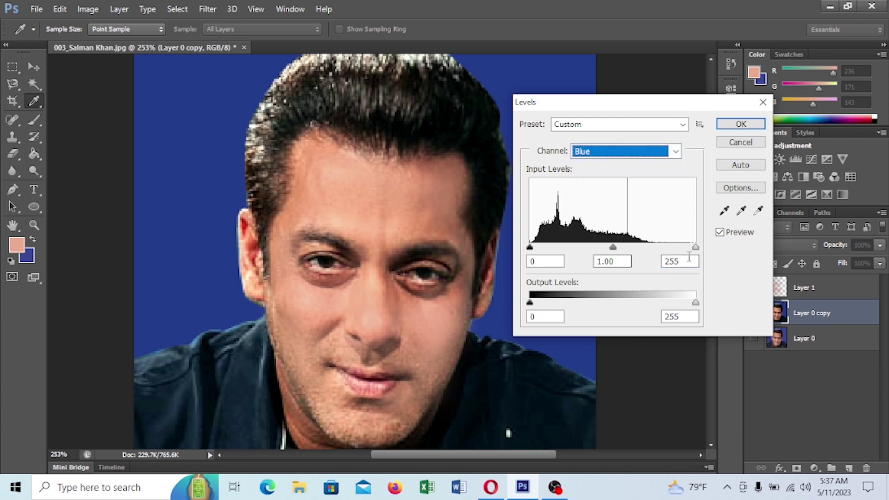
pyautogui.moveTo(696, 248); pyautogui.dragTo(687, 250)
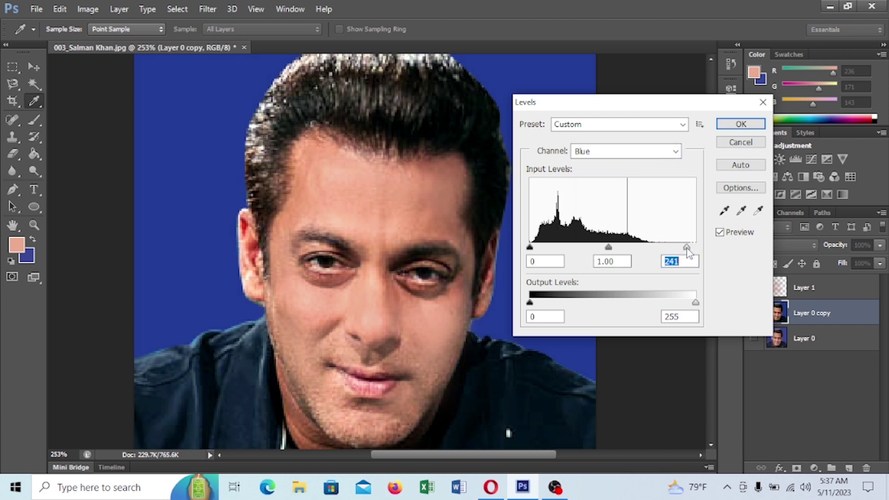
pyautogui.click(741, 125)
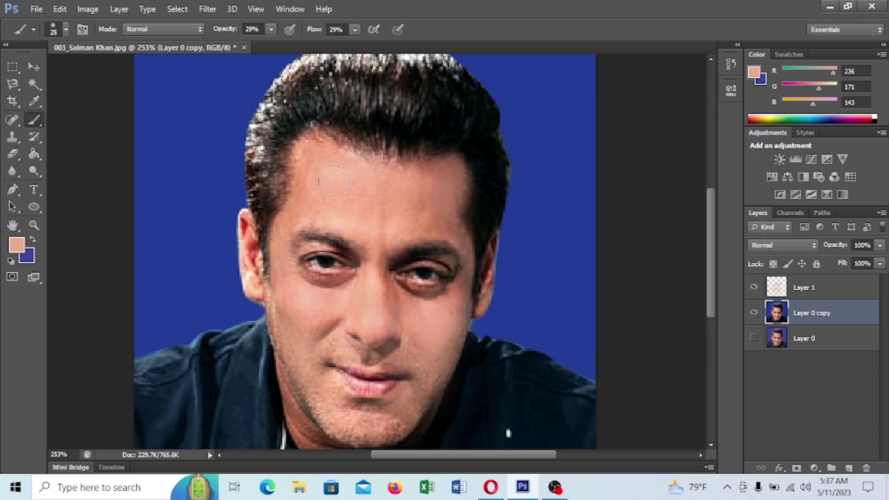
pyautogui.hotkey('ctrl', 'm')
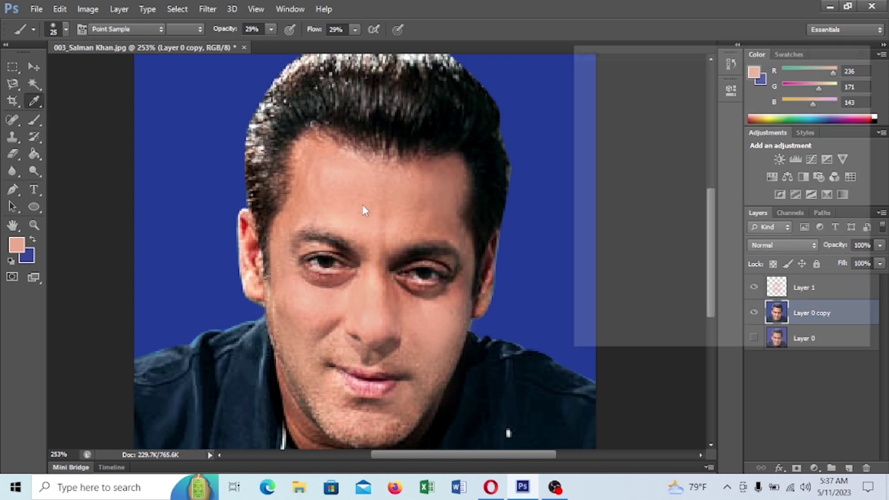
pyautogui.moveTo(743, 57); pyautogui.dragTo(677, 81)
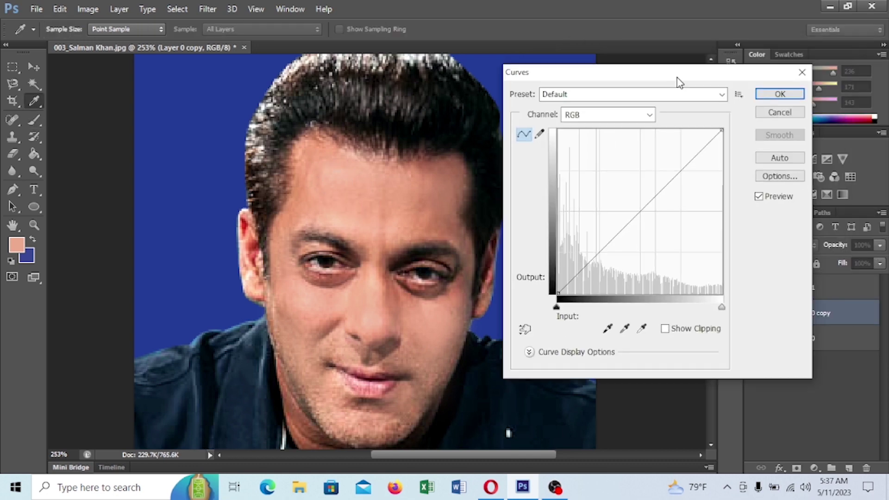
pyautogui.click(86, 9)
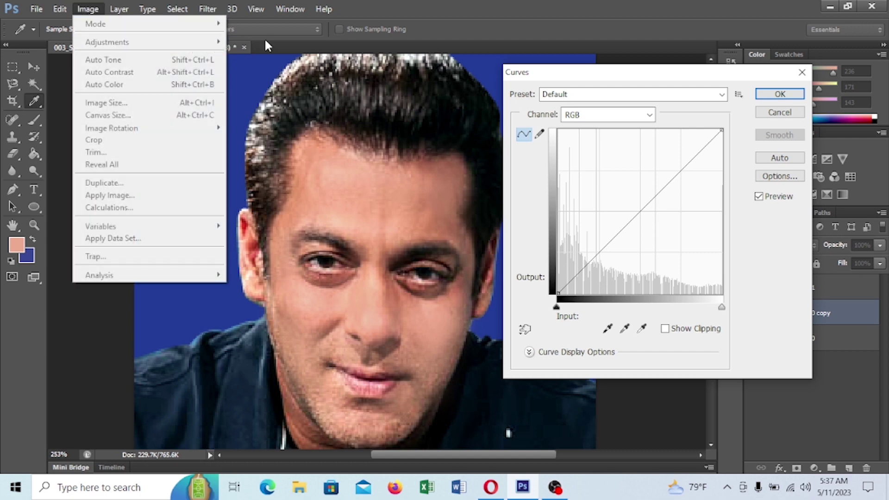
pyautogui.click(803, 75)
pyautogui.click(803, 75)
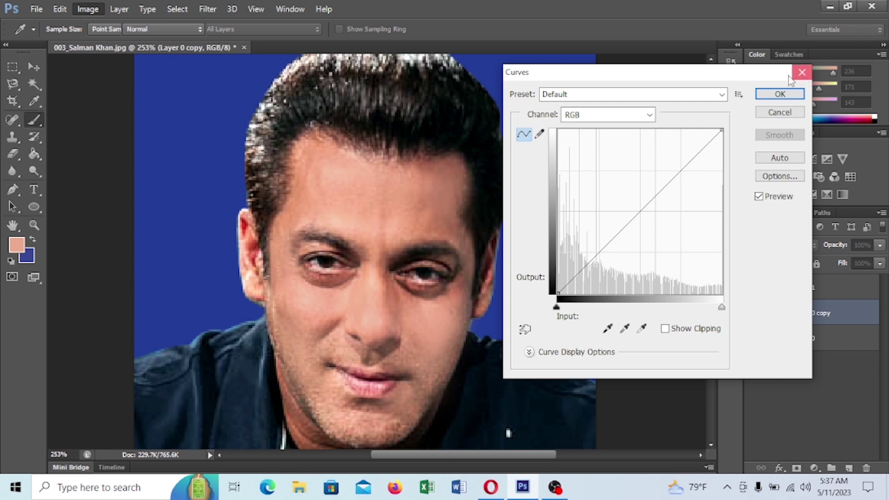
# Open Curves on Layer 0 copy and brighten the RGB midtones with a curve point at input 125, output 138.
pyautogui.click(89, 7)
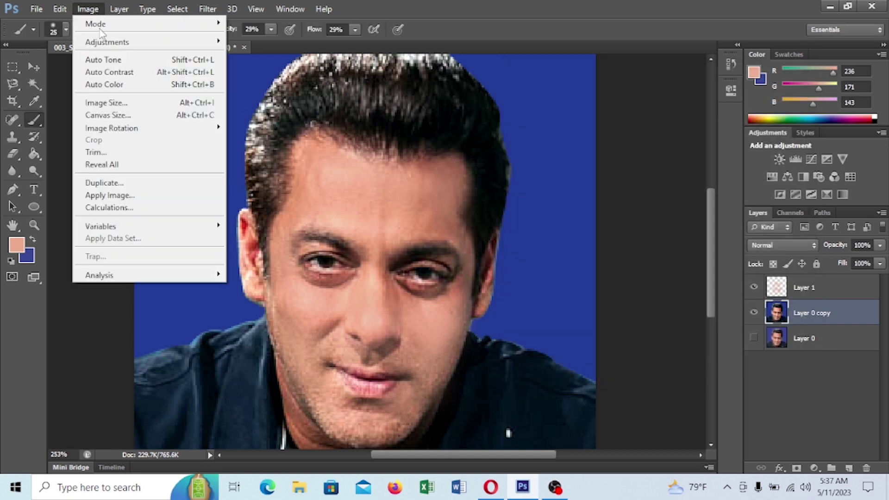
pyautogui.moveTo(199, 49)
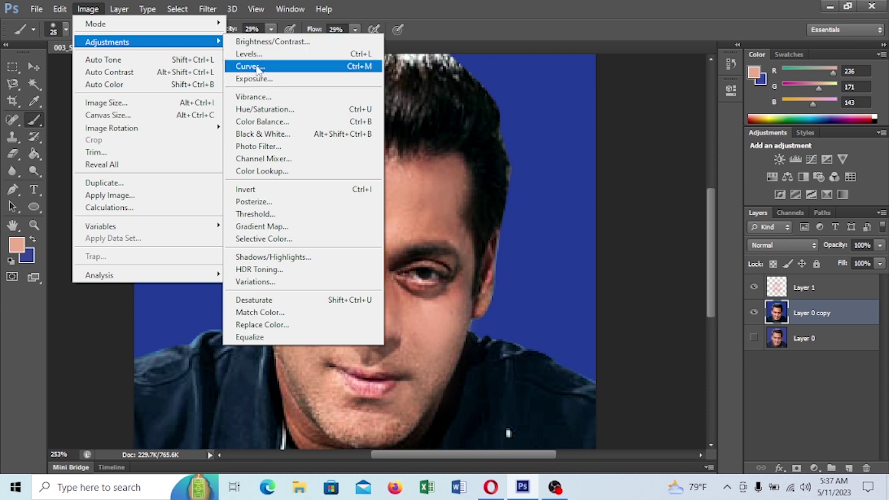
pyautogui.click(257, 68)
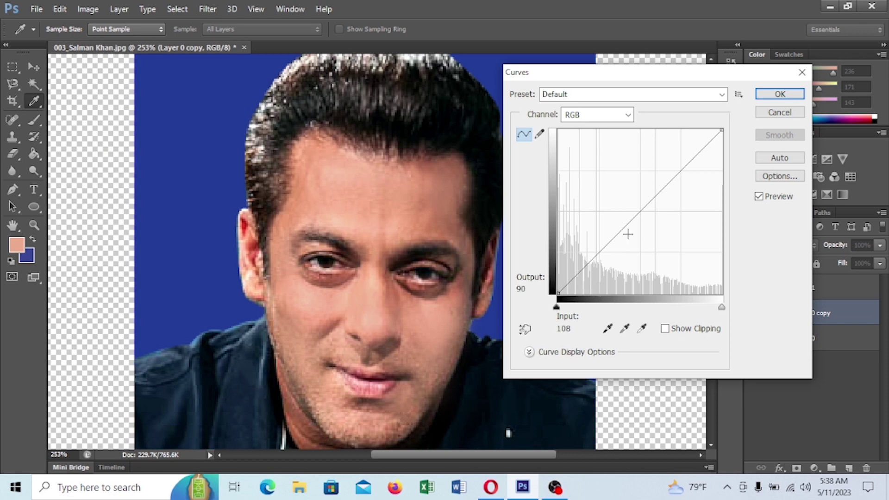
pyautogui.click(644, 211)
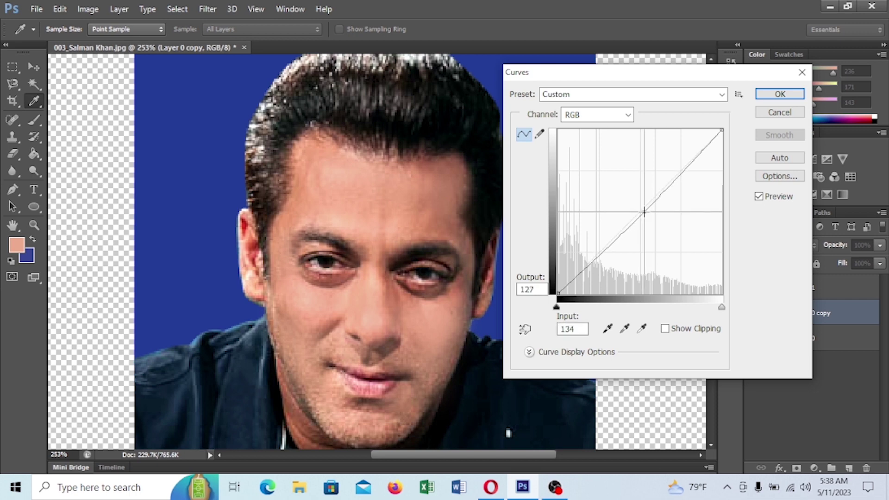
pyautogui.moveTo(643, 211); pyautogui.dragTo(639, 205)
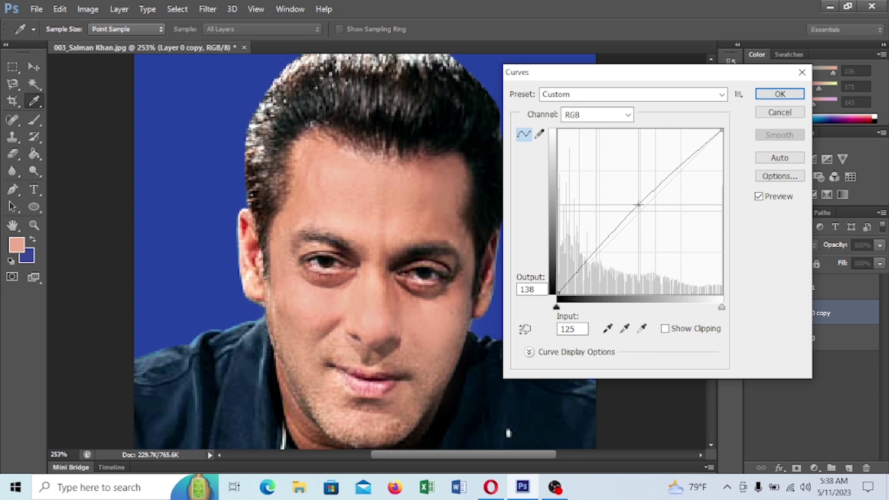
# Add a Red curve point at input 136, output 129 and a Green one at input 134, output 132, and apply the Curves adjustment.
pyautogui.click(630, 114)
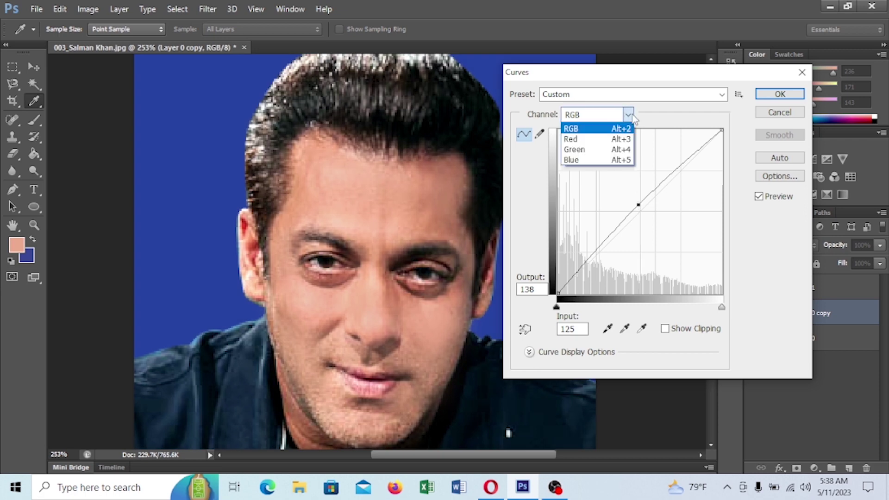
pyautogui.click(592, 140)
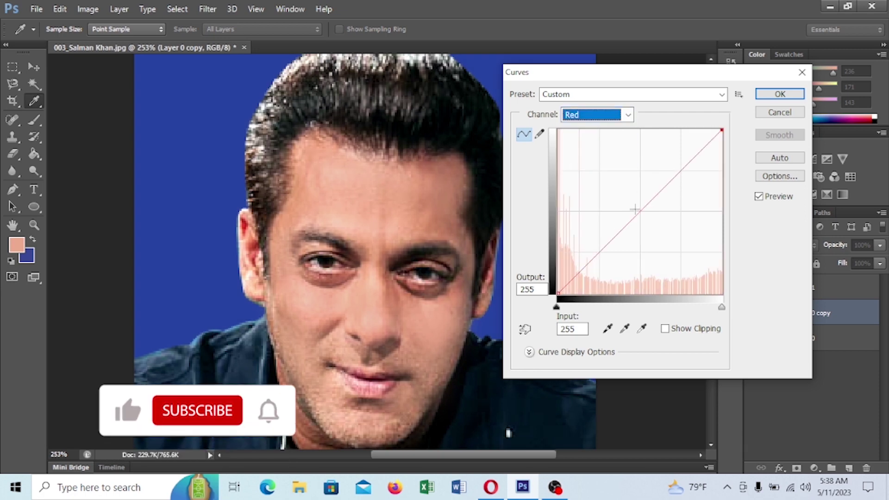
pyautogui.moveTo(641, 212)
pyautogui.mouseDown()
pyautogui.moveTo(638, 199)
pyautogui.moveTo(645, 211)
pyautogui.mouseUp()
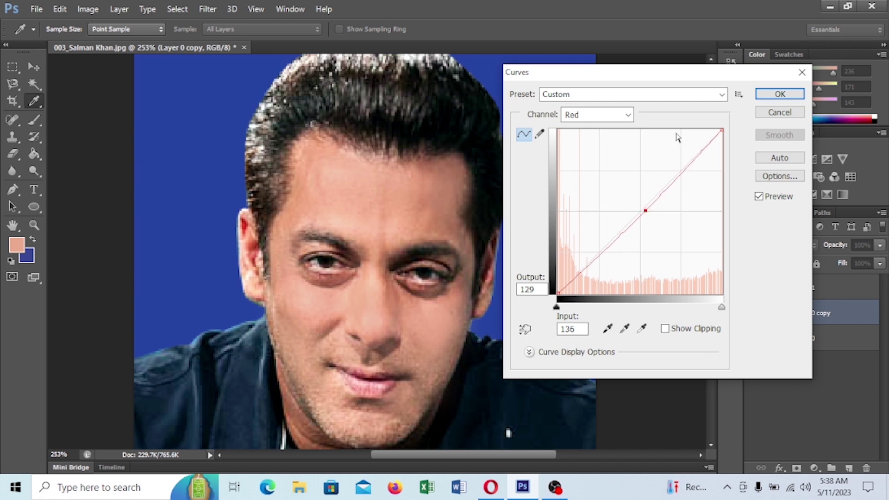
pyautogui.click(628, 115)
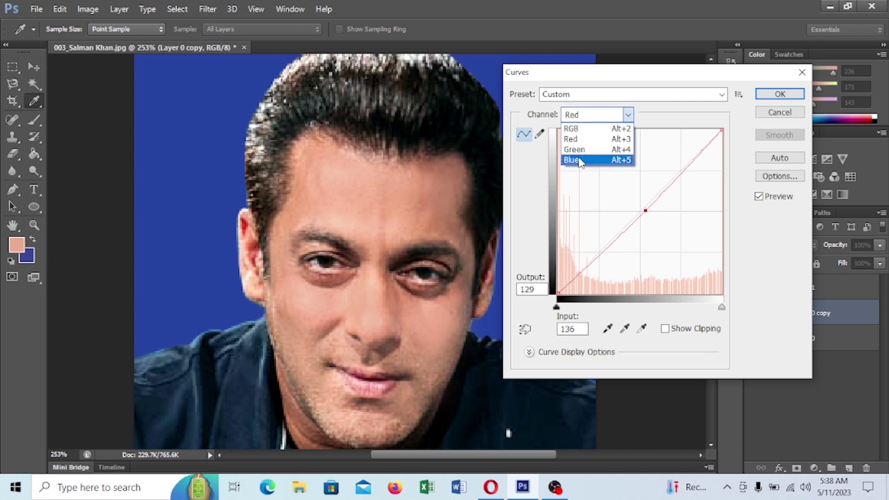
pyautogui.click(583, 150)
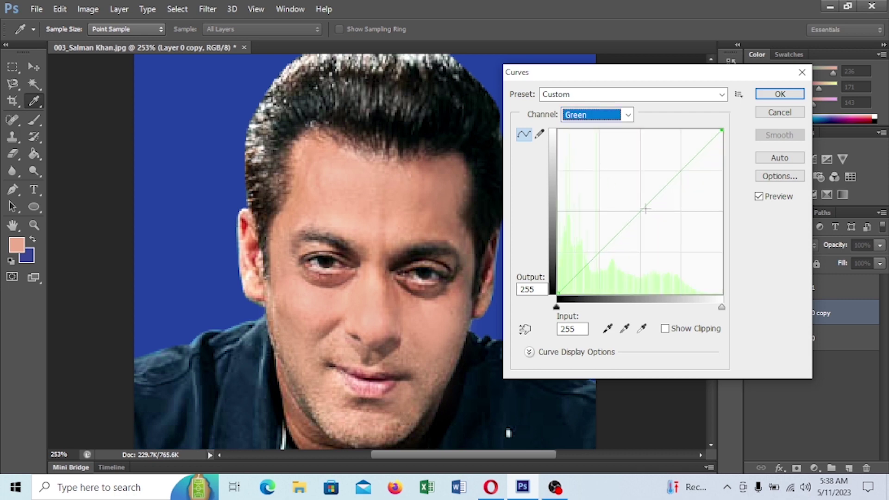
pyautogui.moveTo(645, 209); pyautogui.dragTo(644, 208)
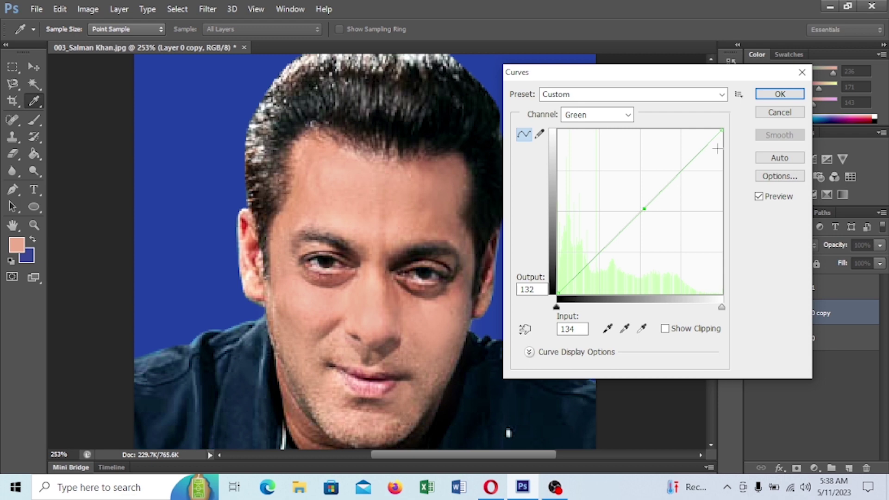
pyautogui.click(780, 94)
pyautogui.press('b')
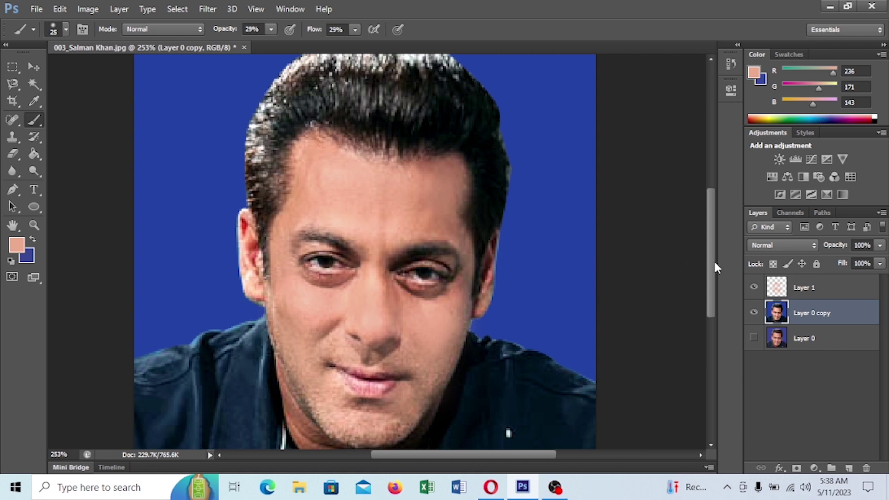
# Add a new empty layer above Layer 1 for retouching the hair.
pyautogui.moveTo(714, 267)
pyautogui.mouseDown()
pyautogui.moveTo(721, 220)
pyautogui.moveTo(720, 244)
pyautogui.moveTo(719, 235)
pyautogui.mouseUp()
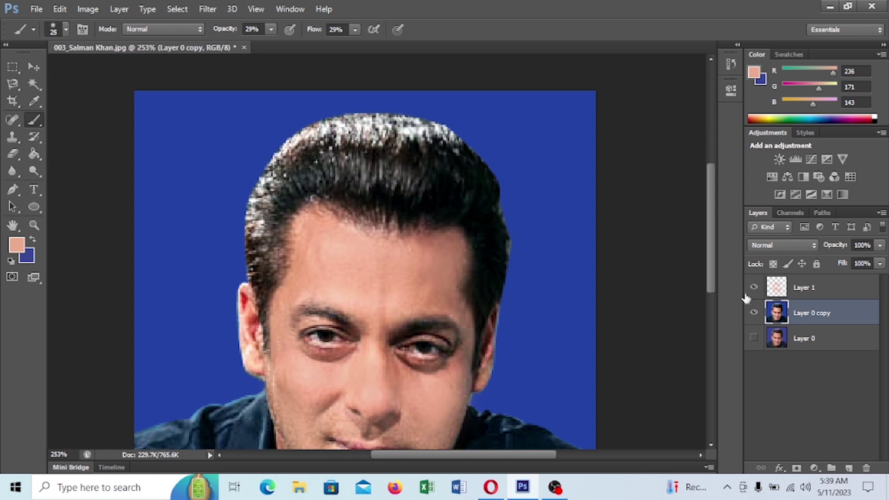
pyautogui.click(817, 297)
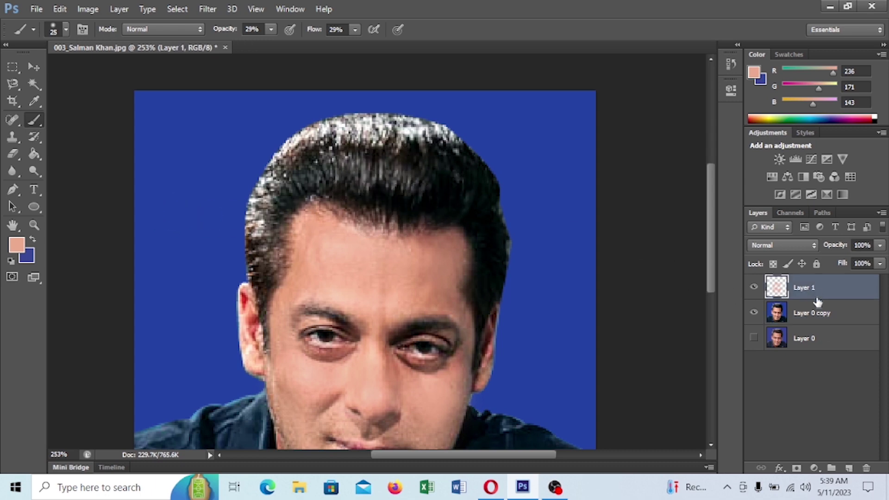
pyautogui.click(848, 468)
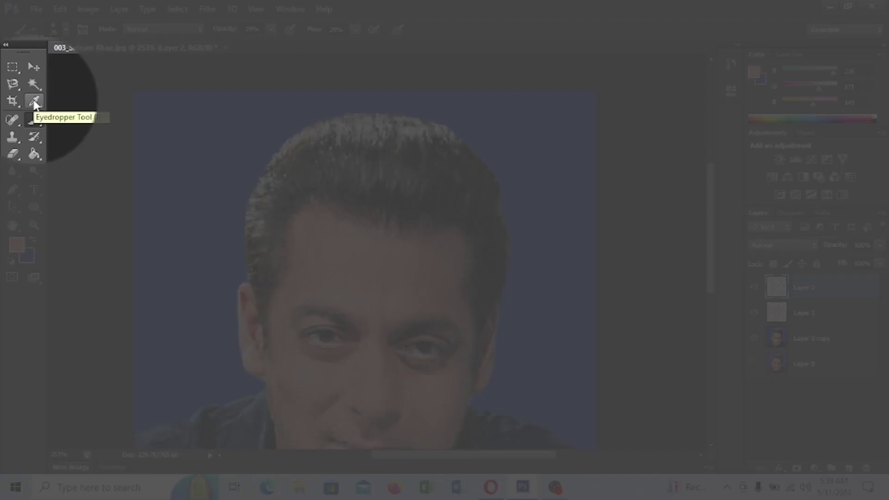
# Sample the gray hair tone (RGB 104, 102, 100) and paint it over the bright highlights at the crown with a size 20 brush.
pyautogui.click(34, 103)
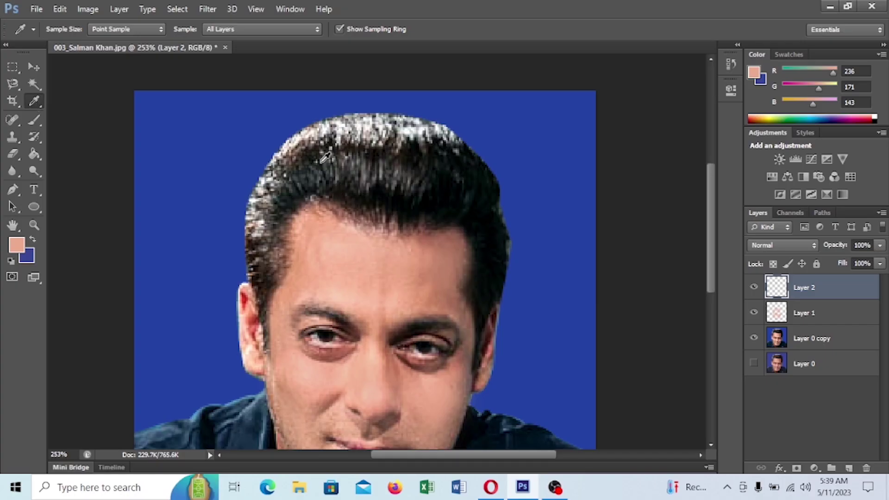
pyautogui.click(396, 174)
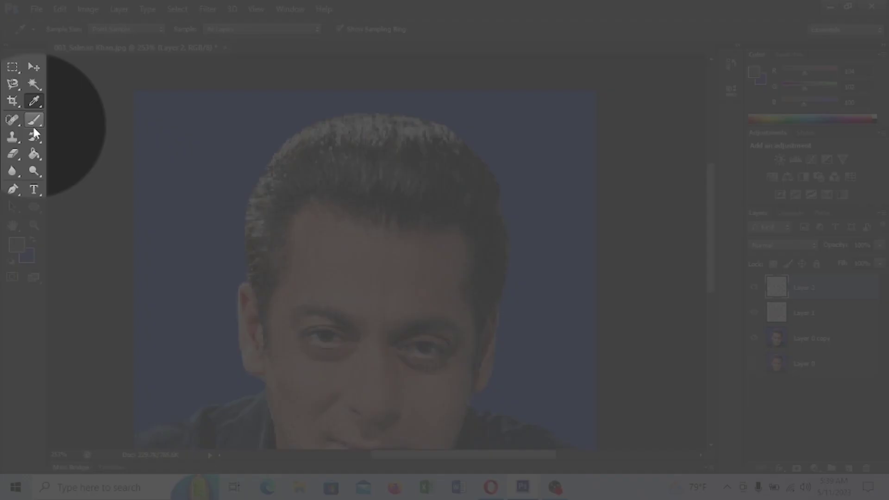
pyautogui.click(31, 123)
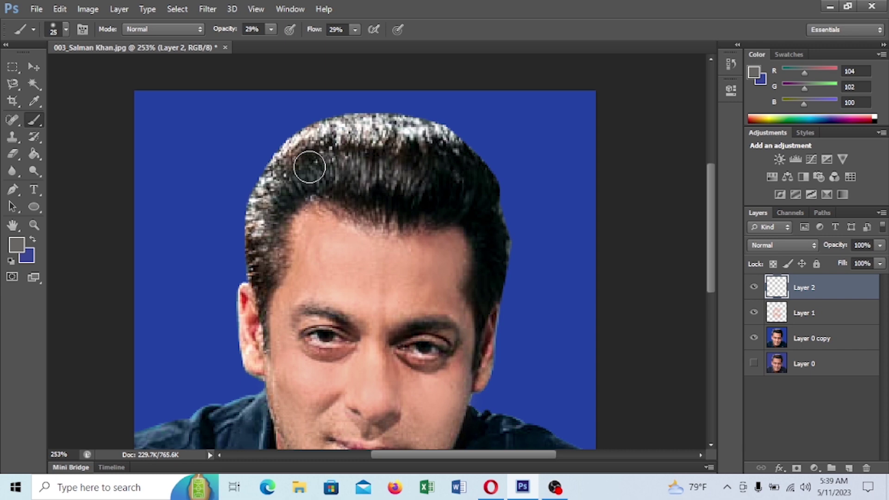
pyautogui.press('[')
pyautogui.press(']')
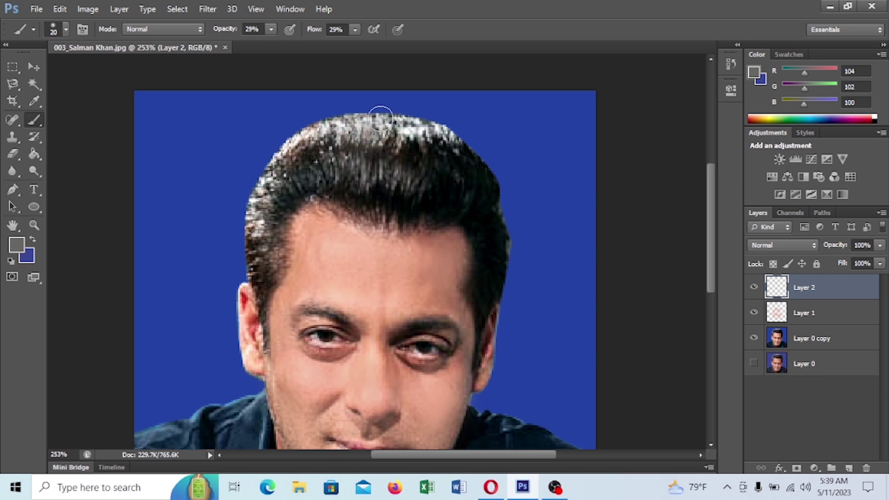
pyautogui.moveTo(407, 119)
pyautogui.mouseDown()
pyautogui.moveTo(406, 142)
pyautogui.moveTo(452, 143)
pyautogui.mouseUp()
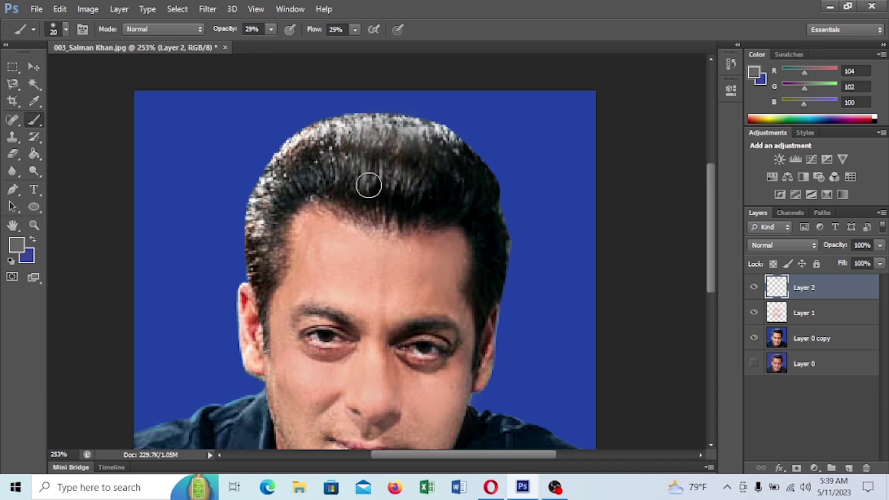
# Set the brush flow to 63% and opacity to 62%, and paint more gray over the highlights at the crown.
pyautogui.click(354, 33)
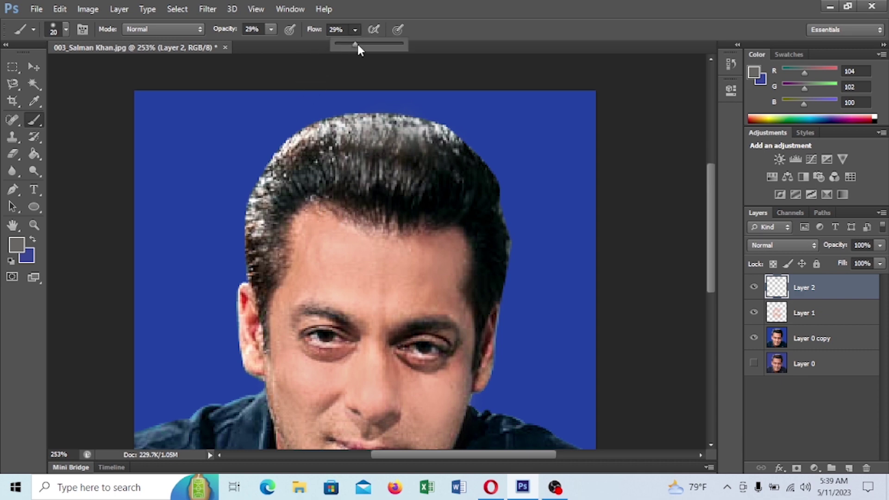
pyautogui.moveTo(358, 46); pyautogui.dragTo(377, 47)
pyautogui.click(270, 29)
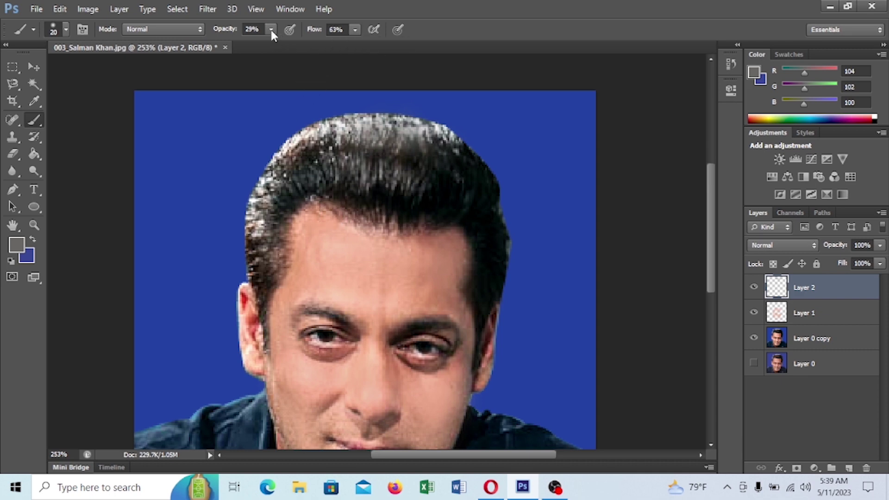
pyautogui.click(270, 29)
pyautogui.moveTo(270, 43); pyautogui.dragTo(292, 48)
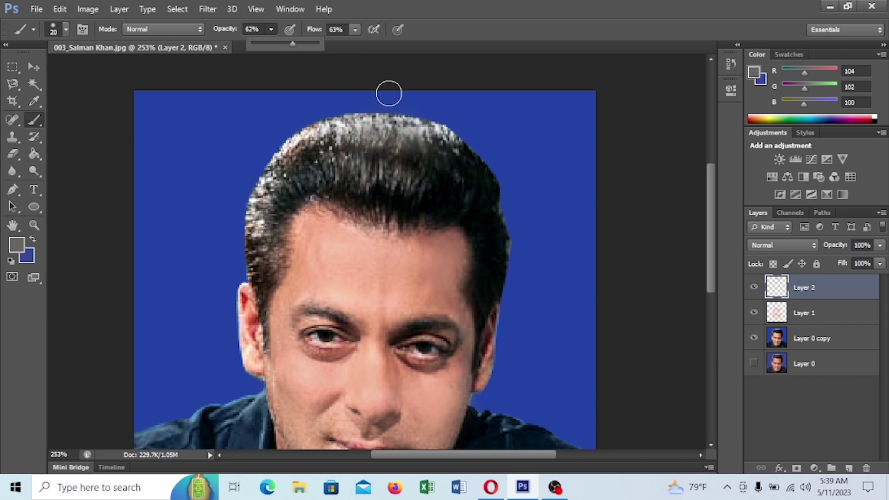
pyautogui.click(380, 139)
pyautogui.moveTo(387, 128)
pyautogui.mouseDown()
pyautogui.moveTo(389, 145)
pyautogui.moveTo(440, 135)
pyautogui.moveTo(433, 138)
pyautogui.mouseUp()
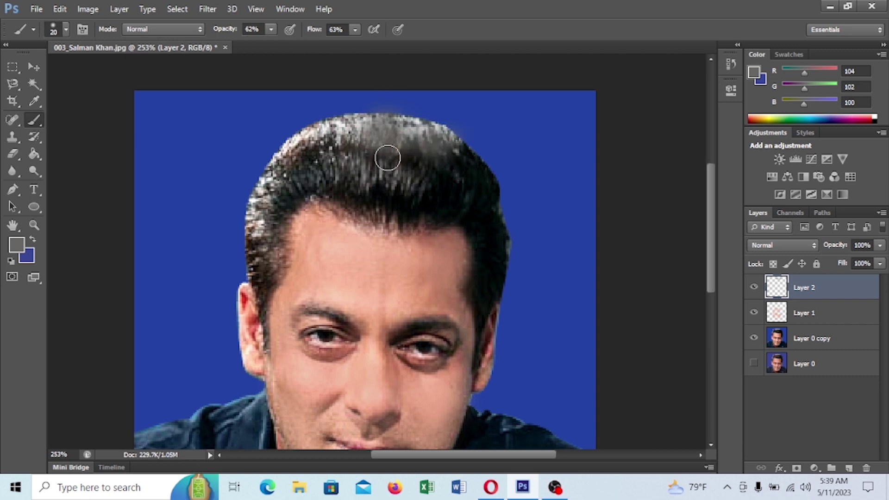
pyautogui.moveTo(388, 158)
pyautogui.mouseDown()
pyautogui.moveTo(374, 172)
pyautogui.moveTo(396, 183)
pyautogui.mouseUp()
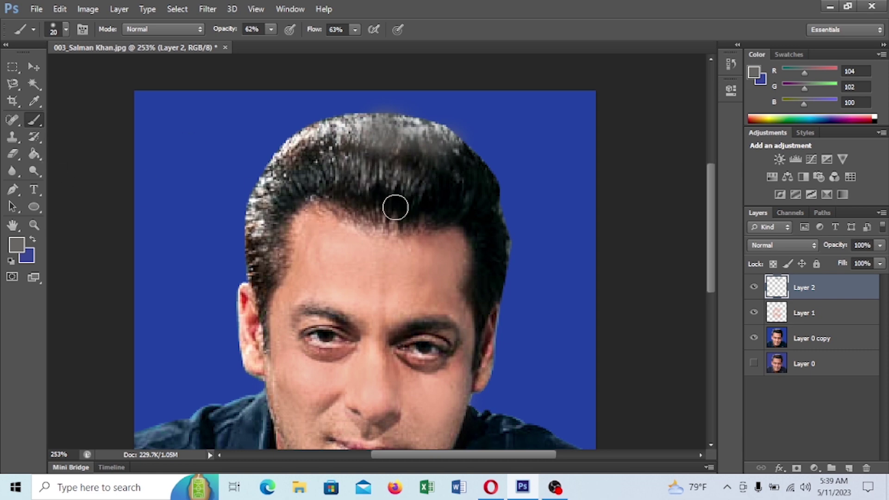
# Sample the near-black hair color (RGB 1, 10, 10), paint it over the gray crown area, and reduce the brush size to 15.
pyautogui.click(34, 103)
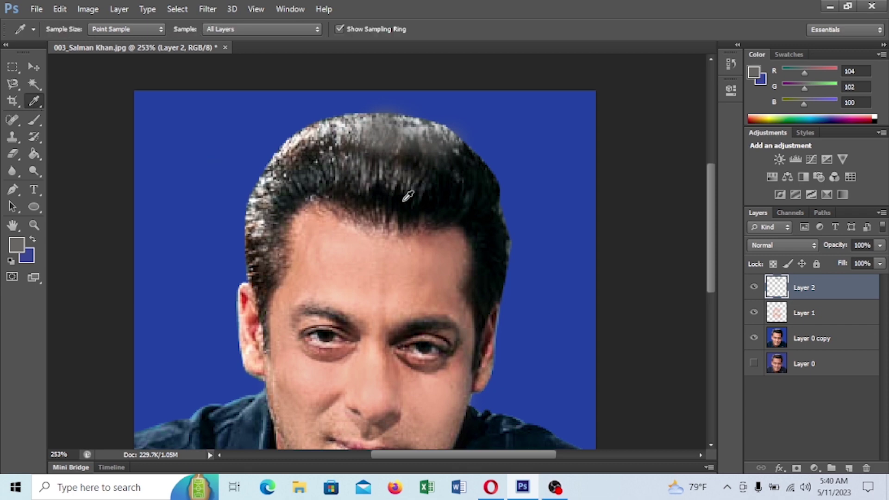
pyautogui.click(456, 190)
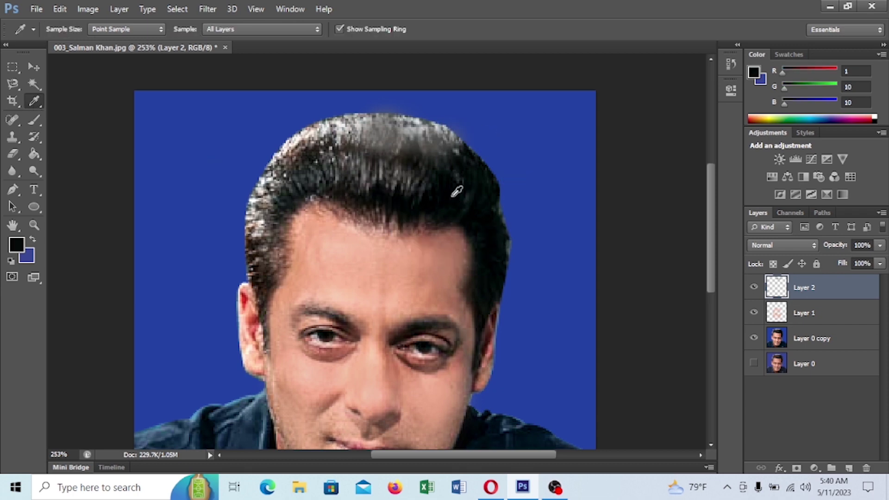
pyautogui.click(35, 117)
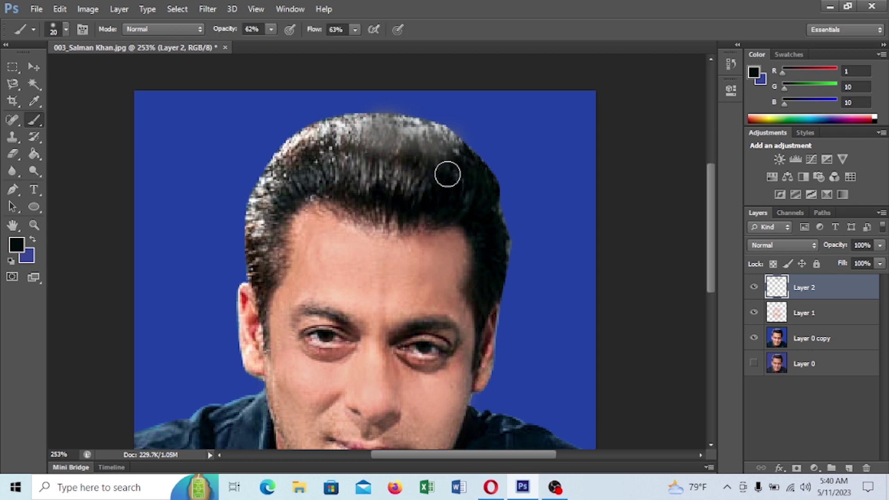
pyautogui.moveTo(447, 174)
pyautogui.mouseDown()
pyautogui.moveTo(414, 159)
pyautogui.moveTo(452, 155)
pyautogui.moveTo(415, 152)
pyautogui.moveTo(454, 153)
pyautogui.moveTo(416, 143)
pyautogui.moveTo(452, 144)
pyautogui.moveTo(405, 135)
pyautogui.moveTo(451, 138)
pyautogui.moveTo(399, 134)
pyautogui.moveTo(408, 147)
pyautogui.moveTo(366, 140)
pyautogui.moveTo(400, 137)
pyautogui.moveTo(402, 150)
pyautogui.moveTo(382, 160)
pyautogui.moveTo(385, 145)
pyautogui.moveTo(352, 136)
pyautogui.moveTo(395, 128)
pyautogui.moveTo(448, 139)
pyautogui.moveTo(457, 152)
pyautogui.moveTo(392, 142)
pyautogui.mouseUp()
pyautogui.press('[')
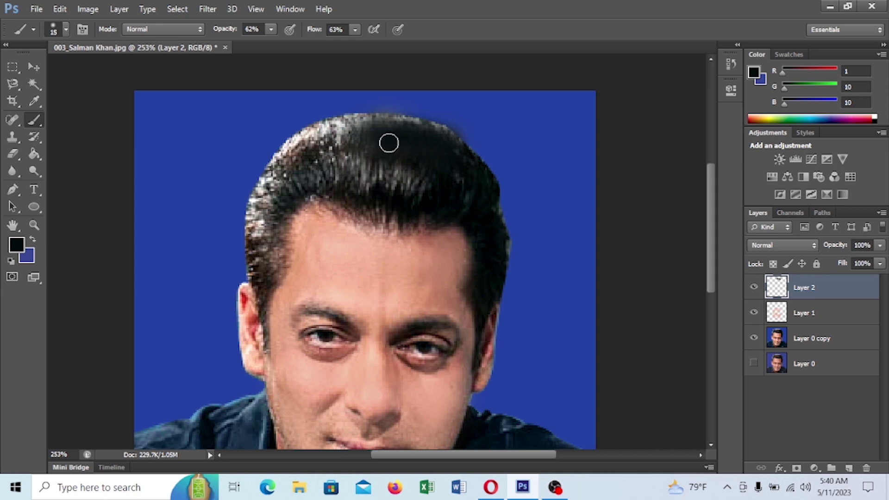
# Enlarge the brush to 30 and darken the front, crown and side of the hair with the near-black color.
pyautogui.press(']')
pyautogui.press(']')
pyautogui.press(']')
pyautogui.moveTo(347, 137)
pyautogui.mouseDown()
pyautogui.moveTo(321, 141)
pyautogui.moveTo(289, 164)
pyautogui.moveTo(260, 213)
pyautogui.moveTo(262, 234)
pyautogui.moveTo(274, 184)
pyautogui.moveTo(296, 153)
pyautogui.moveTo(331, 146)
pyautogui.moveTo(375, 171)
pyautogui.moveTo(459, 188)
pyautogui.moveTo(440, 154)
pyautogui.mouseUp()
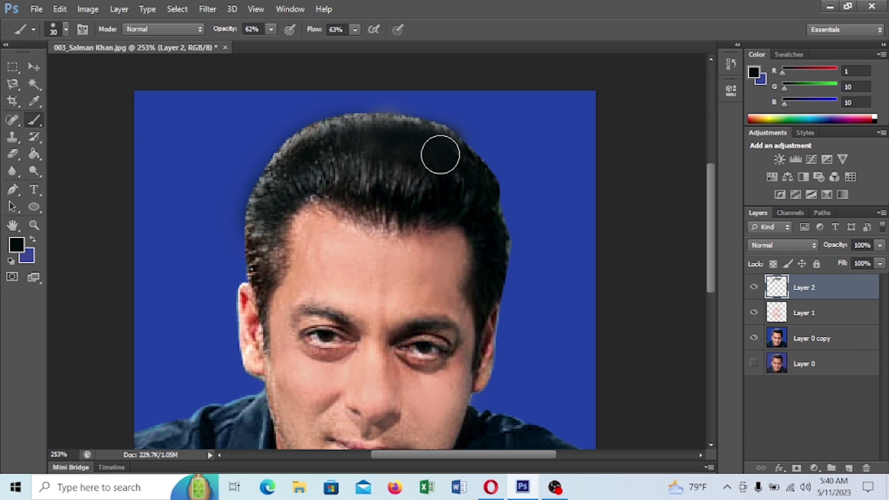
pyautogui.moveTo(264, 181)
pyautogui.mouseDown()
pyautogui.moveTo(329, 172)
pyautogui.moveTo(410, 178)
pyautogui.mouseUp()
pyautogui.moveTo(277, 209)
pyautogui.mouseDown()
pyautogui.moveTo(260, 231)
pyautogui.moveTo(262, 265)
pyautogui.moveTo(267, 206)
pyautogui.moveTo(290, 165)
pyautogui.moveTo(319, 145)
pyautogui.mouseUp()
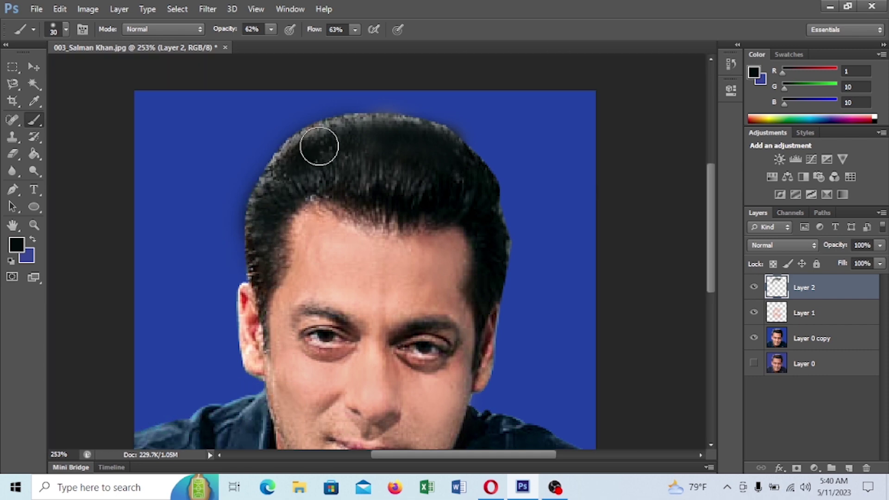
# Darken the remaining light patches across the hair and above the brightly lit ear, using brush sizes 20 to 25.
pyautogui.press('[')
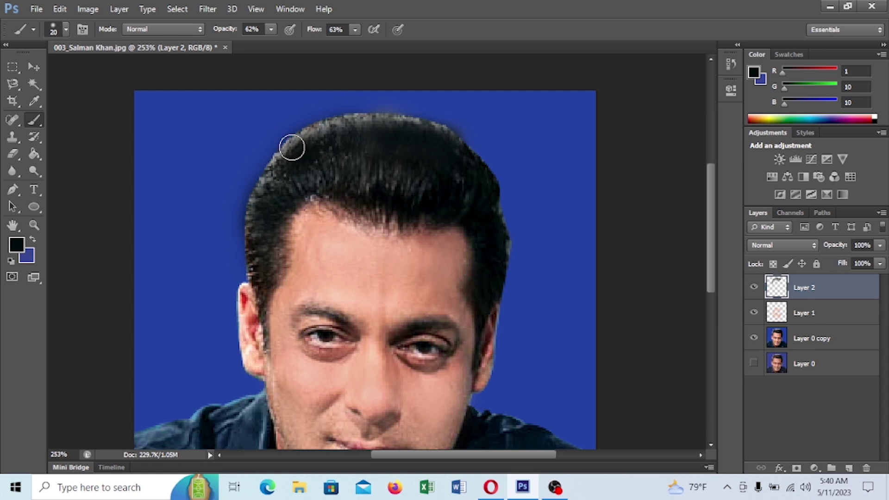
pyautogui.press('[')
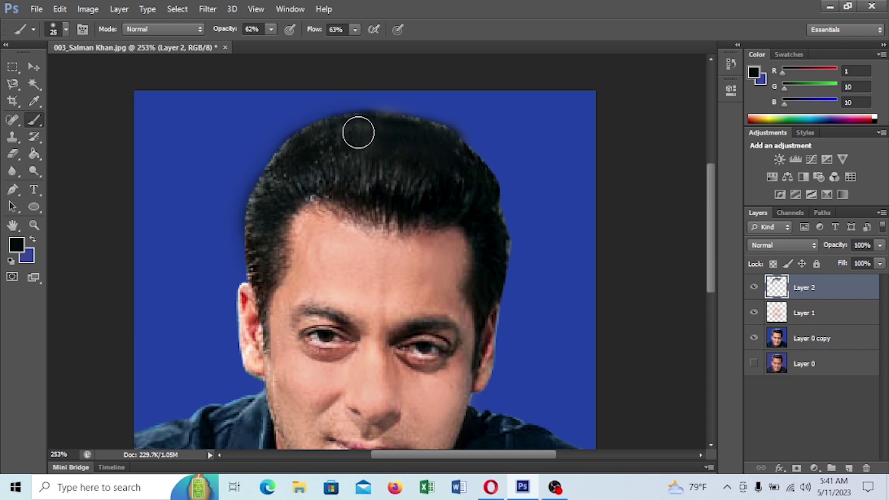
pyautogui.press(']')
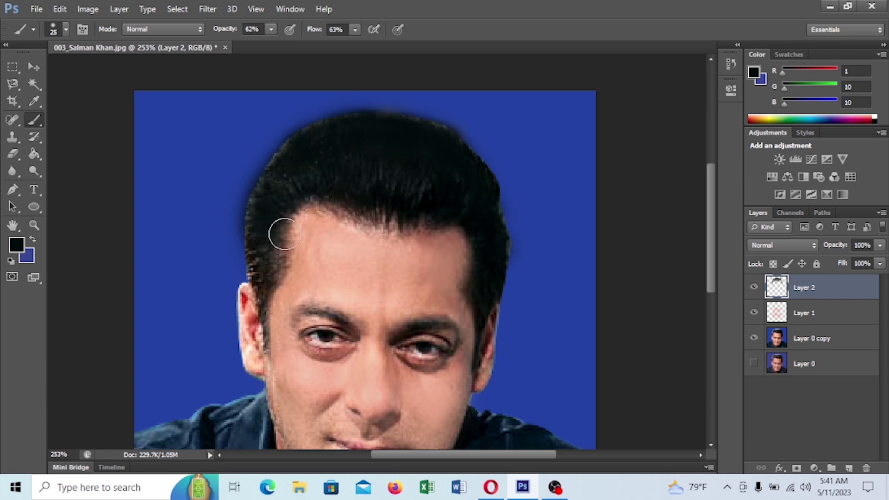
pyautogui.moveTo(260, 274)
pyautogui.mouseDown()
pyautogui.moveTo(260, 293)
pyautogui.moveTo(274, 253)
pyautogui.moveTo(268, 233)
pyautogui.mouseUp()
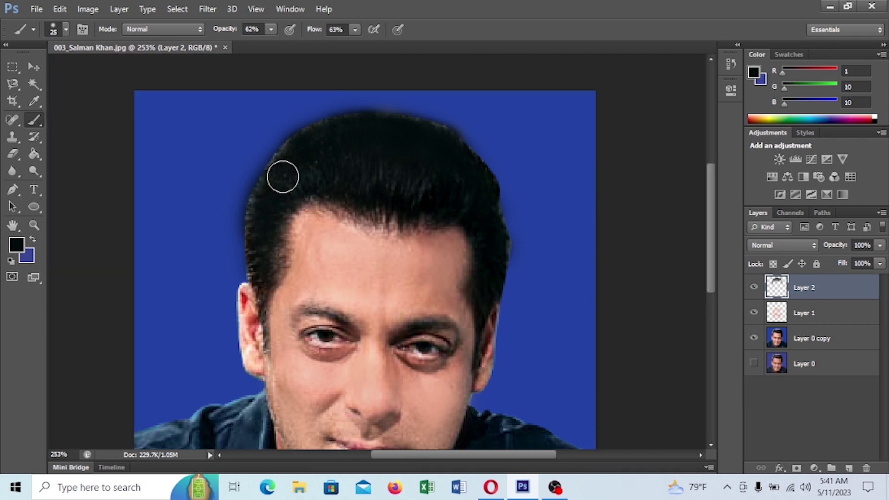
# Reduce the brush to size 4 and paint near-black over the light fringe along both sides of the hair outline.
pyautogui.scroll(-1, 463, 256)
pyautogui.scroll(-3, 463, 256)
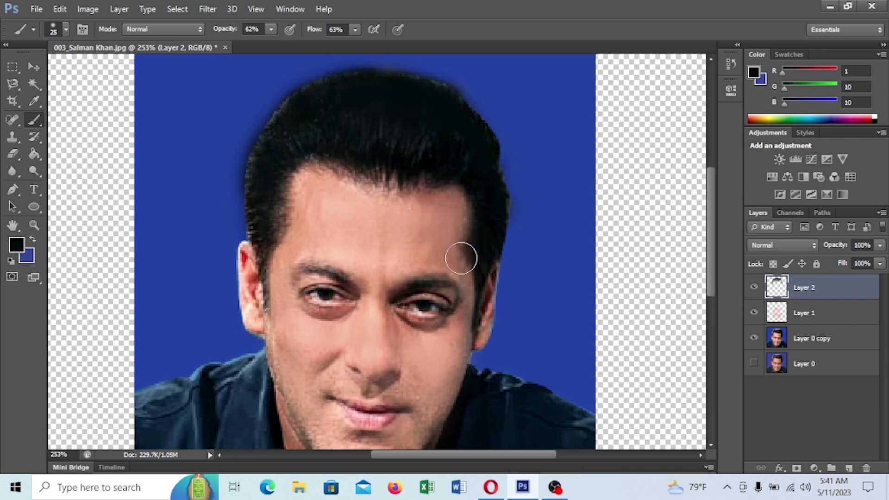
pyautogui.scroll(4, 461, 257)
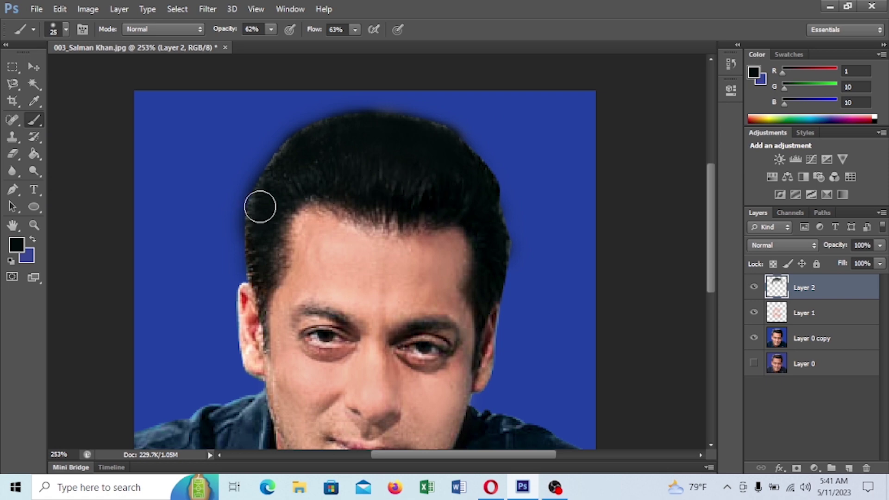
pyautogui.scroll(3, 335, 163)
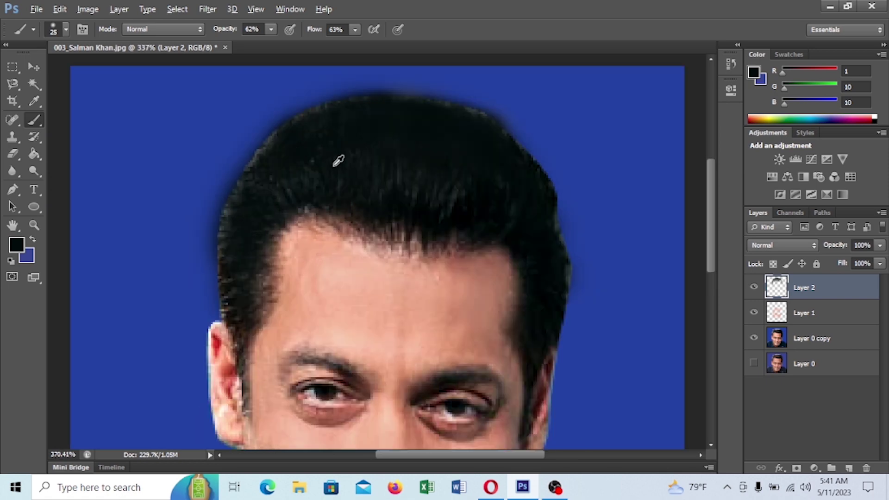
pyautogui.scroll(2, 335, 163)
pyautogui.scroll(-1, 338, 161)
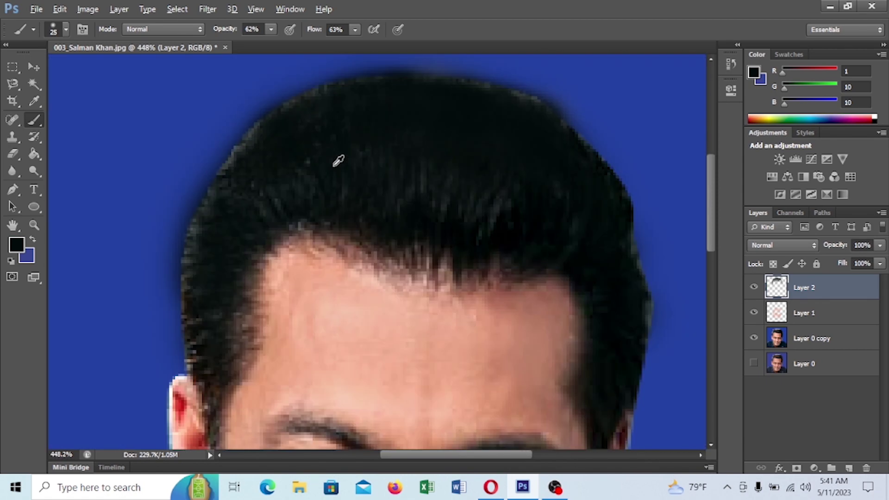
pyautogui.press('[')
pyautogui.press('[')
pyautogui.press('[')
pyautogui.press('[')
pyautogui.press('[')
pyautogui.press('[')
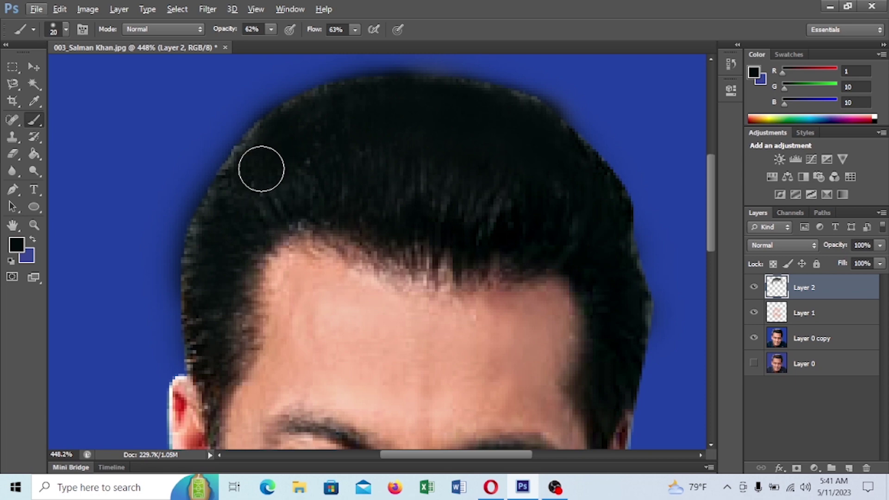
pyautogui.press('[')
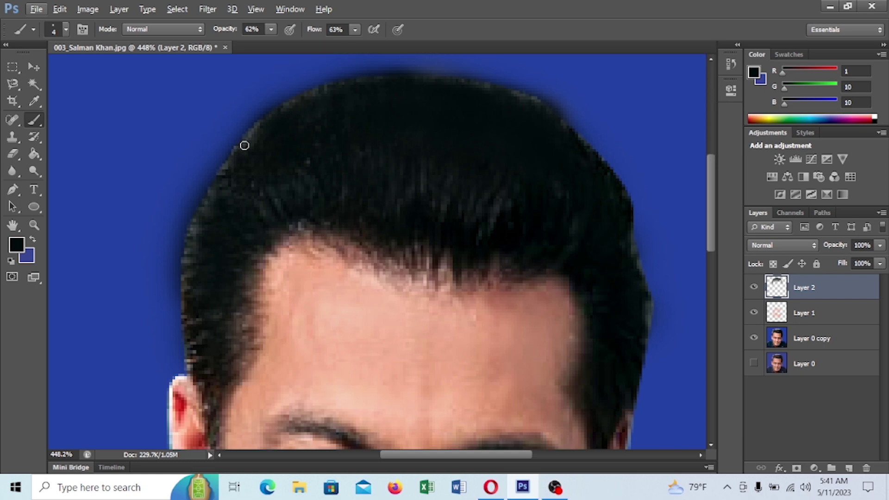
pyautogui.moveTo(266, 124); pyautogui.dragTo(237, 152)
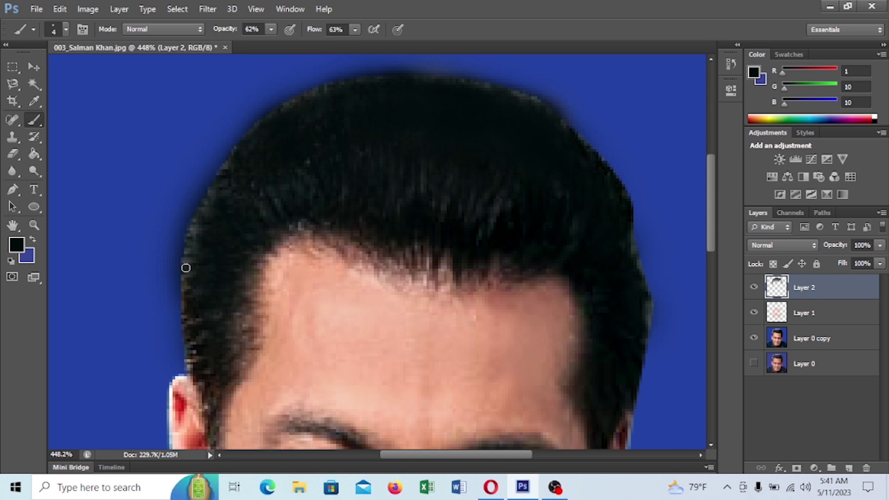
pyautogui.moveTo(186, 267); pyautogui.dragTo(199, 224)
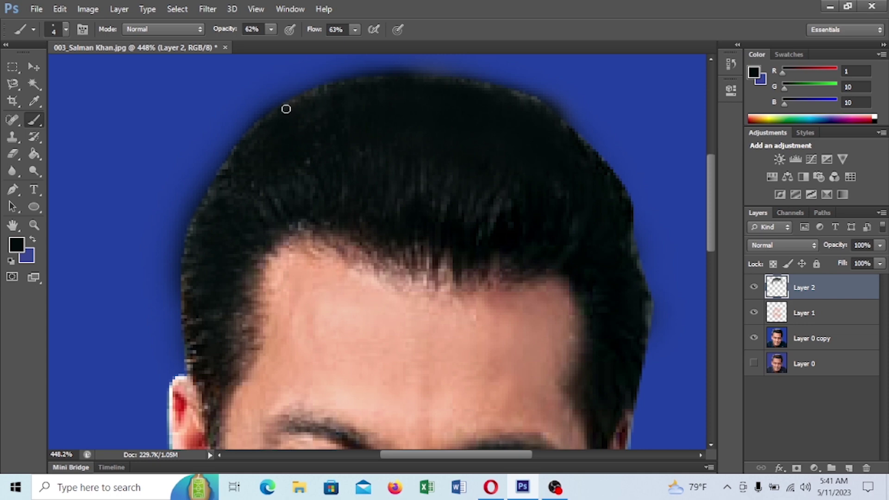
pyautogui.moveTo(286, 108); pyautogui.dragTo(302, 100)
pyautogui.moveTo(538, 103); pyautogui.dragTo(510, 93)
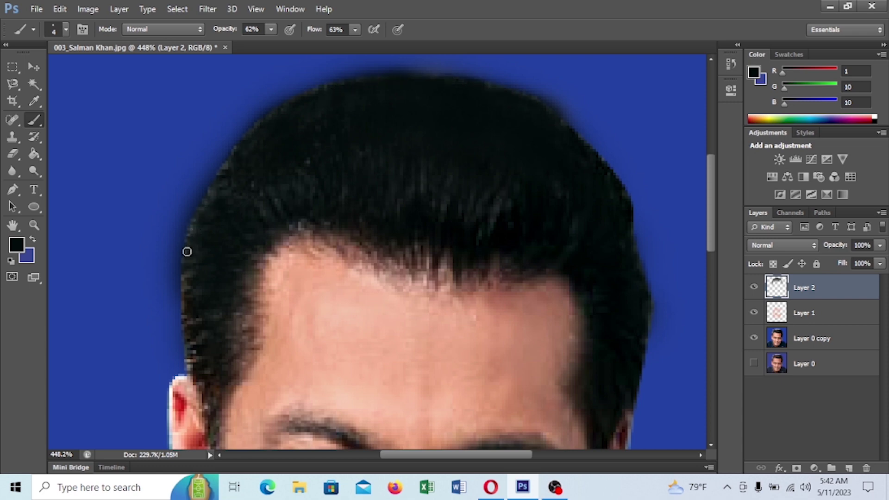
pyautogui.scroll(-2, 454, 163)
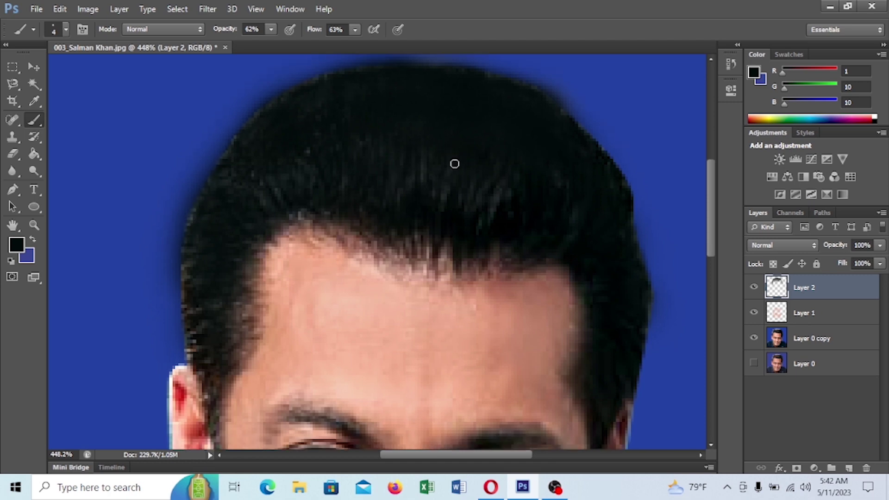
pyautogui.scroll(-2, 458, 157)
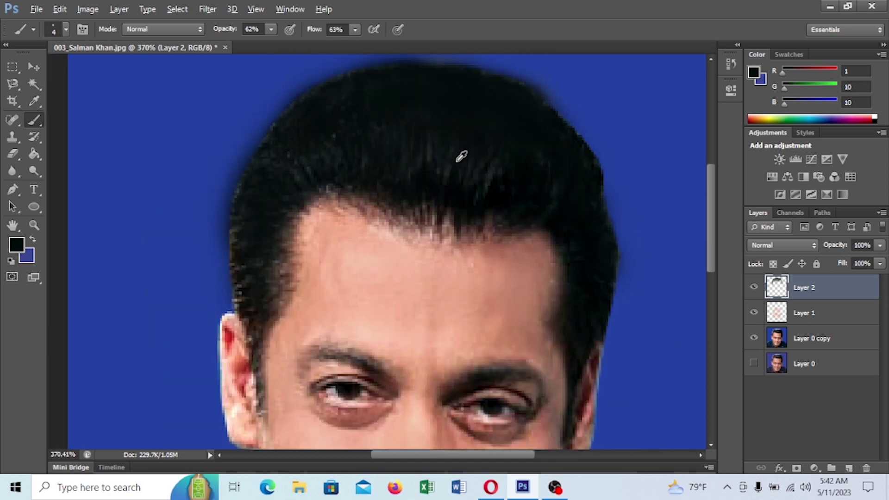
pyautogui.scroll(1, 458, 160)
pyautogui.scroll(1, 462, 157)
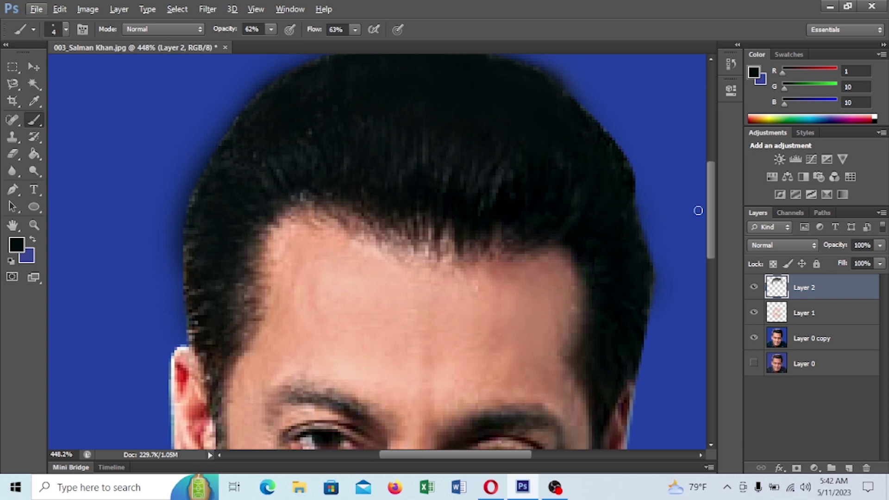
# Sample the blue background color (RGB 35, 66, 163) beside the hair as the Brush tool's foreground color.
pyautogui.moveTo(711, 208); pyautogui.dragTo(721, 144)
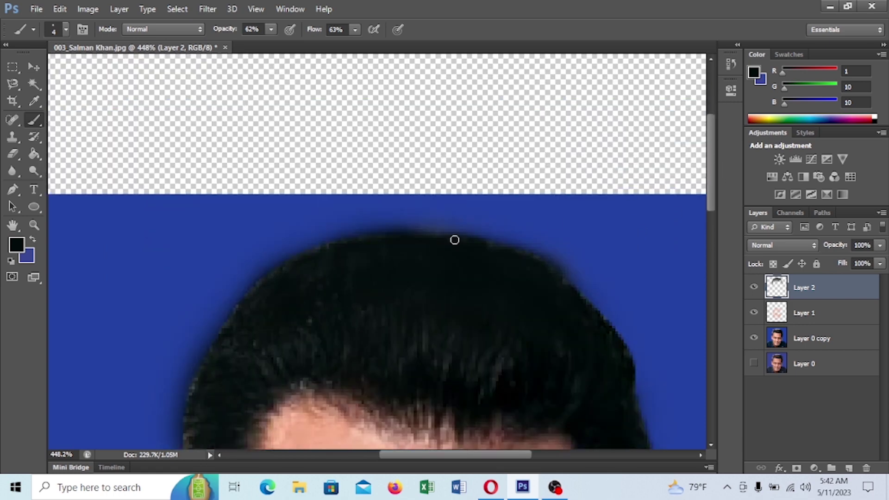
pyautogui.scroll(-1, 472, 232)
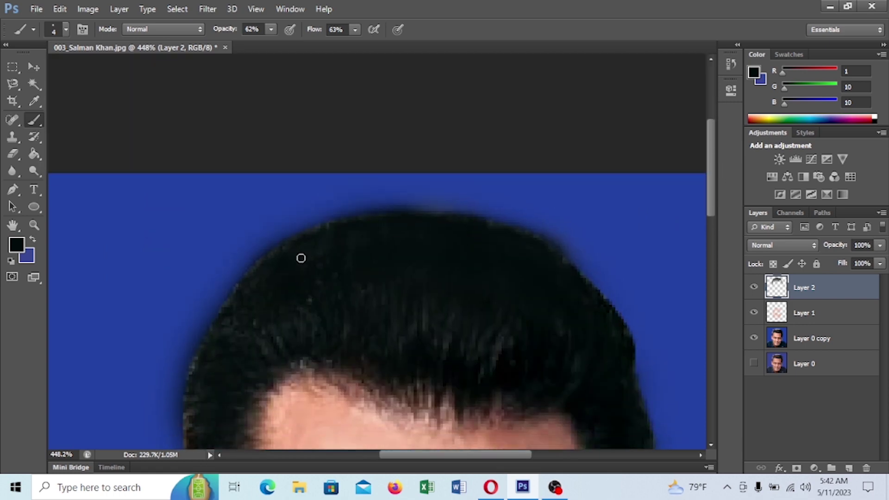
pyautogui.click(35, 101)
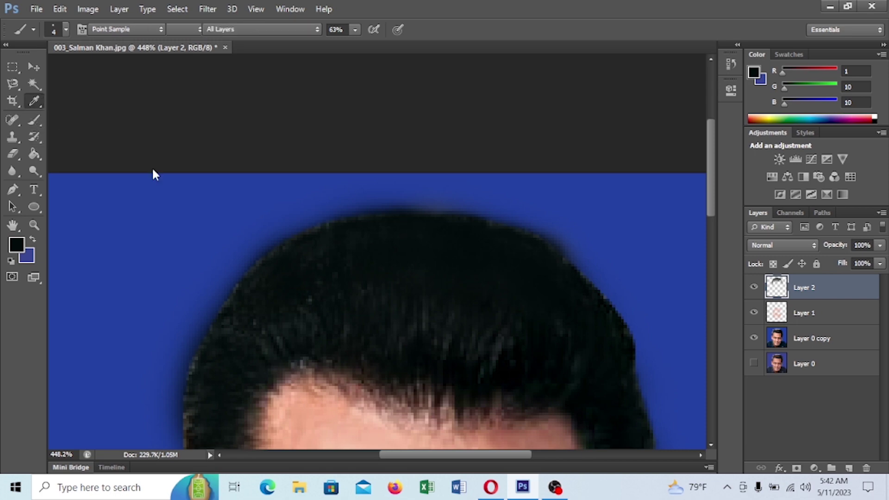
pyautogui.click(239, 226)
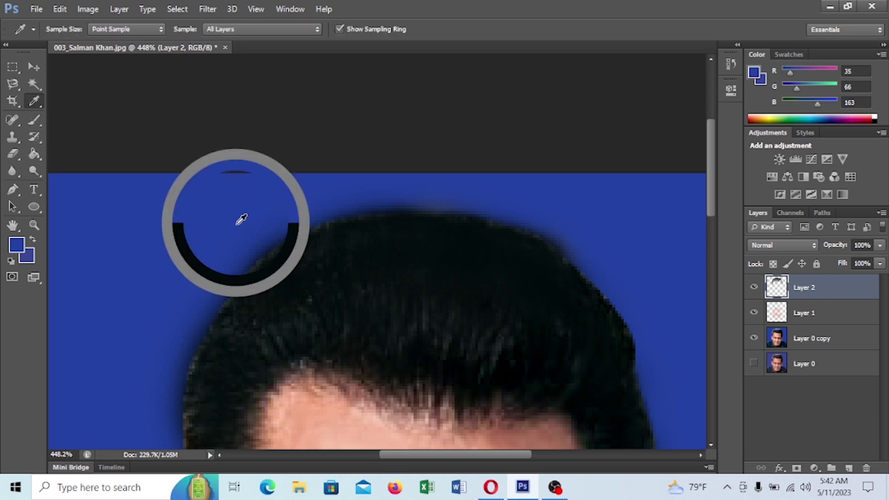
pyautogui.click(32, 121)
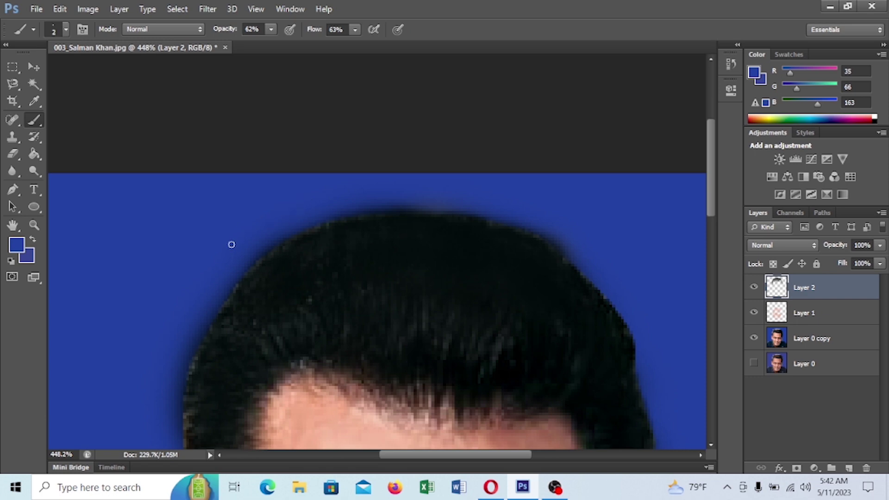
# Enlarge the brush to size 10 and paint blue over the dark halo along the top outline of the hair.
pyautogui.press(']')
pyautogui.press(']')
pyautogui.press(']')
pyautogui.press(']')
pyautogui.press(']')
pyautogui.press(']')
pyautogui.press(']')
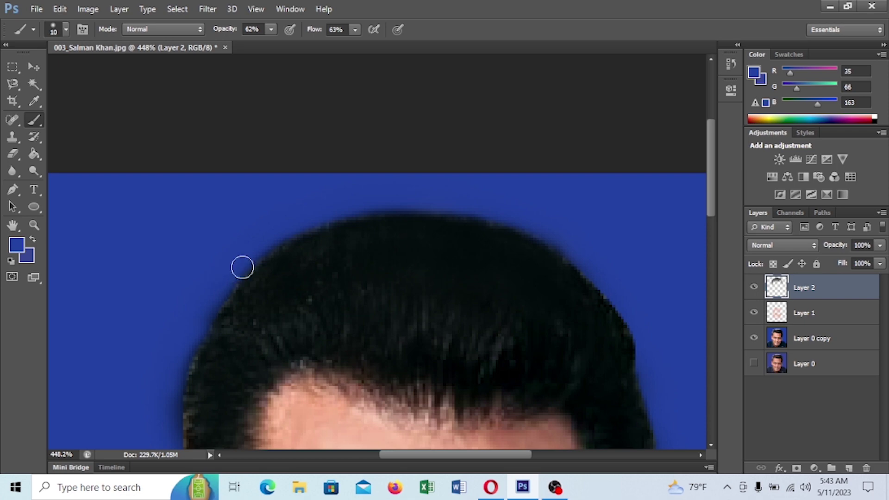
# Paint the background blue over the remaining dark halo along both sides of the hair.
pyautogui.scroll(-2, 231, 265)
pyautogui.scroll(-1, 206, 261)
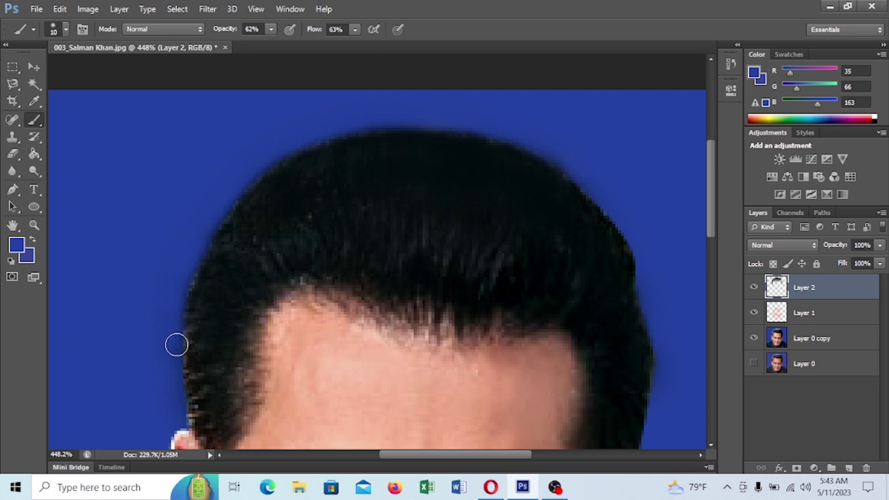
pyautogui.scroll(-2, 175, 326)
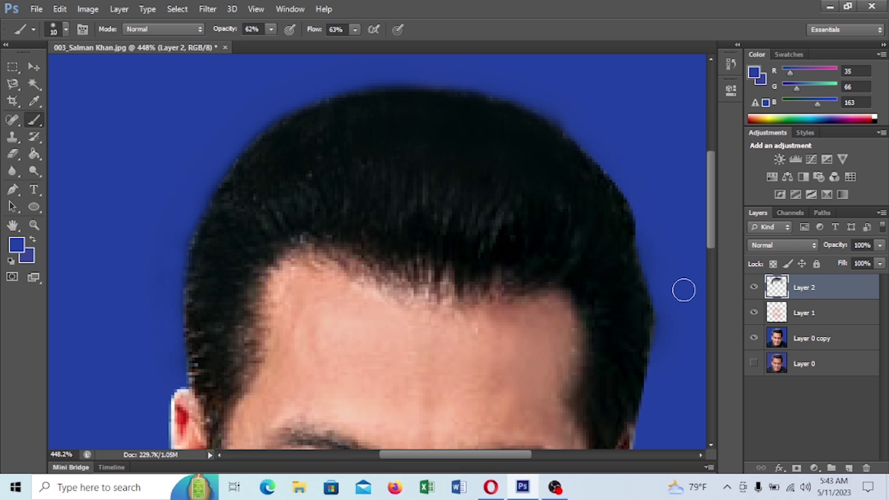
pyautogui.scroll(-2, 683, 289)
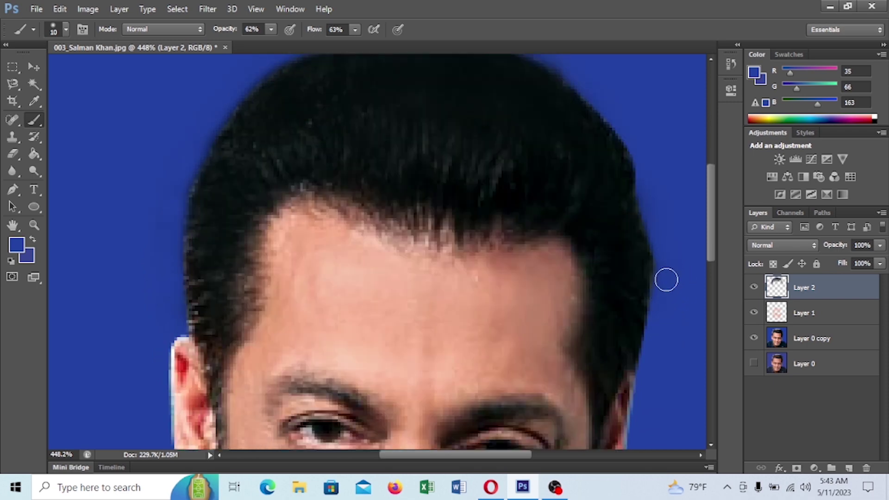
pyautogui.scroll(-5, 653, 238)
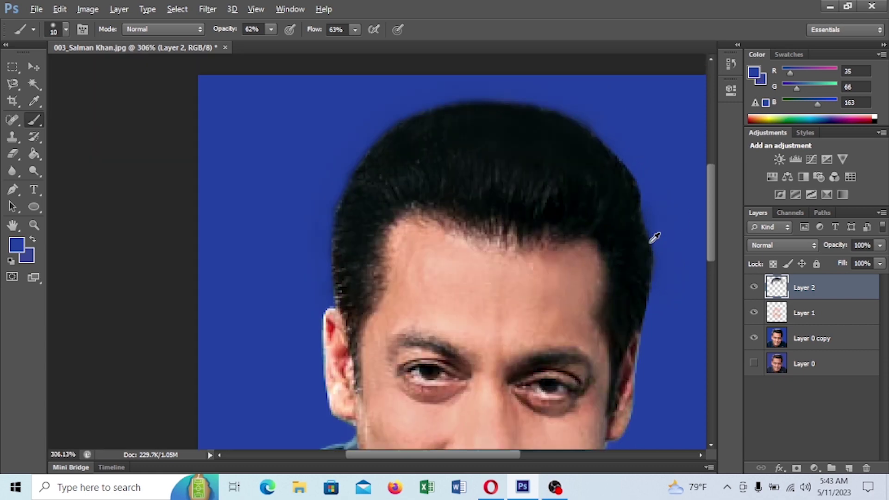
pyautogui.scroll(-3, 610, 233)
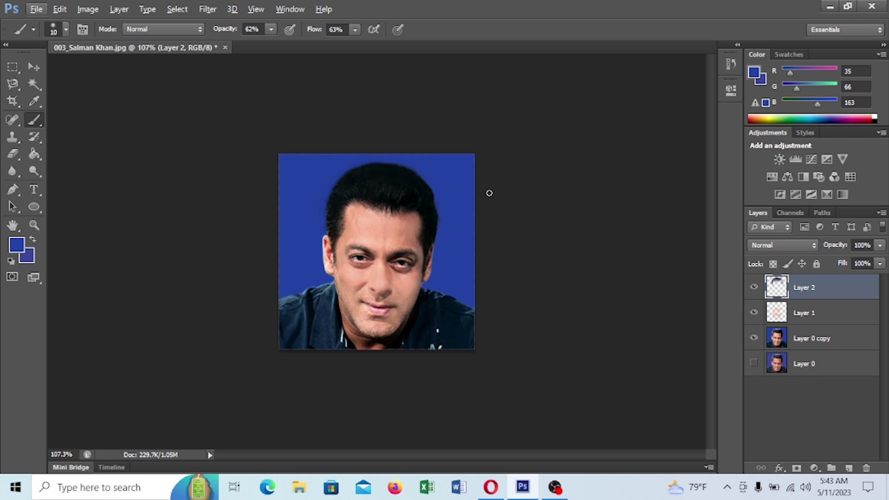
# Open the image size settings, turn off Constrain Proportions, and move the dialog off the portrait.
pyautogui.click(88, 8)
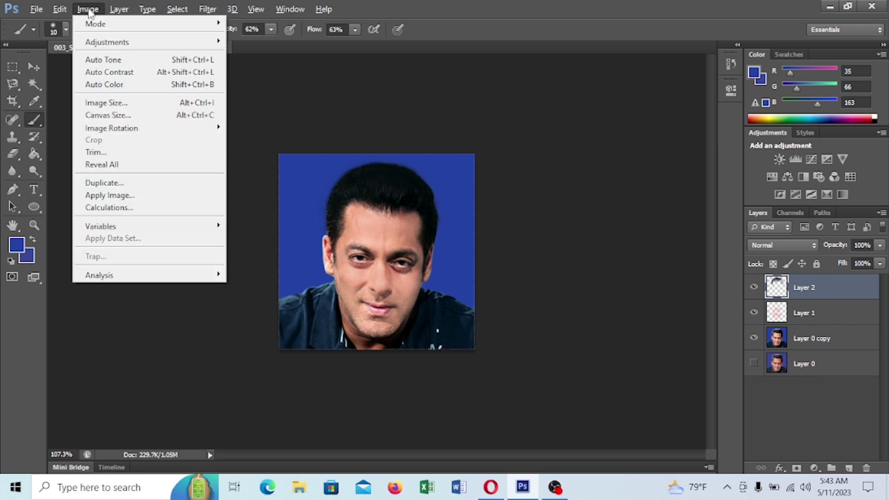
pyautogui.click(105, 107)
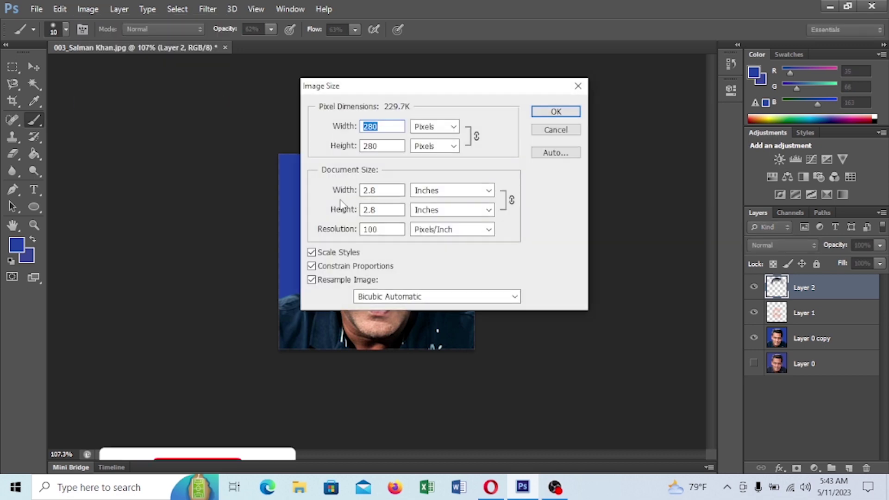
pyautogui.click(311, 266)
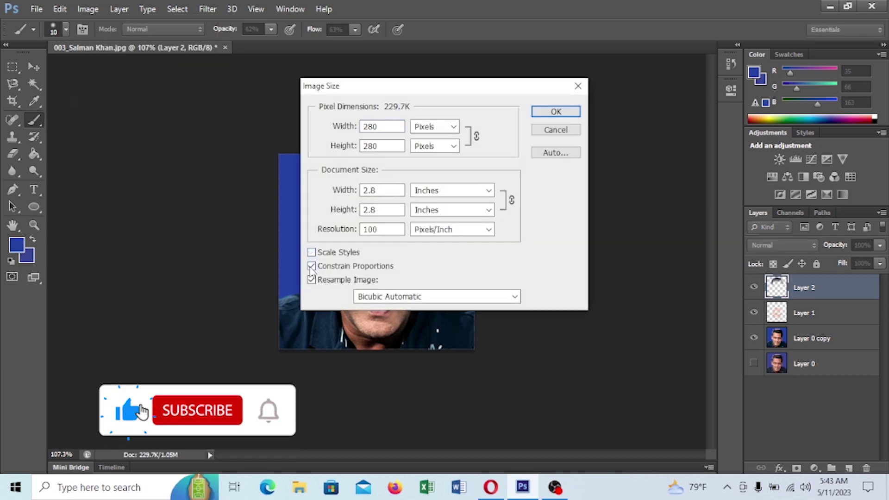
pyautogui.moveTo(452, 88); pyautogui.dragTo(588, 112)
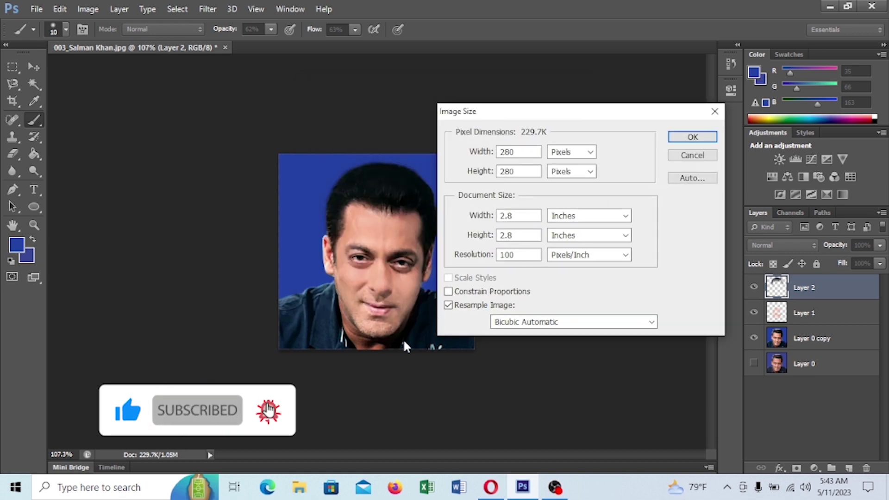
# Try resizing the image to 1.5 inches wide by 2 inches high at 100 pixels/inch, and undo the resize.
pyautogui.moveTo(527, 216); pyautogui.dragTo(500, 217)
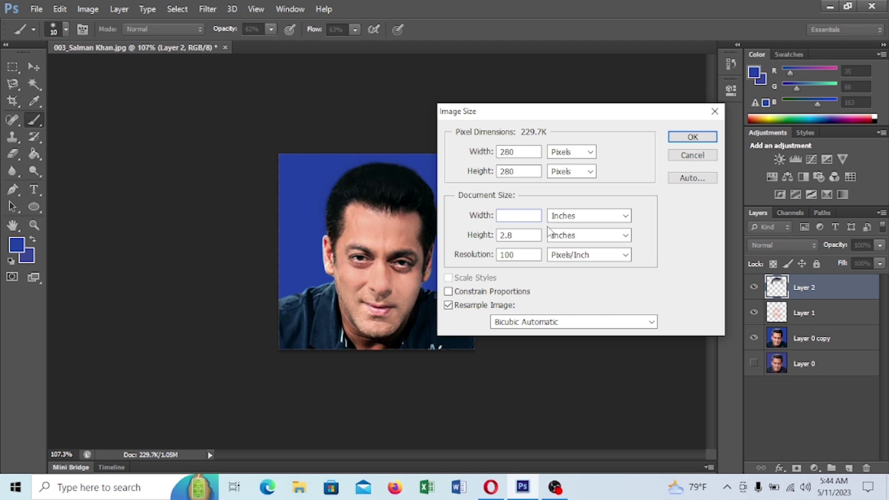
pyautogui.write('1.')
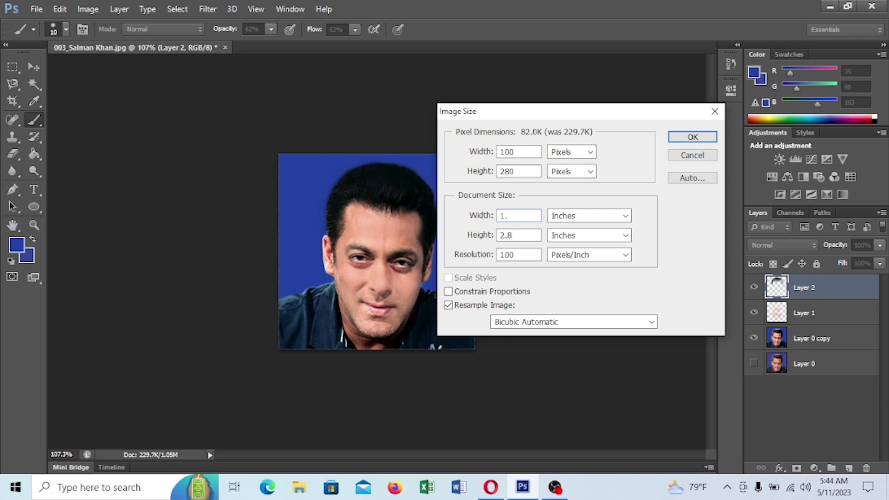
pyautogui.write('5')
pyautogui.click(679, 137)
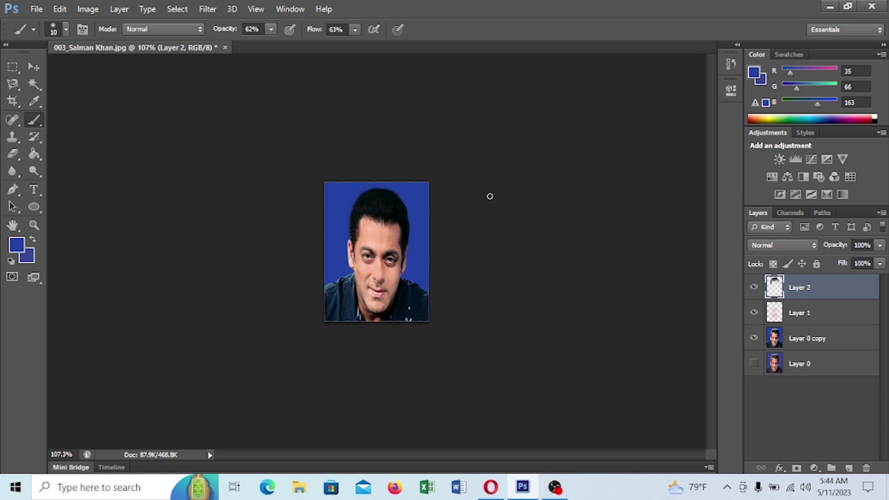
pyautogui.hotkey('ctrl', 'z')
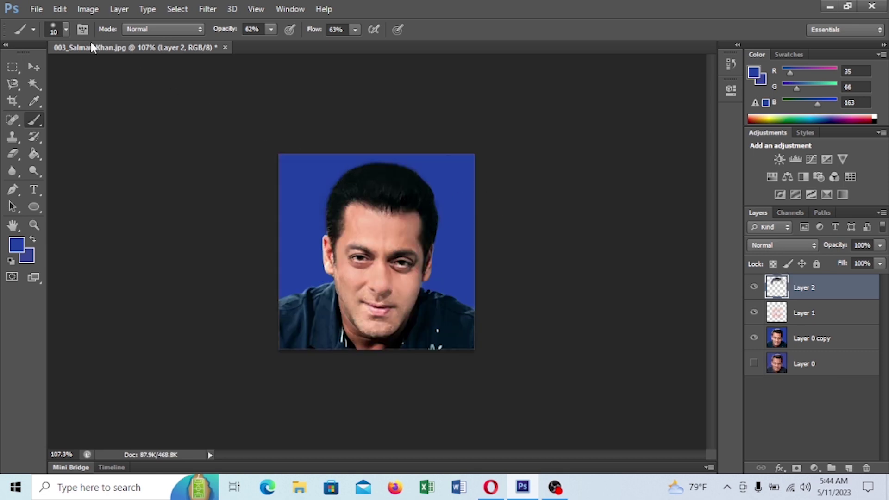
# Resize the image to 1.5 inches wide by 2 inches high at a resolution of 300 pixels/inch.
pyautogui.click(87, 9)
pyautogui.click(102, 100)
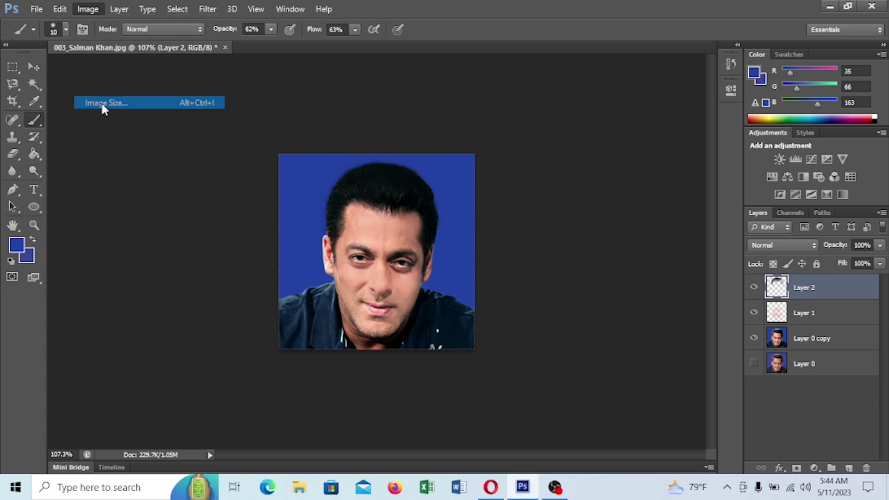
pyautogui.moveTo(533, 217); pyautogui.dragTo(470, 208)
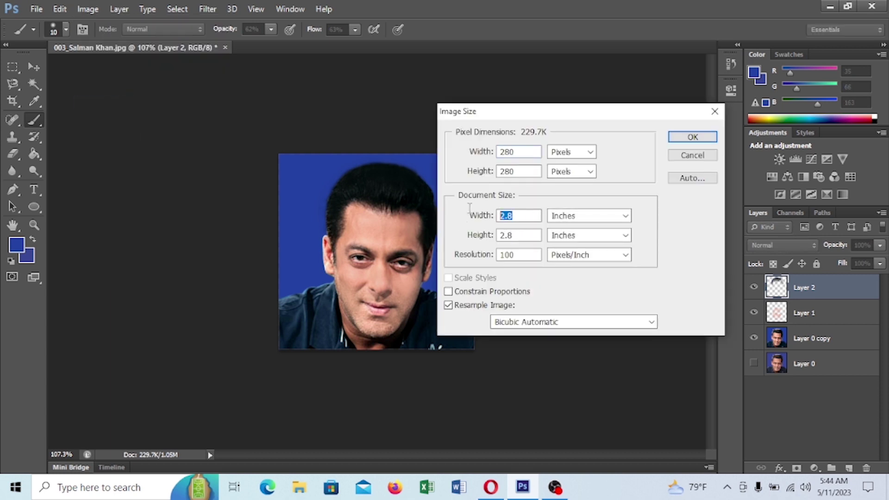
pyautogui.write('1.')
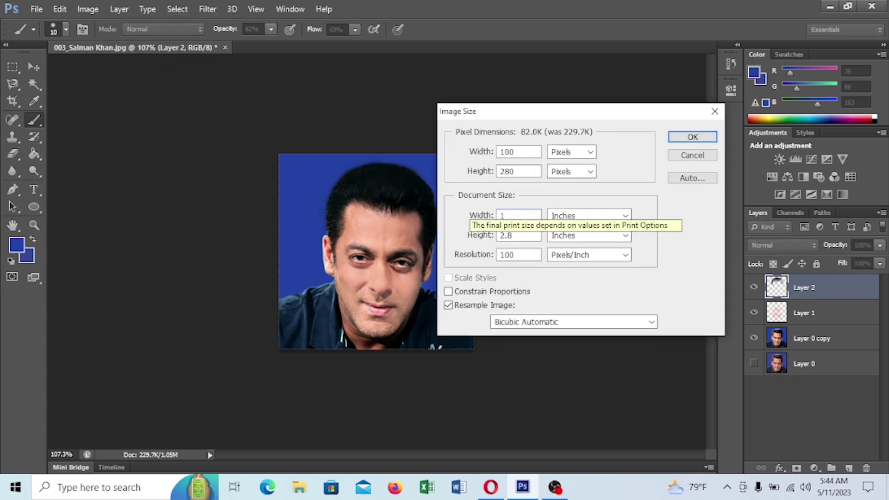
pyautogui.write('5')
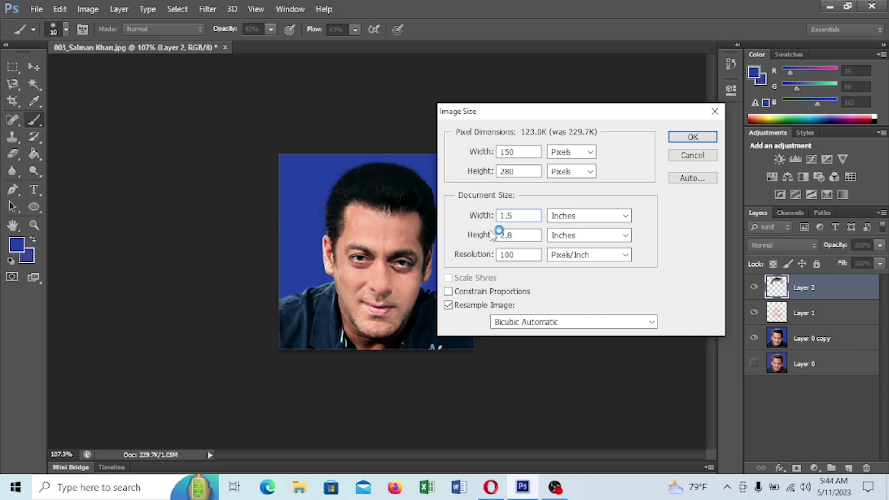
pyautogui.moveTo(519, 236); pyautogui.dragTo(463, 235)
pyautogui.write('2')
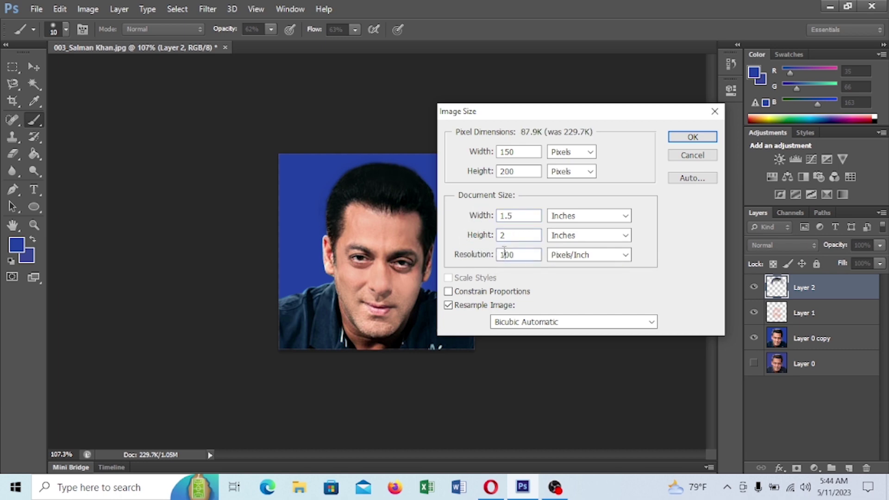
pyautogui.write('3')
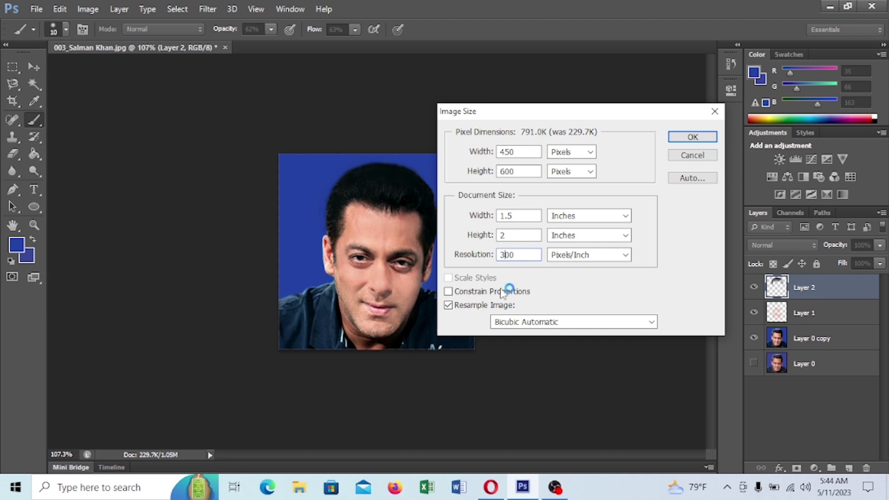
pyautogui.click(675, 138)
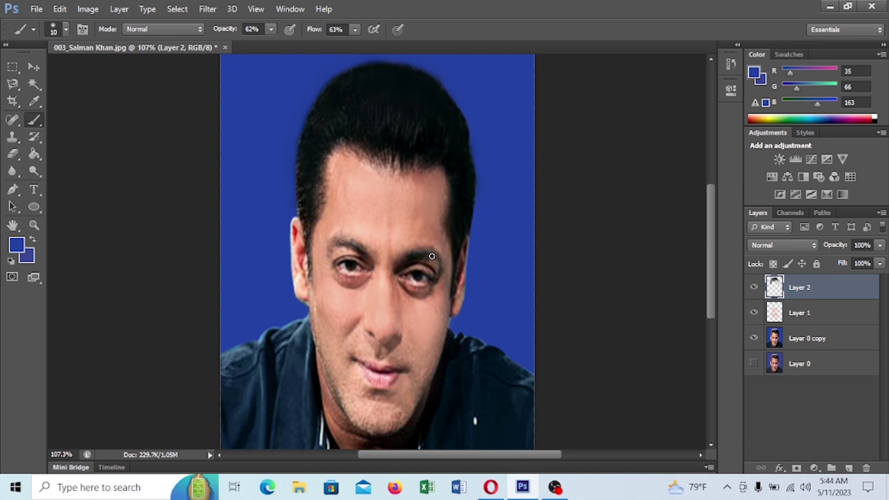
pyautogui.keyDown('alt'); pyautogui.scroll(-3, 431, 256); pyautogui.keyUp('alt')
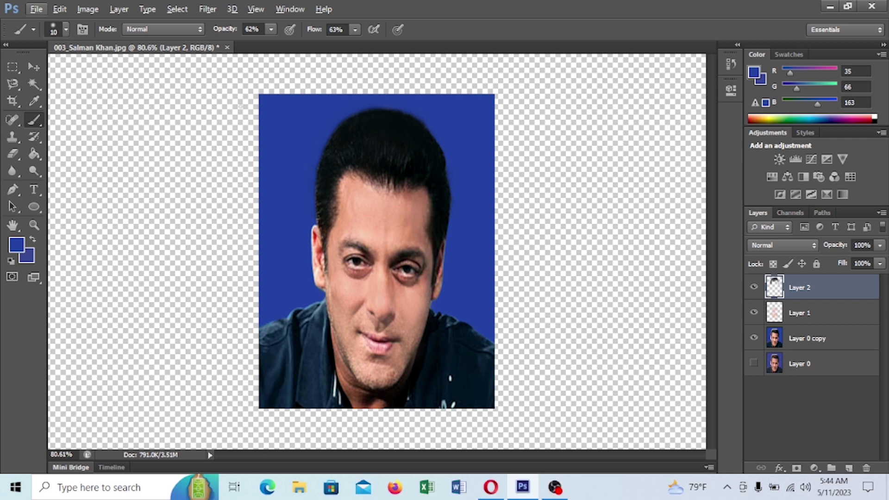
# Set the image's document width to 1.6 inches.
pyautogui.click(88, 9)
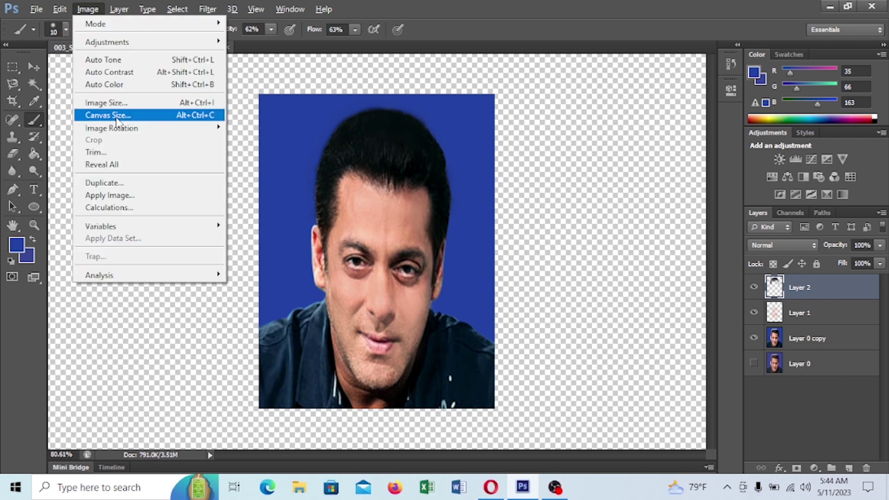
pyautogui.click(116, 102)
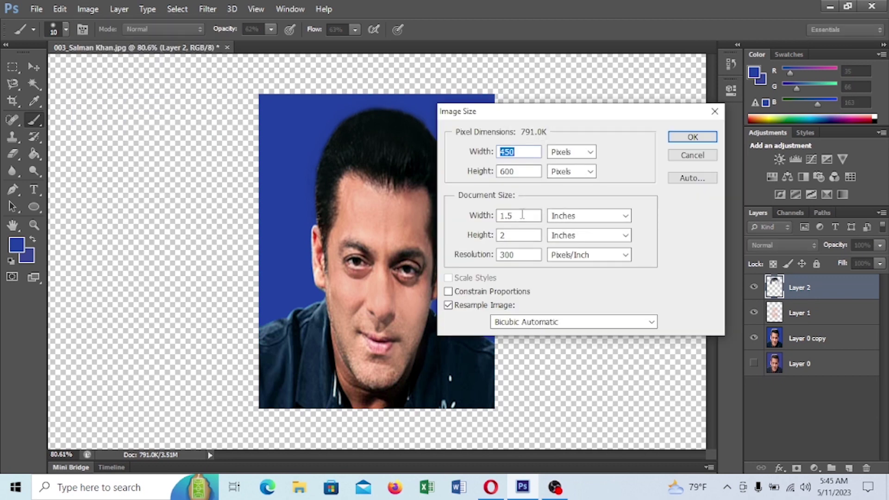
pyautogui.click(522, 216)
pyautogui.press('BackSpace')
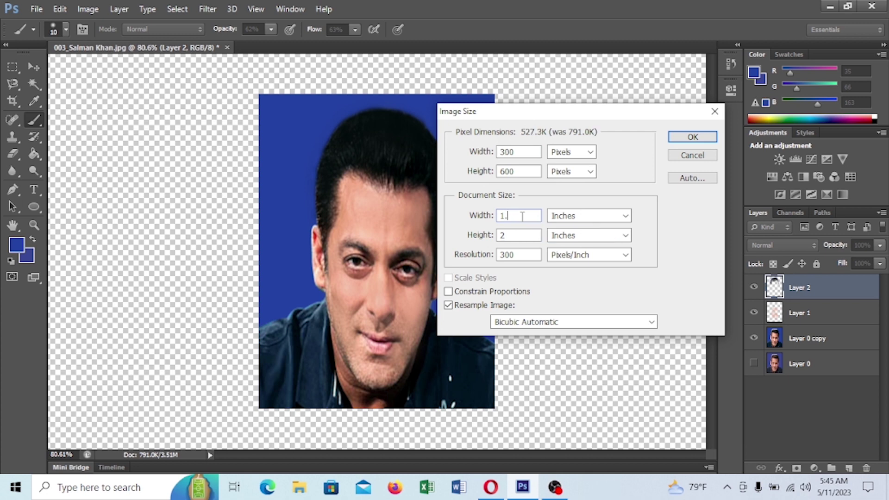
pyautogui.write('6')
pyautogui.click(702, 137)
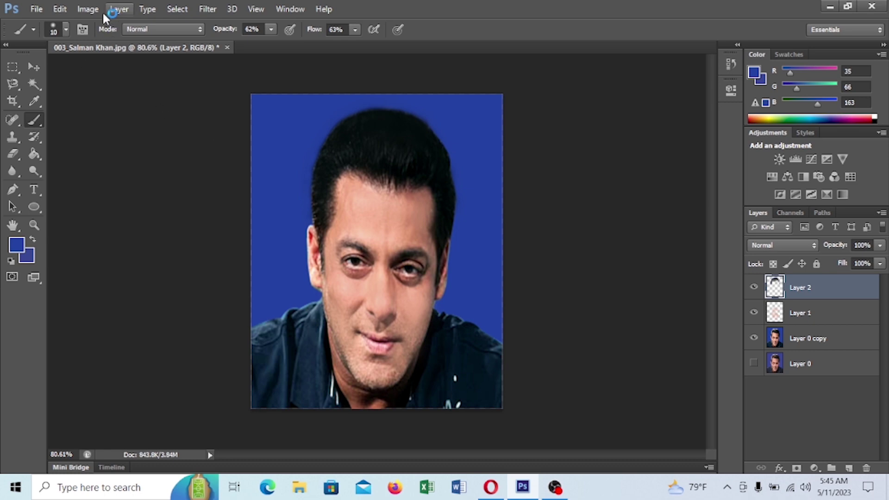
# Set the image's document height to 1.9 inches.
pyautogui.click(89, 10)
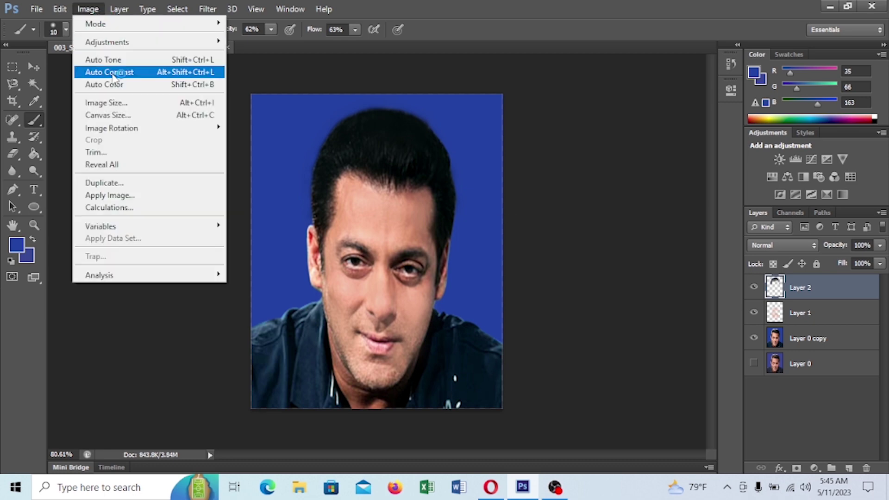
pyautogui.click(111, 102)
pyautogui.click(519, 217)
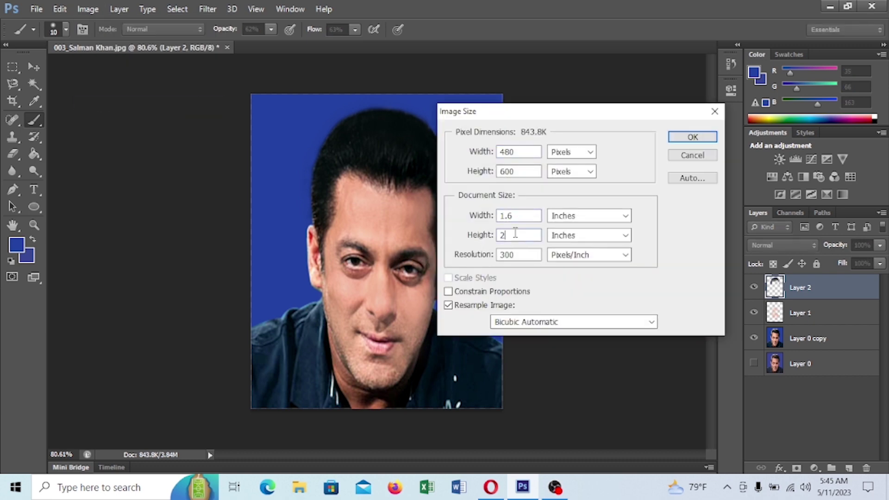
pyautogui.write('1.9')
pyautogui.click(680, 139)
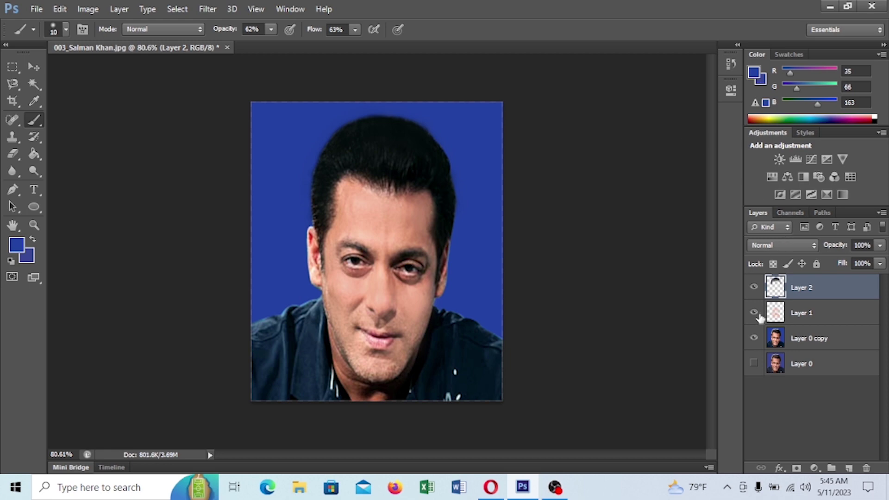
pyautogui.click(754, 363)
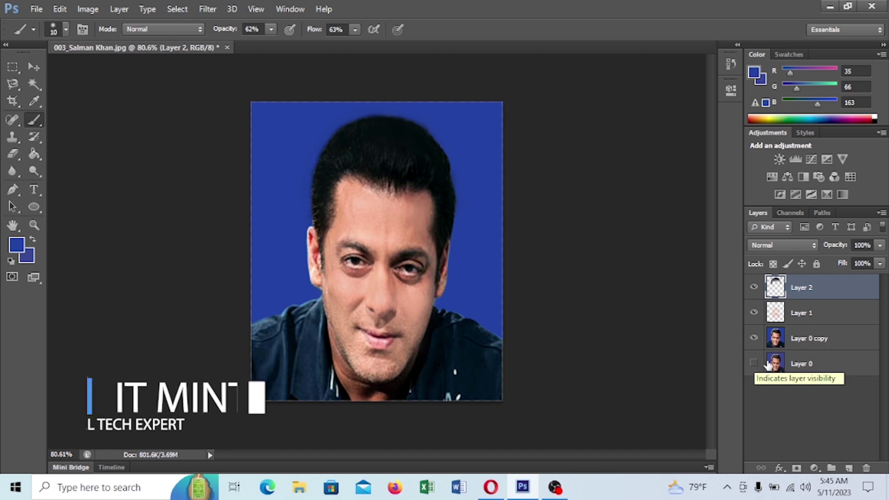
# Merge Layer 0 copy, Layer 1 and Layer 2 into a single layer, leaving the hidden Layer 0 separate.
pyautogui.click(819, 341)
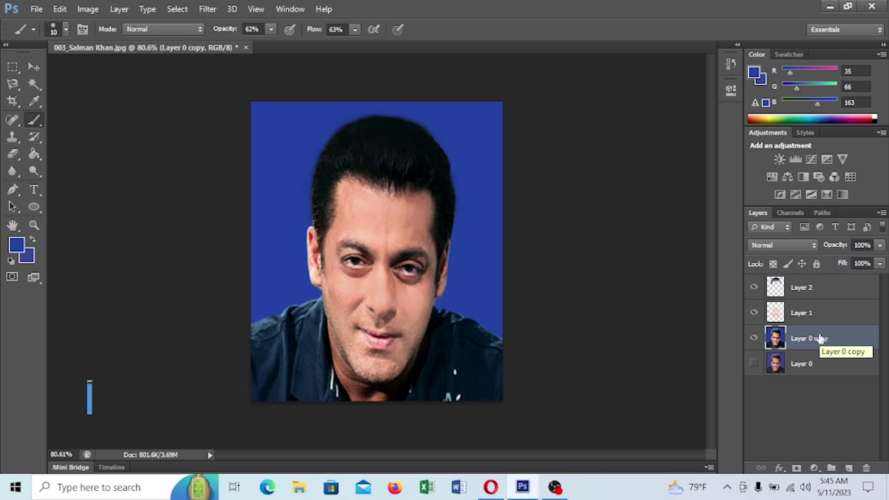
pyautogui.keyDown('shift'); pyautogui.click(818, 317); pyautogui.keyUp('shift')
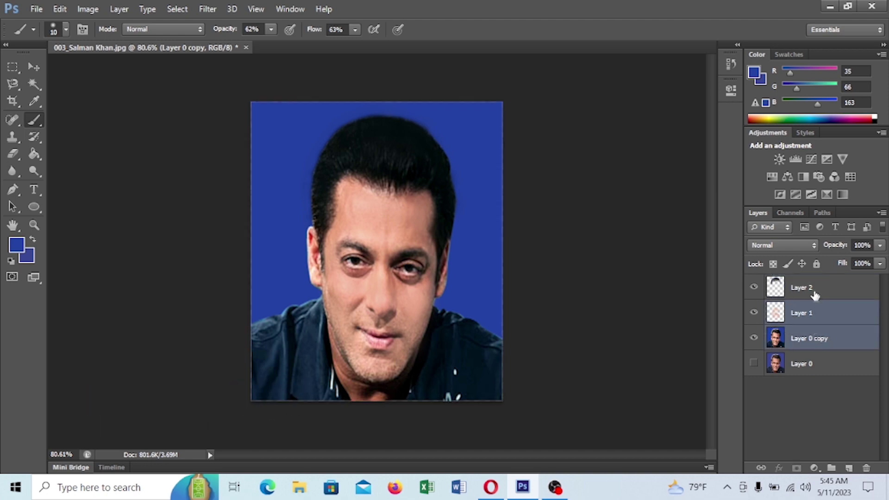
pyautogui.keyDown('shift'); pyautogui.click(814, 288); pyautogui.keyUp('shift')
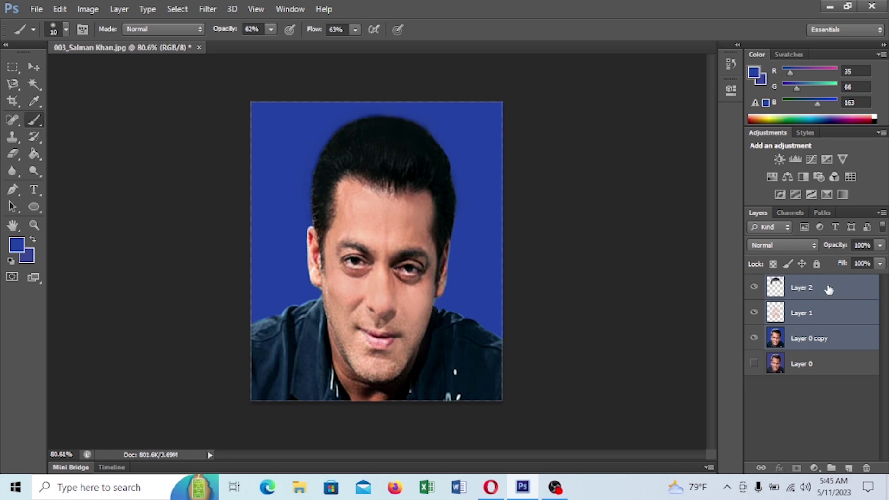
pyautogui.rightClick(829, 289)
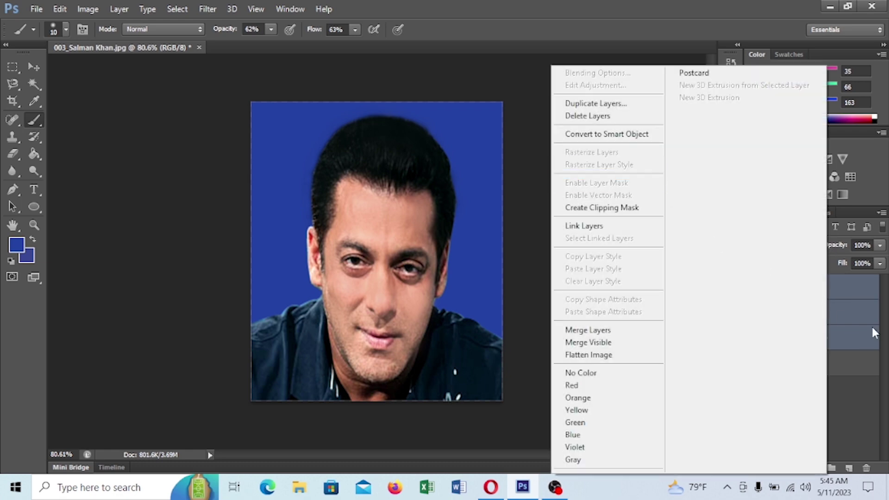
pyautogui.click(617, 331)
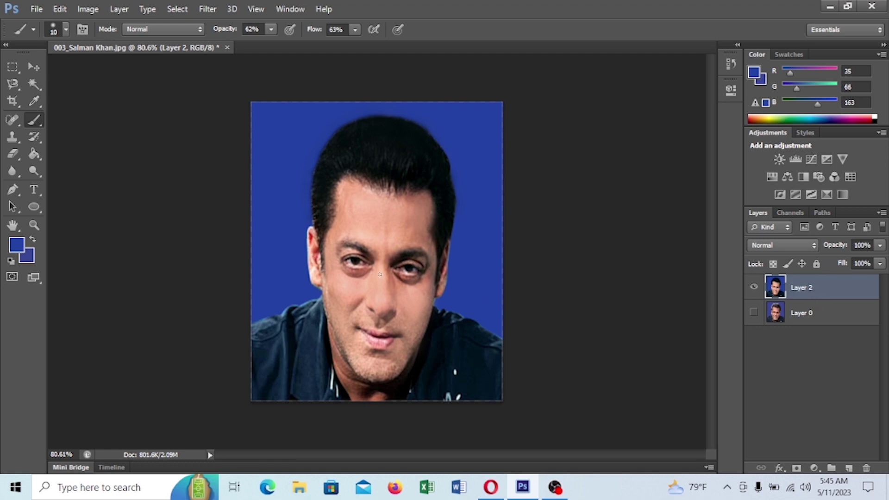
# Create a new white RGB document 8.5 inches wide by 11 inches high at a resolution of 300 pixels/inch.
pyautogui.click(36, 9)
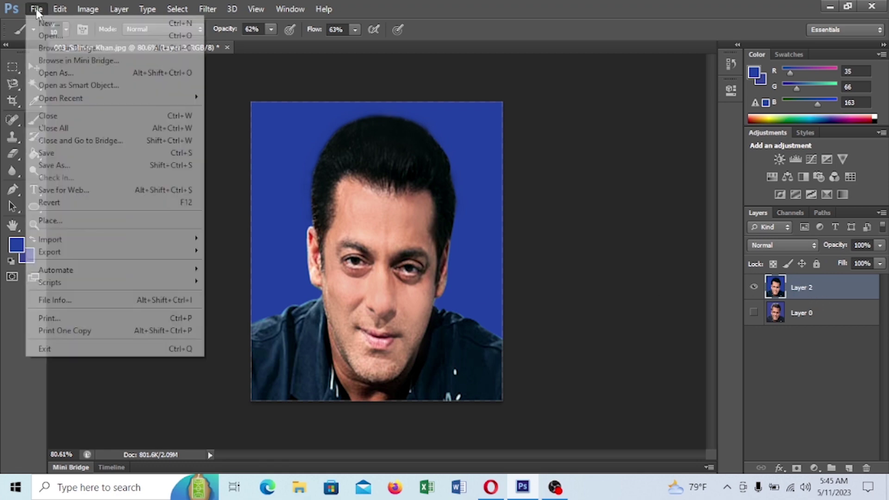
pyautogui.press('Escape')
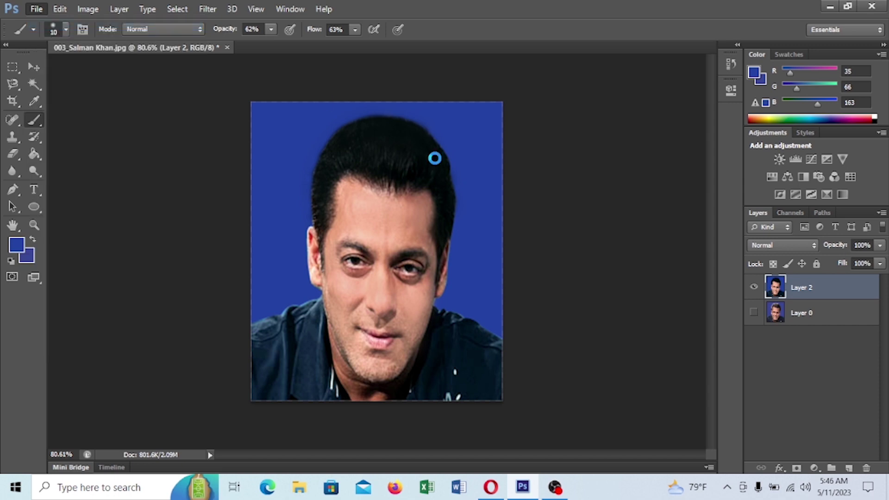
pyautogui.hotkey('ctrl', 'n')
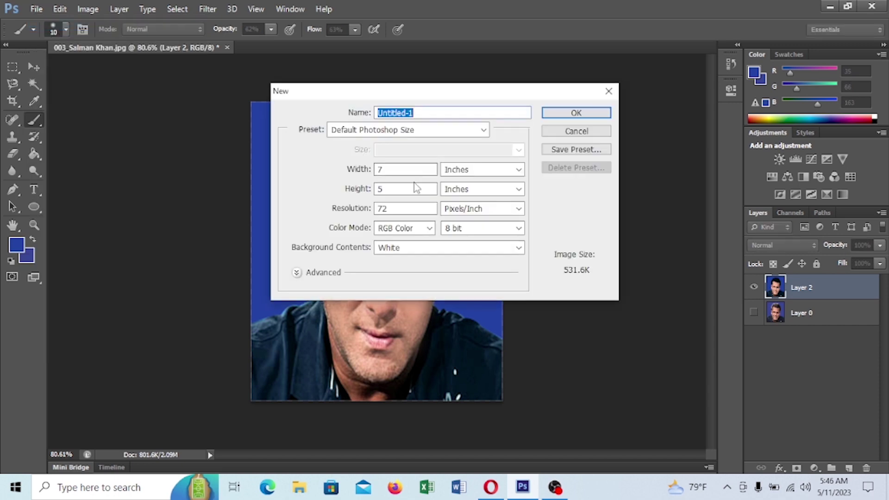
pyautogui.click(482, 130)
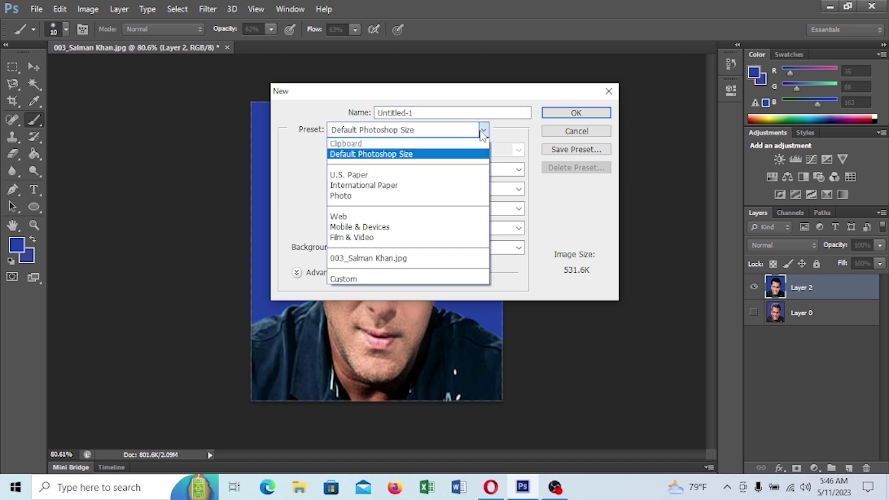
pyautogui.click(506, 142)
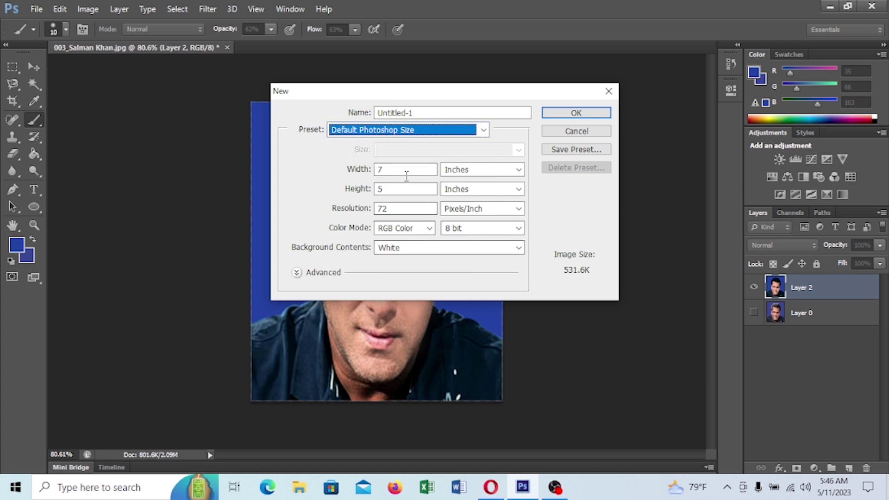
pyautogui.moveTo(398, 170); pyautogui.dragTo(326, 176)
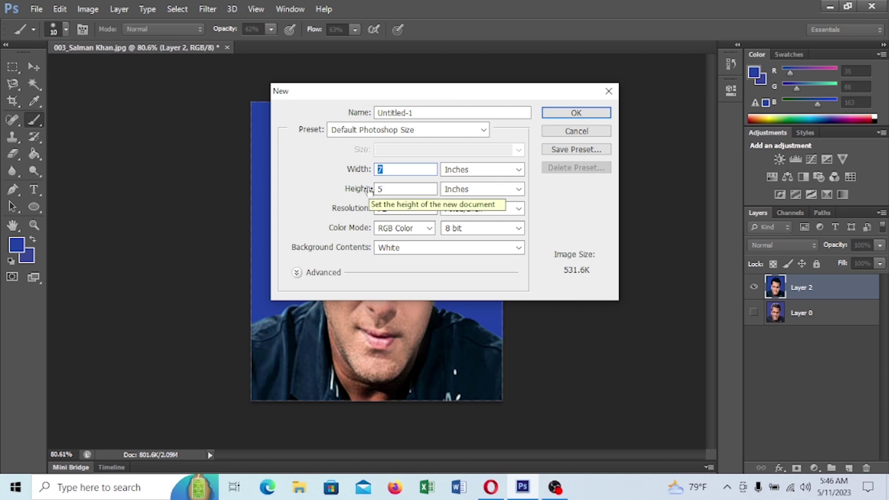
pyautogui.write('8')
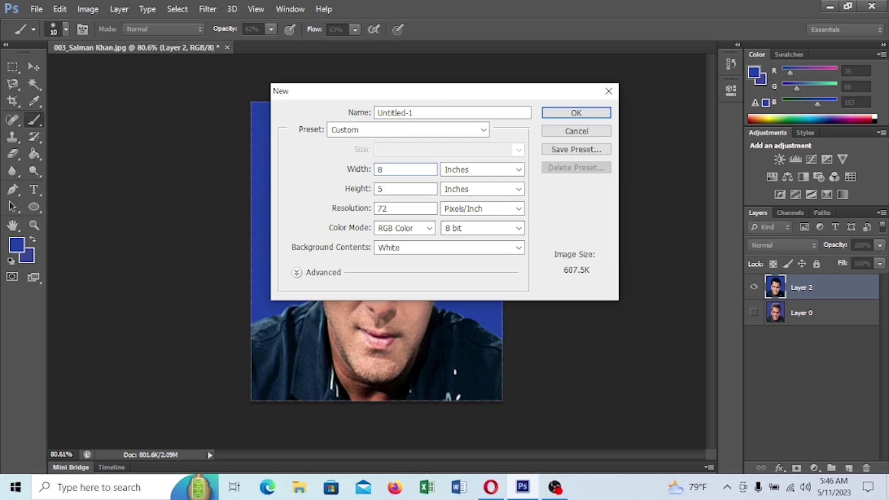
pyautogui.write('.5')
pyautogui.press('Tab')
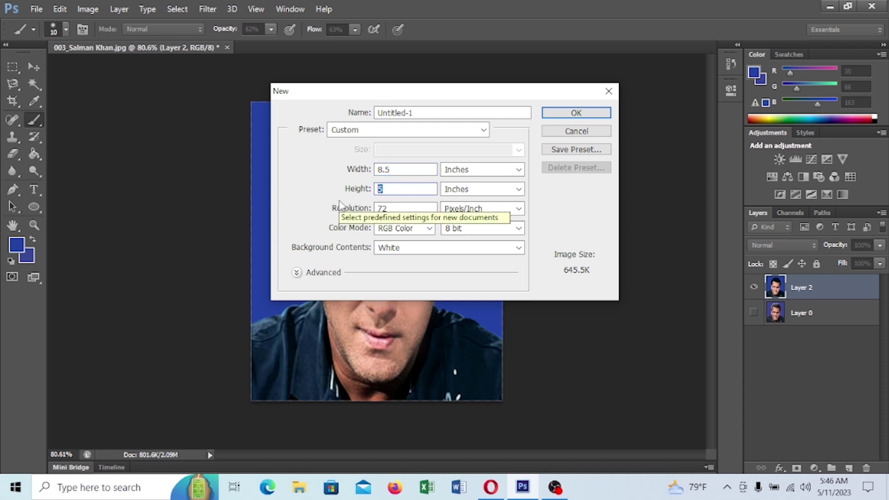
pyautogui.write('11')
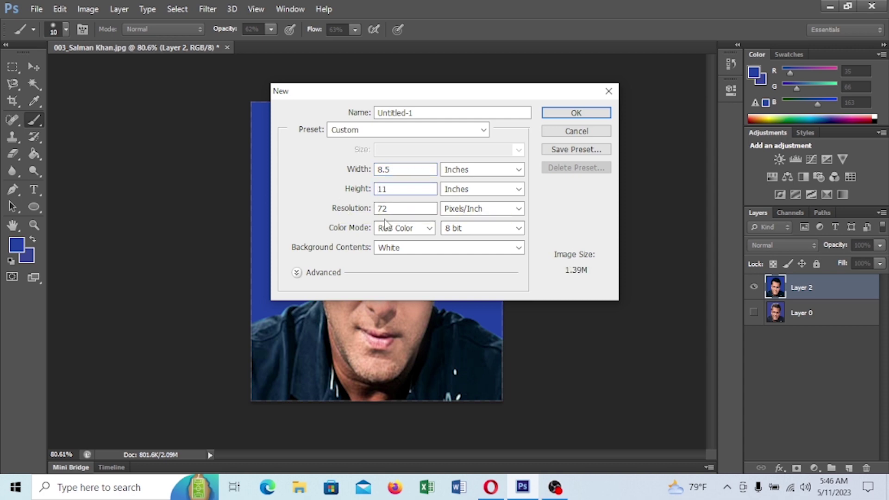
pyautogui.press('Tab')
pyautogui.write('300')
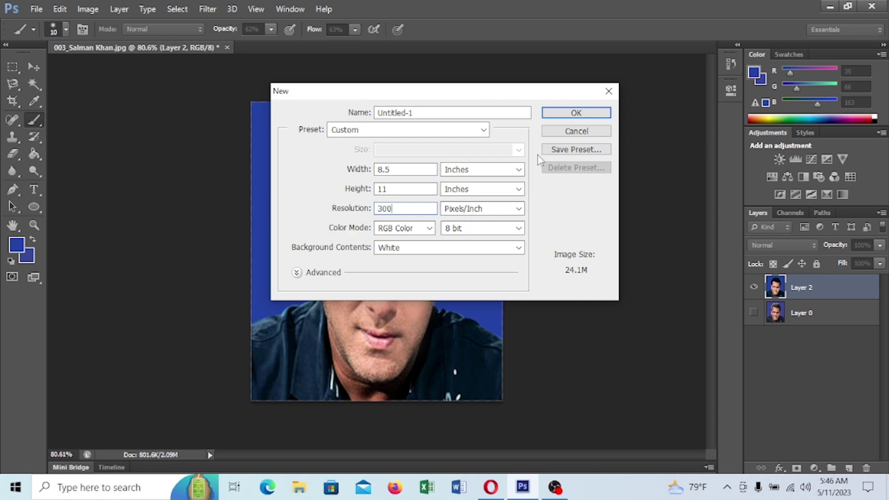
pyautogui.click(571, 115)
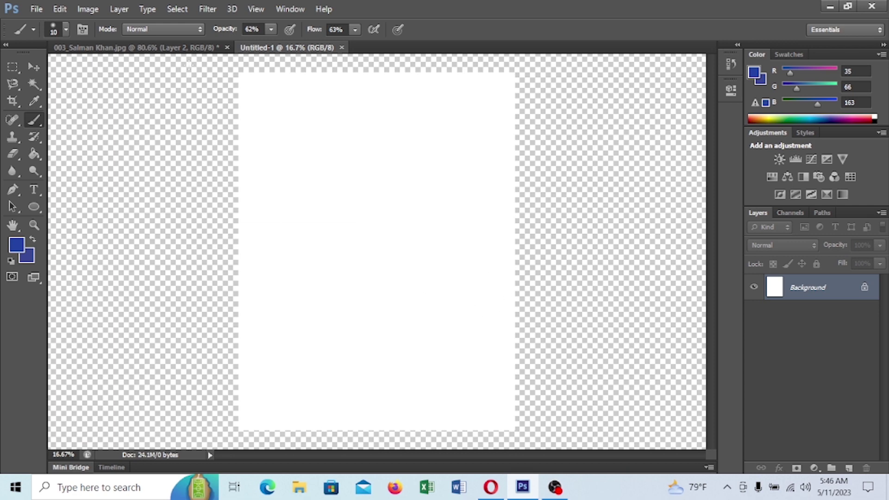
# Copy the merged portrait layer into the new blank document and place it in the upper-left corner of the page.
pyautogui.click(162, 48)
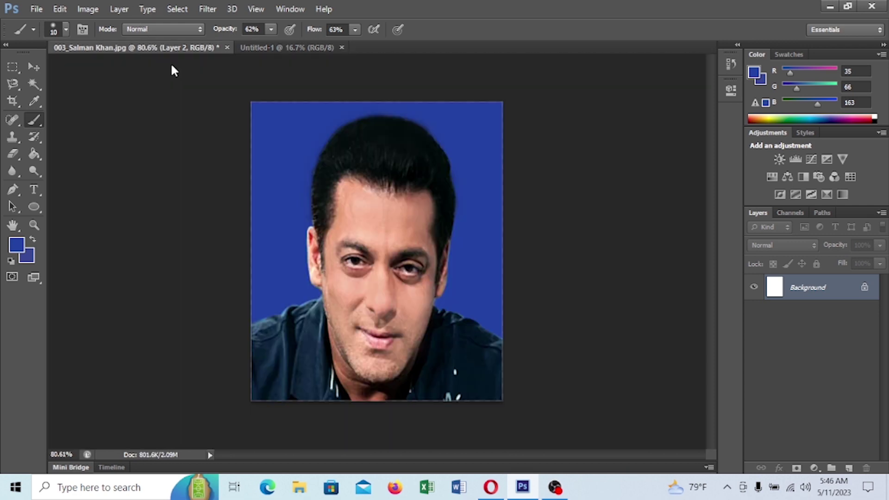
pyautogui.click(31, 69)
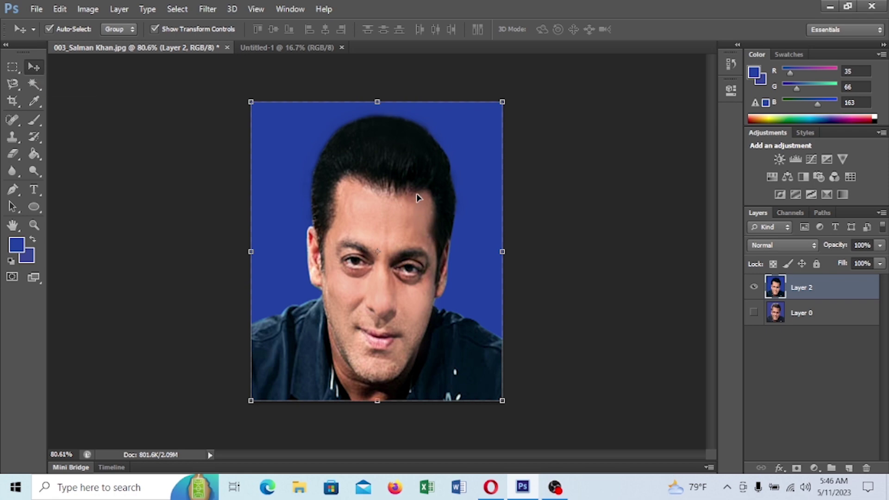
pyautogui.moveTo(418, 199); pyautogui.dragTo(345, 153)
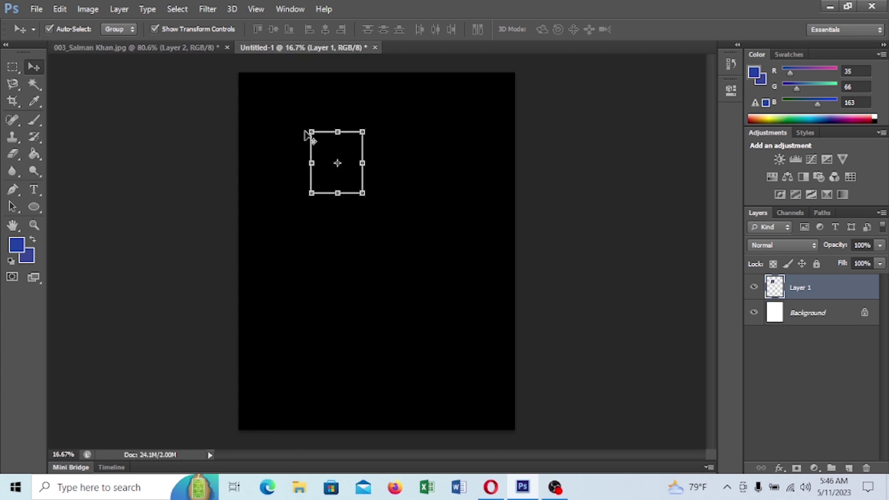
pyautogui.hotkey('ctrl', 't')
pyautogui.moveTo(342, 155); pyautogui.dragTo(285, 111)
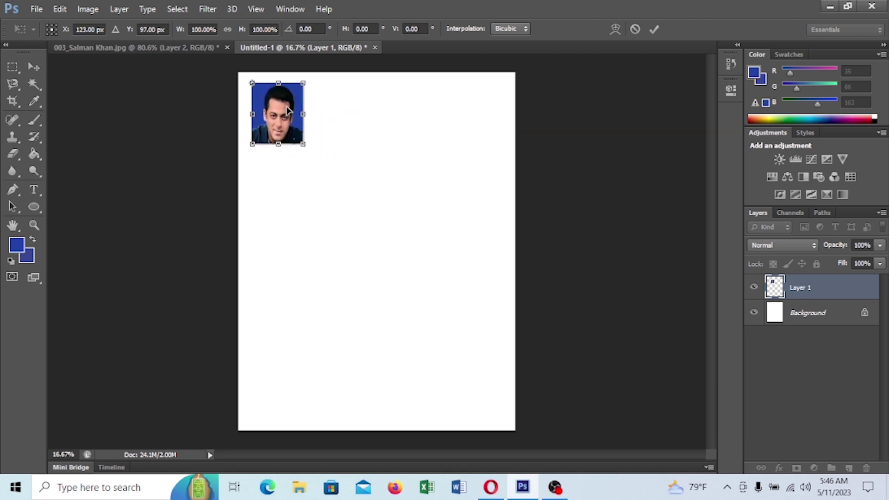
pyautogui.click(649, 30)
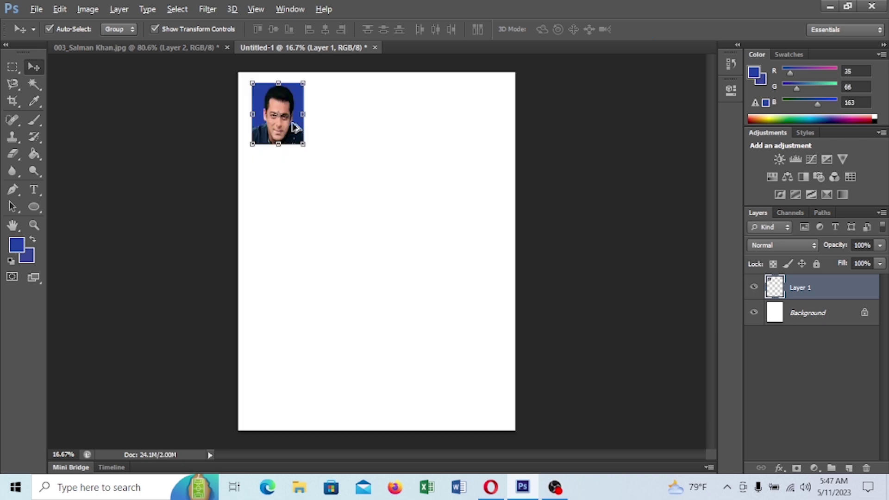
# Duplicate the portrait three times in a row across the top of the page, and check the sheet in the print preview.
pyautogui.moveTo(286, 129); pyautogui.dragTo(470, 133)
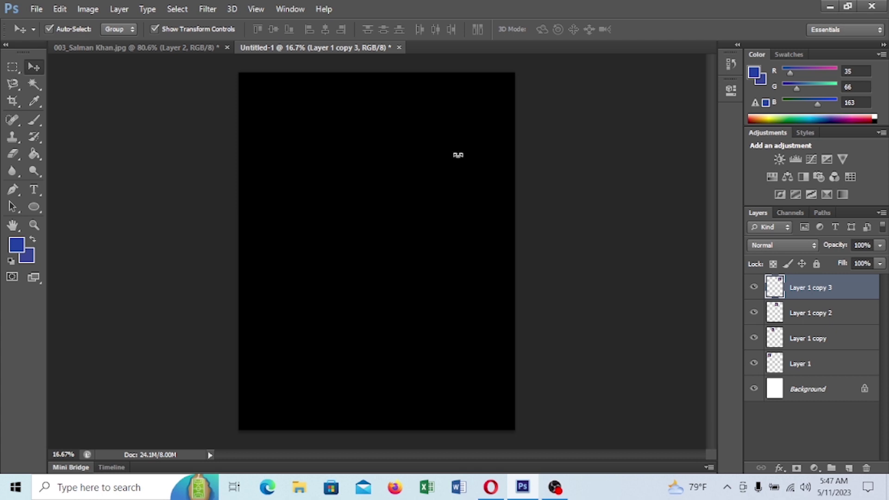
pyautogui.click(527, 175)
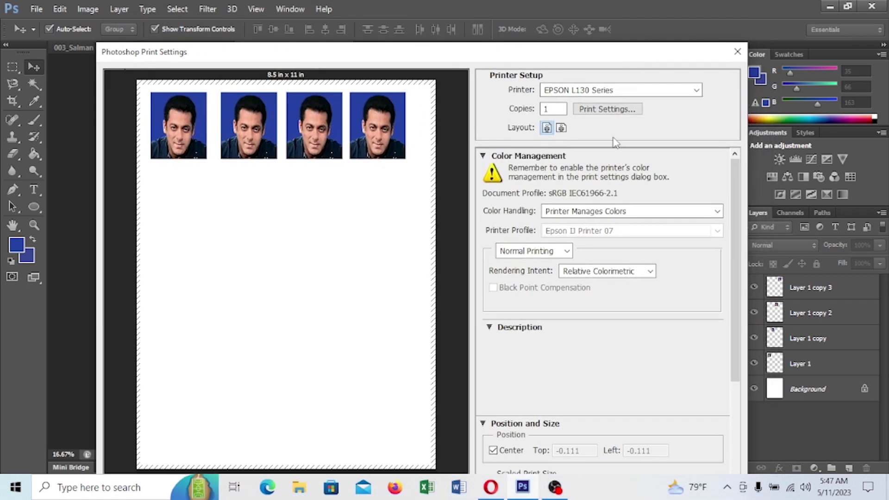
pyautogui.click(737, 53)
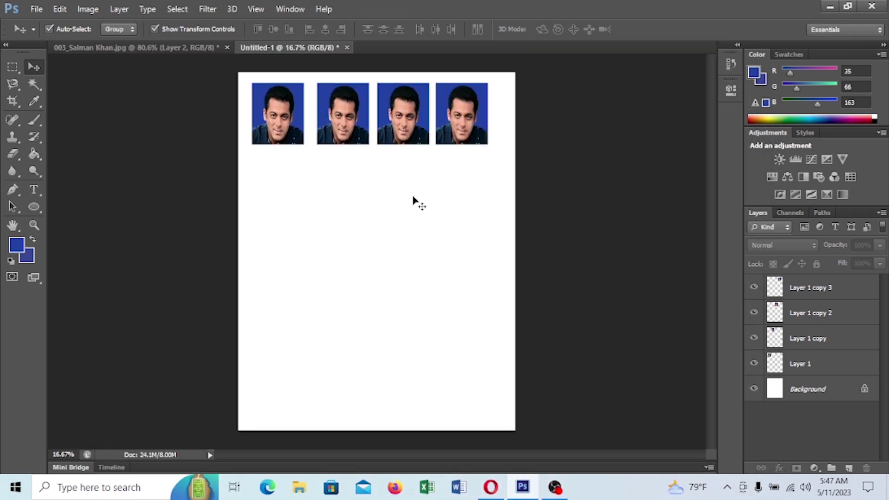